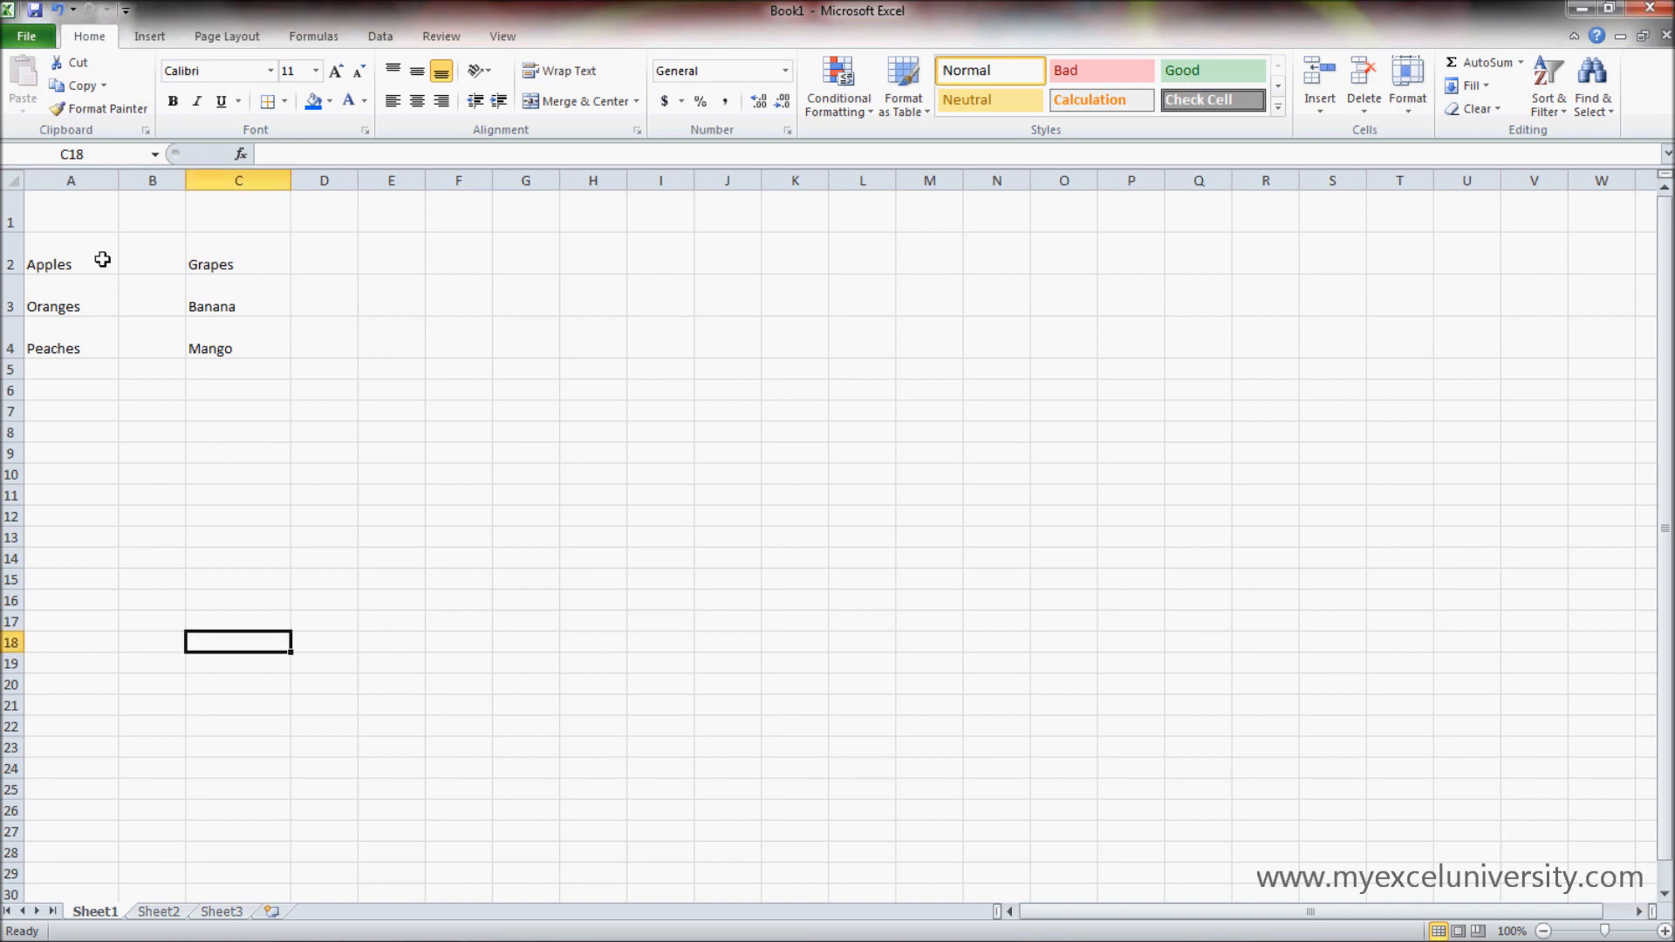
- Center the word Apples horizontally in cell A2
{"action": "left_click", "coordinate": [250, 347]}
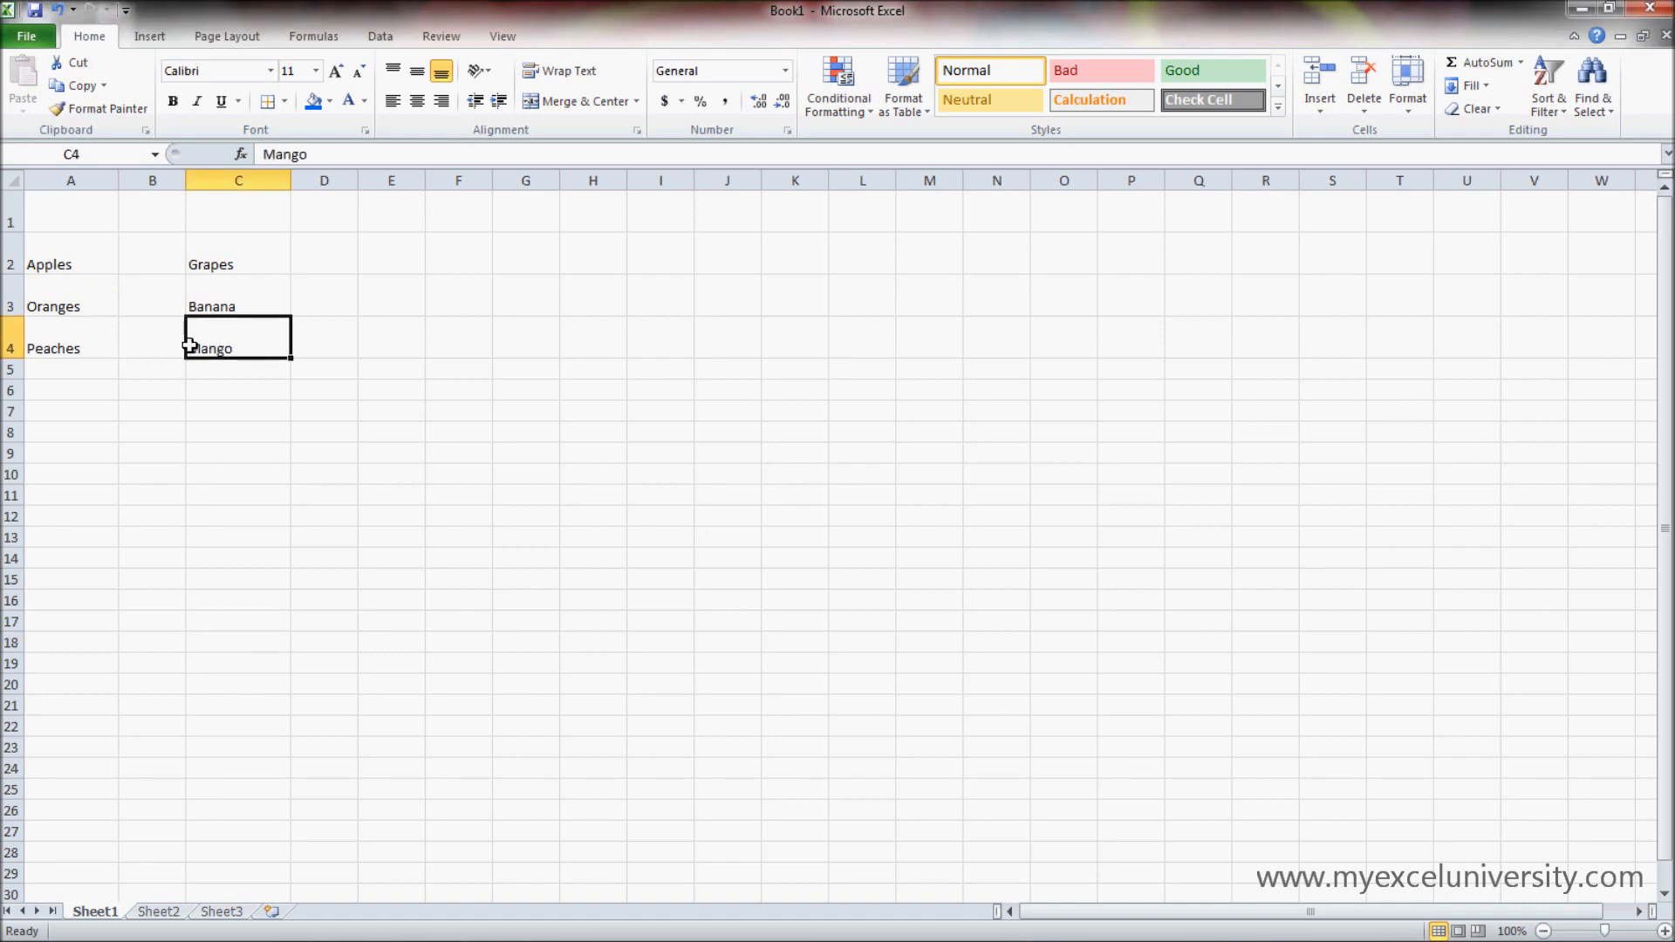
{"action": "left_click", "coordinate": [70, 247]}
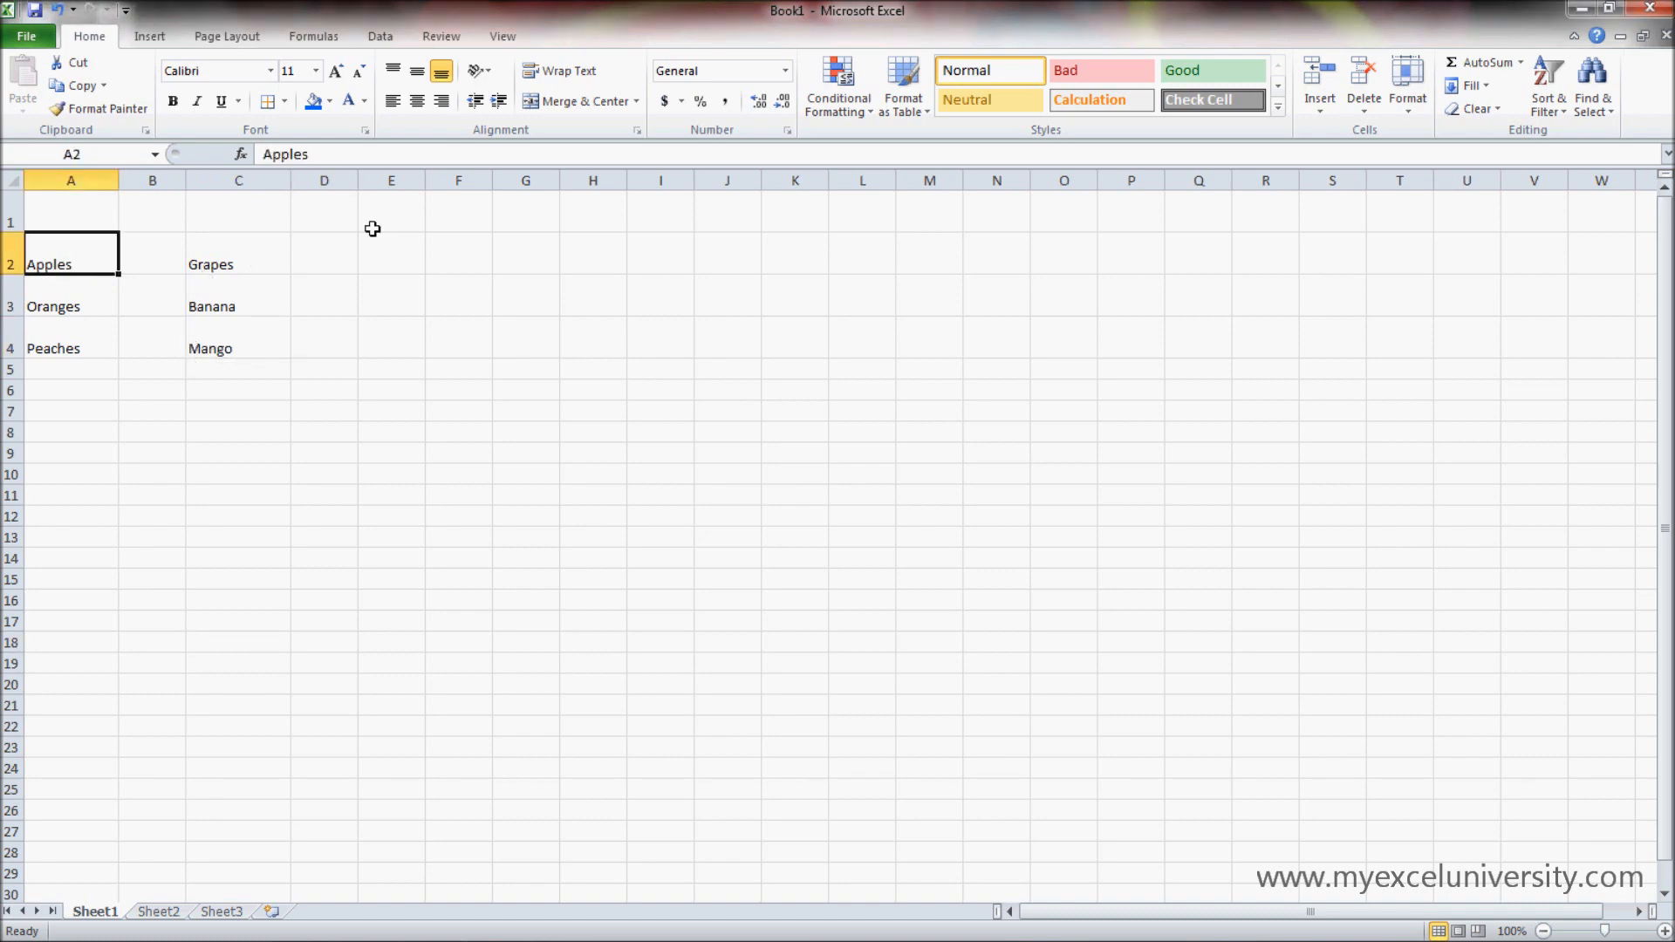
{"action": "left_click", "coordinate": [419, 102]}
{"action": "left_click", "coordinate": [172, 430]}
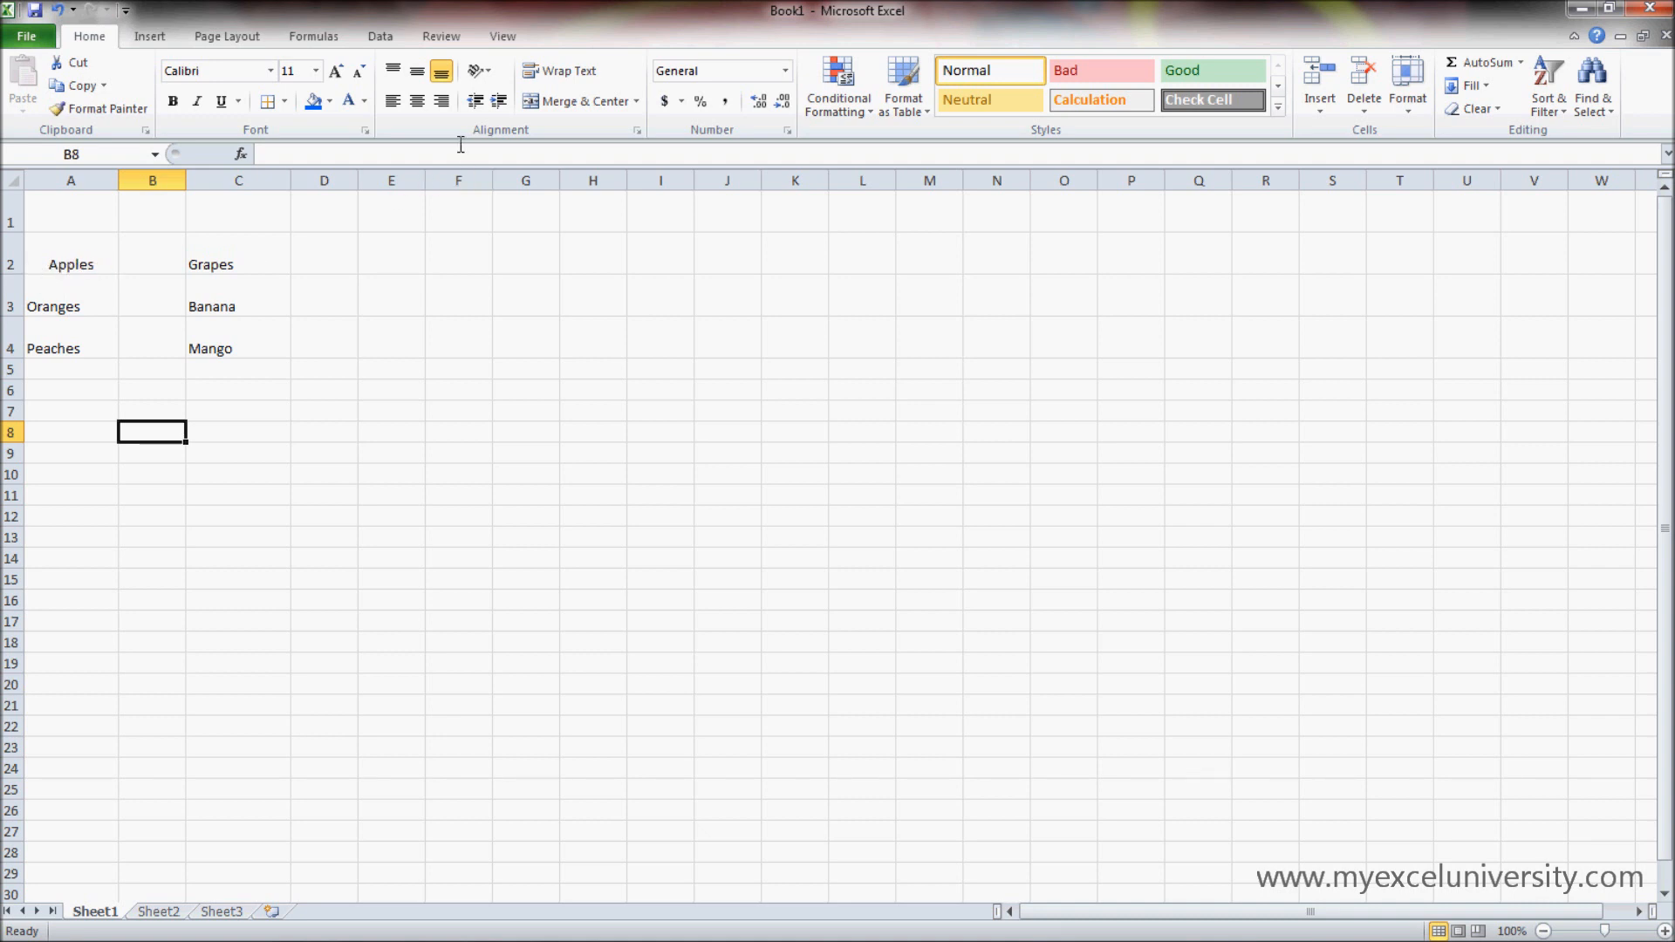
- Right-align the fruit names in C2:C4, and return them to left alignment
{"action": "left_click", "coordinate": [265, 254]}
{"action": "left_click_drag", "start_coordinate": [265, 254], "coordinate": [264, 323]}
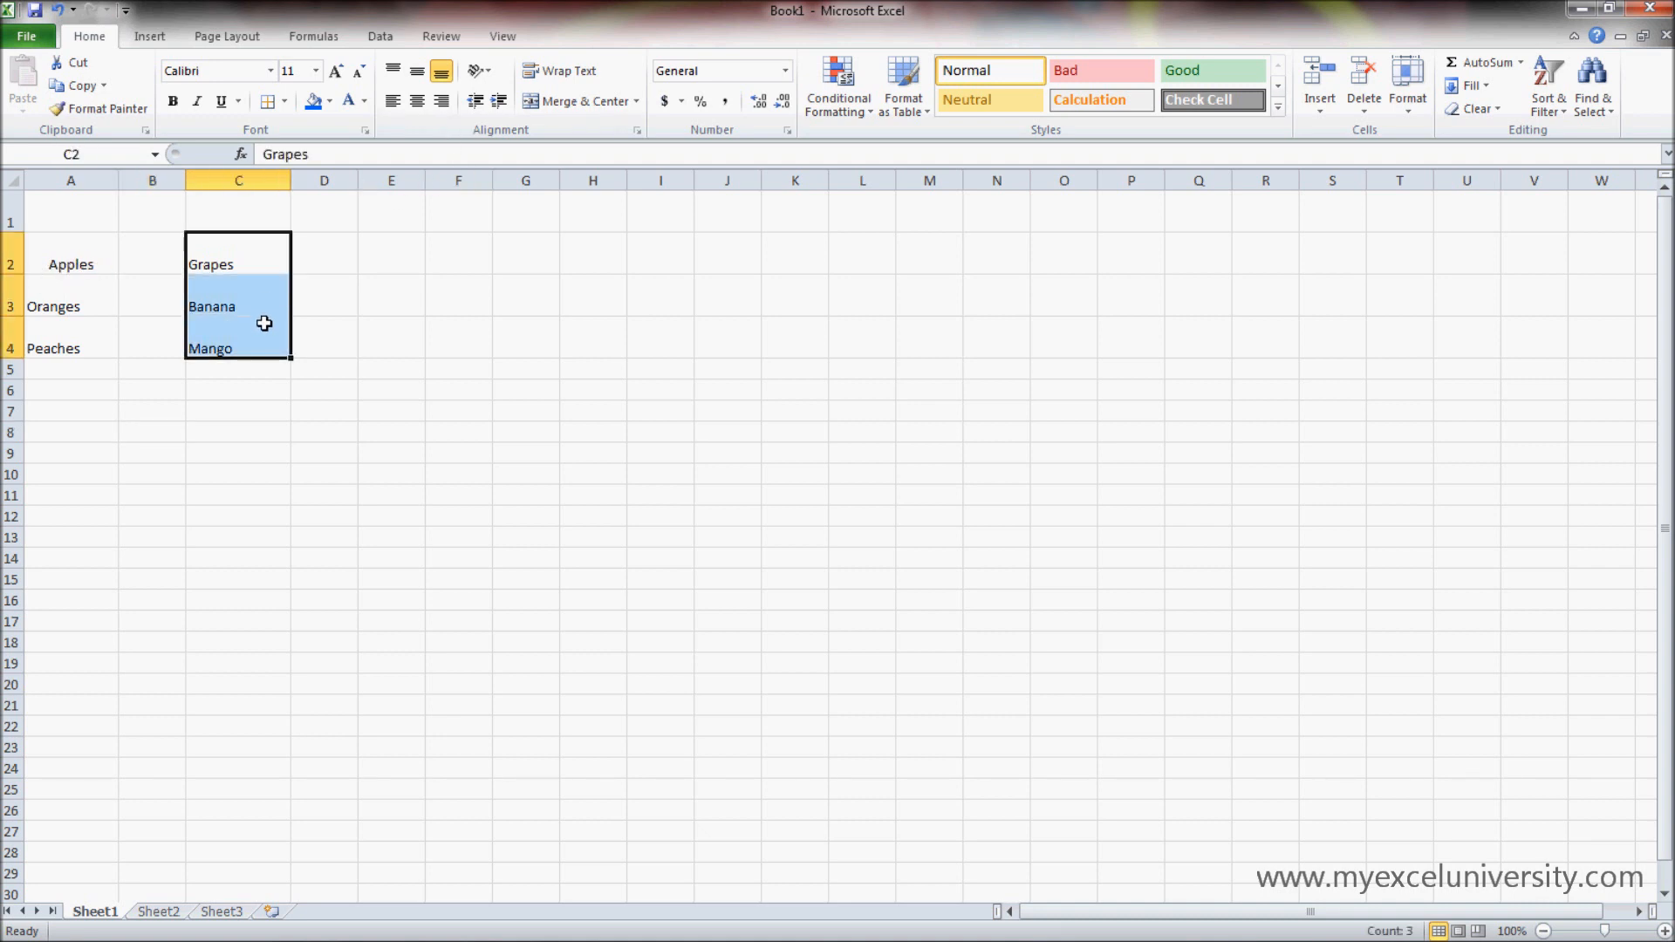
{"action": "left_click", "coordinate": [443, 101]}
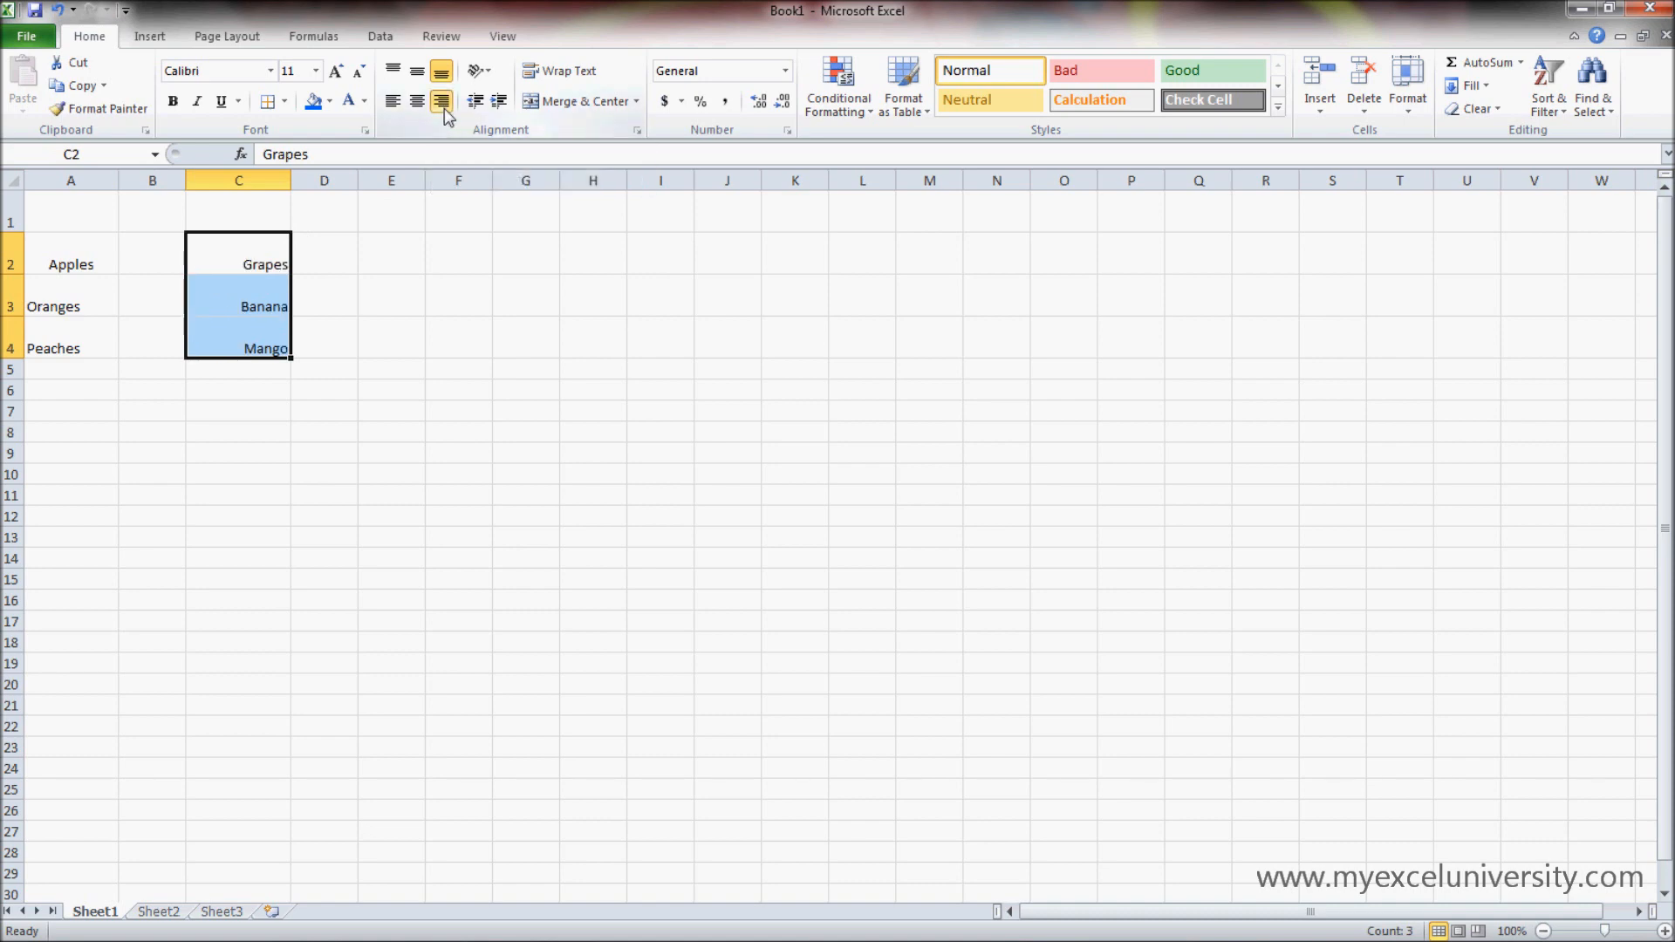
{"action": "left_click", "coordinate": [393, 101]}
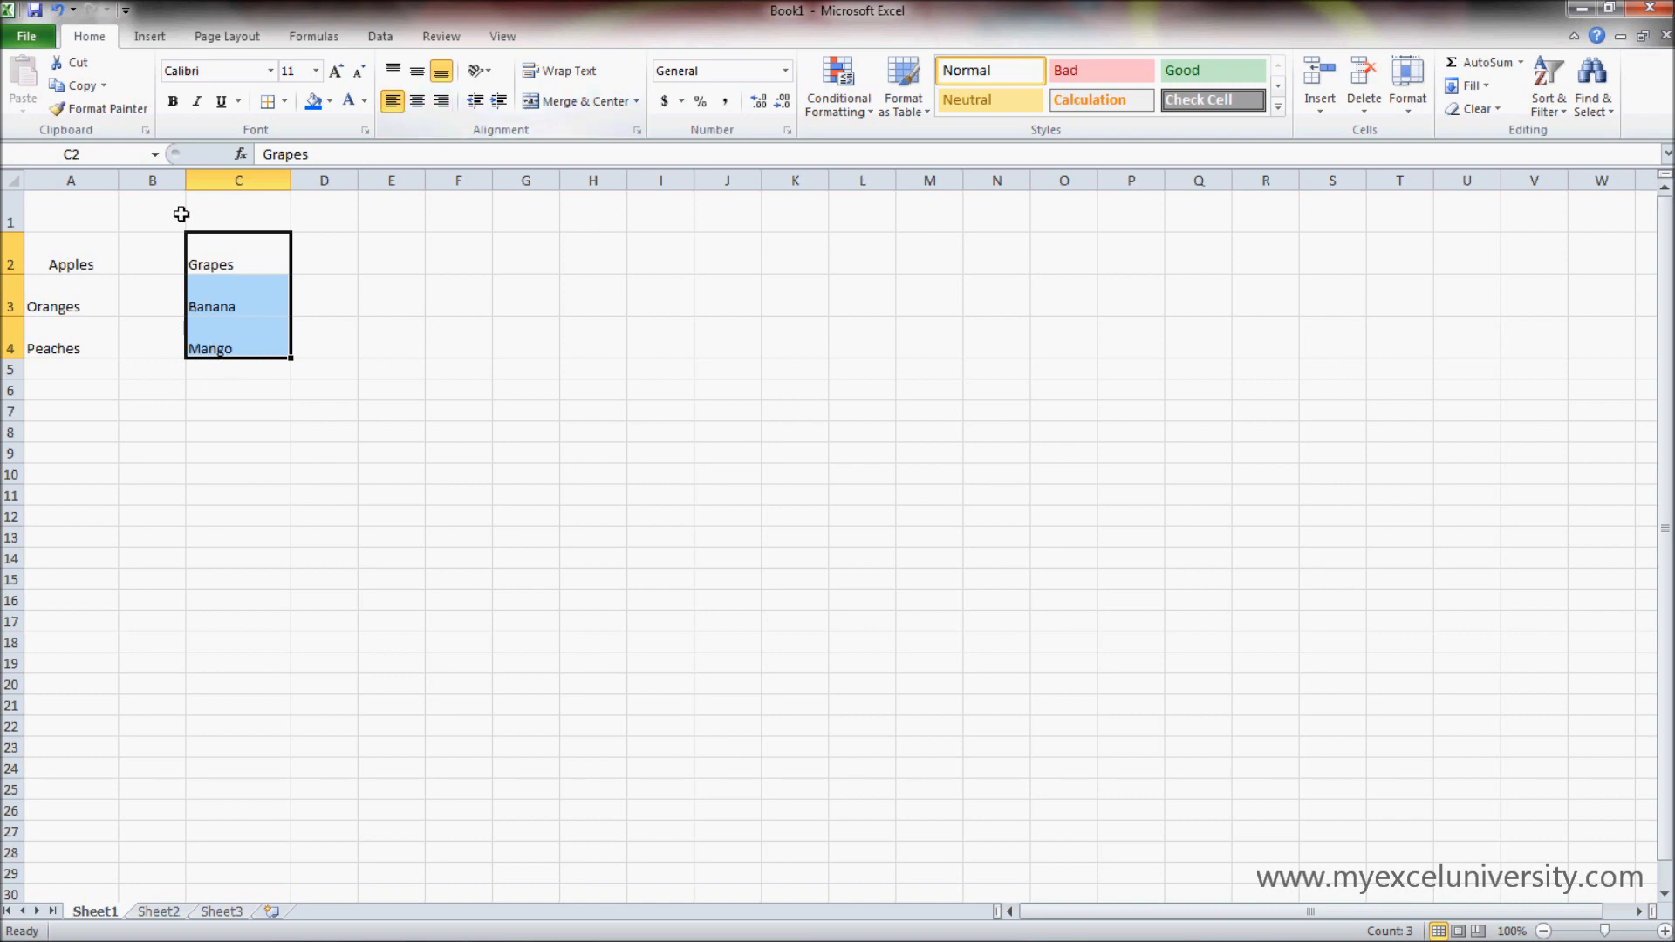
- Try right and left alignment on the fruit names in A2:C4, and finish with them centered horizontally
{"action": "left_click", "coordinate": [71, 263]}
{"action": "left_click_drag", "start_coordinate": [71, 263], "coordinate": [217, 341]}
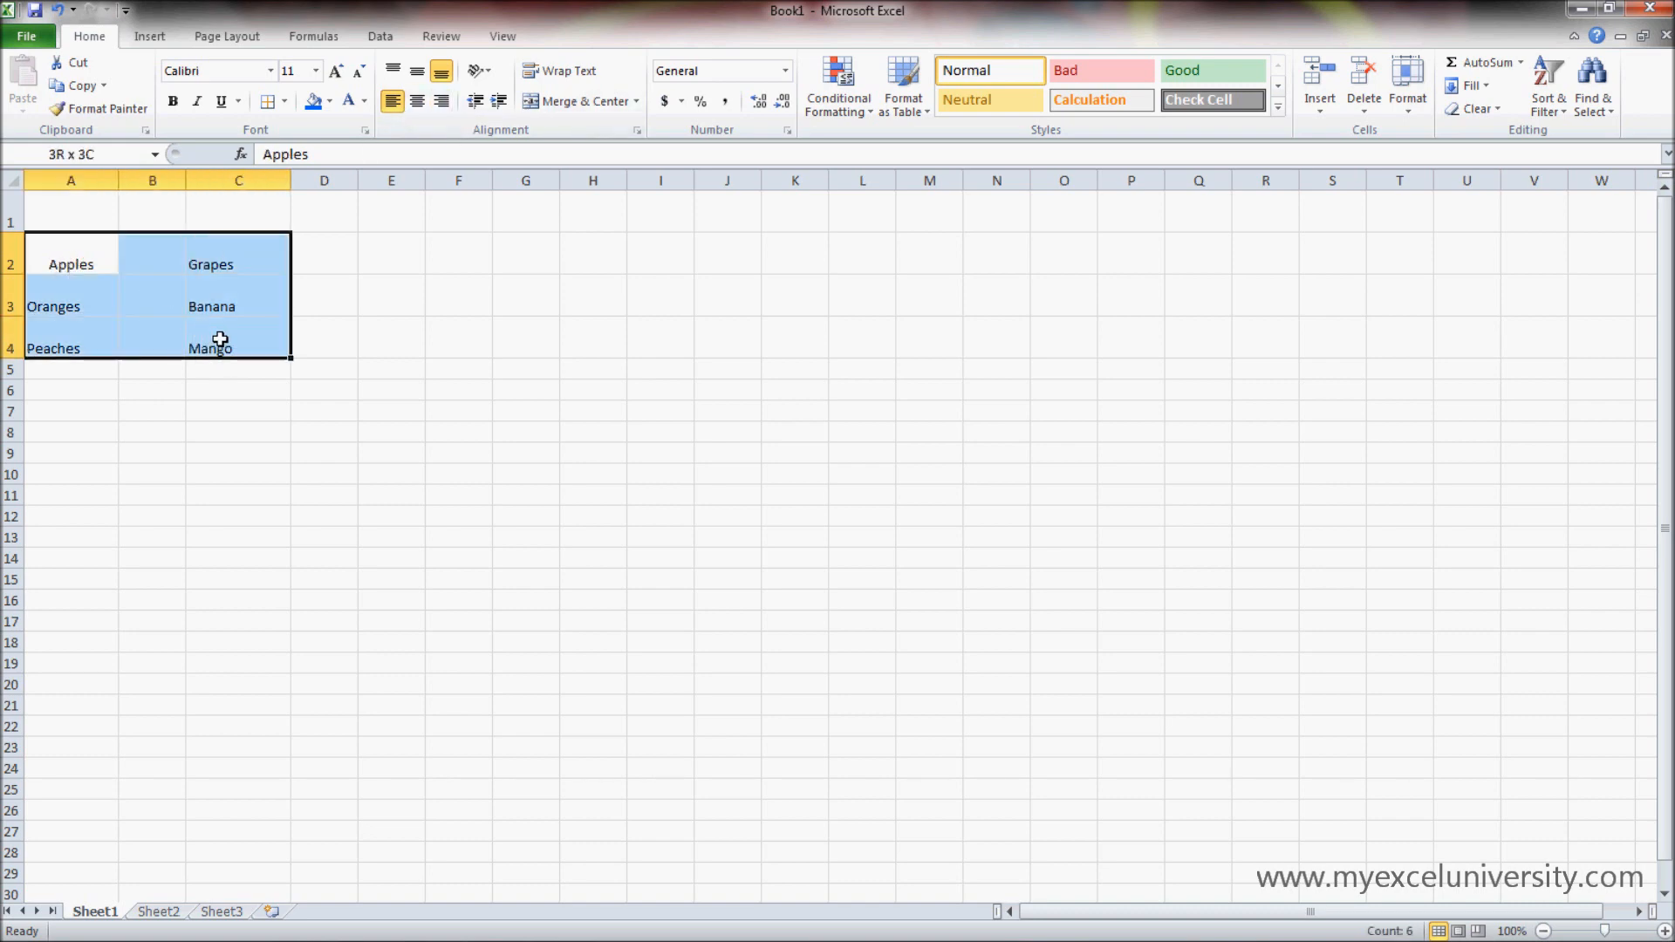
{"action": "left_click", "coordinate": [443, 103]}
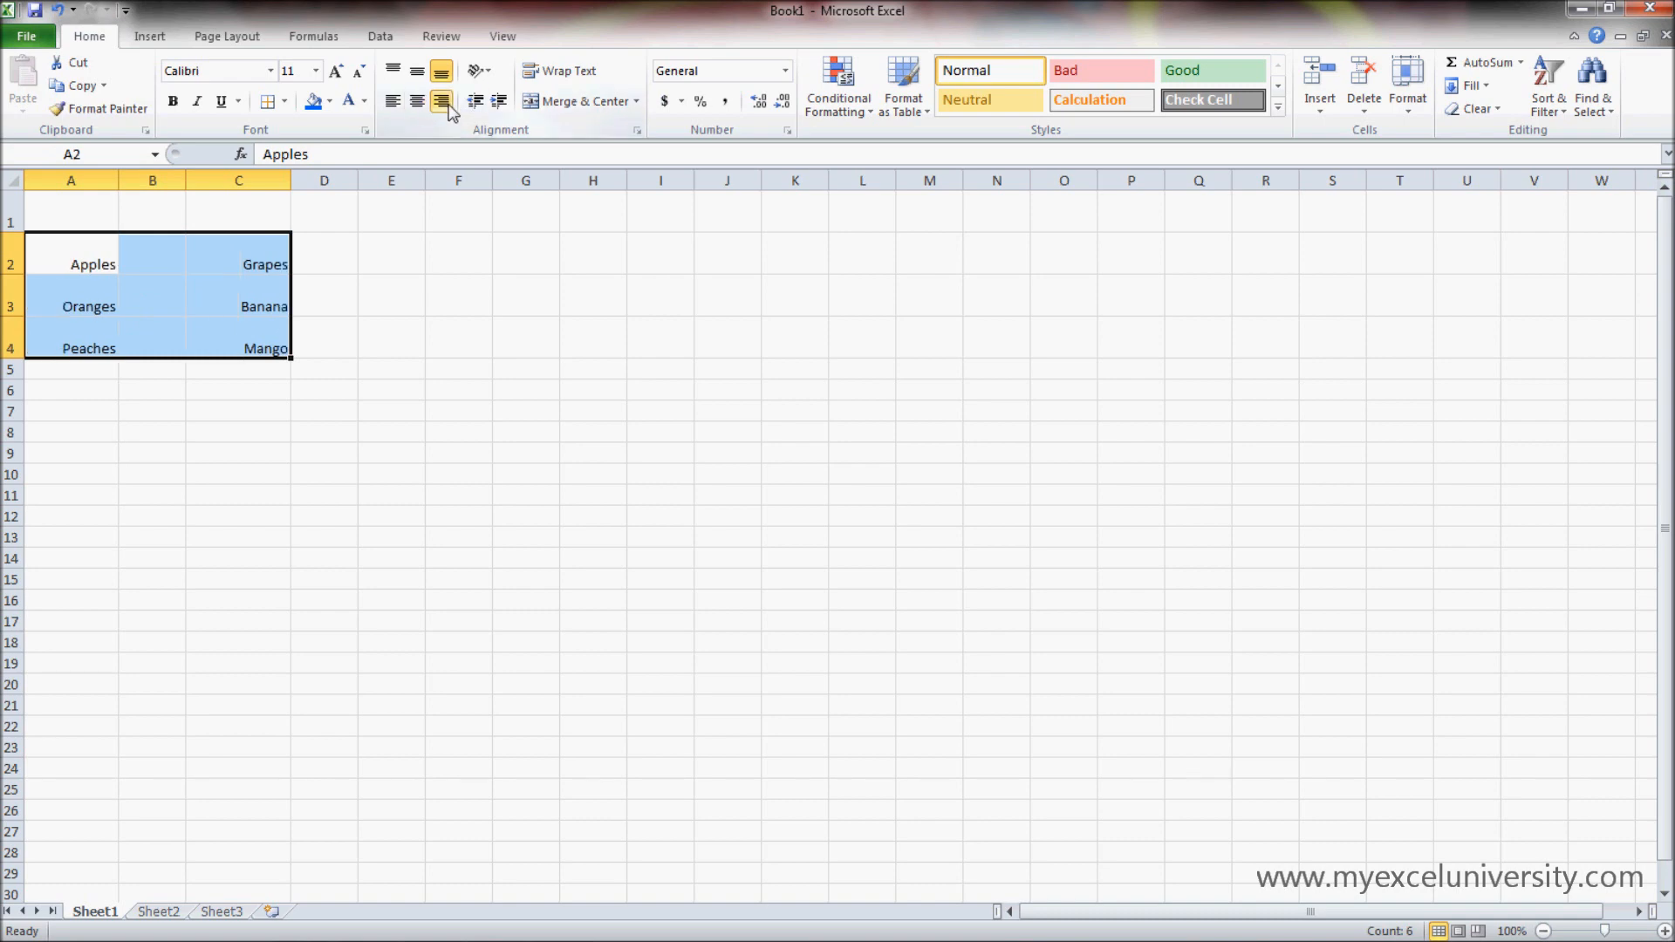
{"action": "left_click", "coordinate": [394, 102]}
{"action": "left_click", "coordinate": [418, 103]}
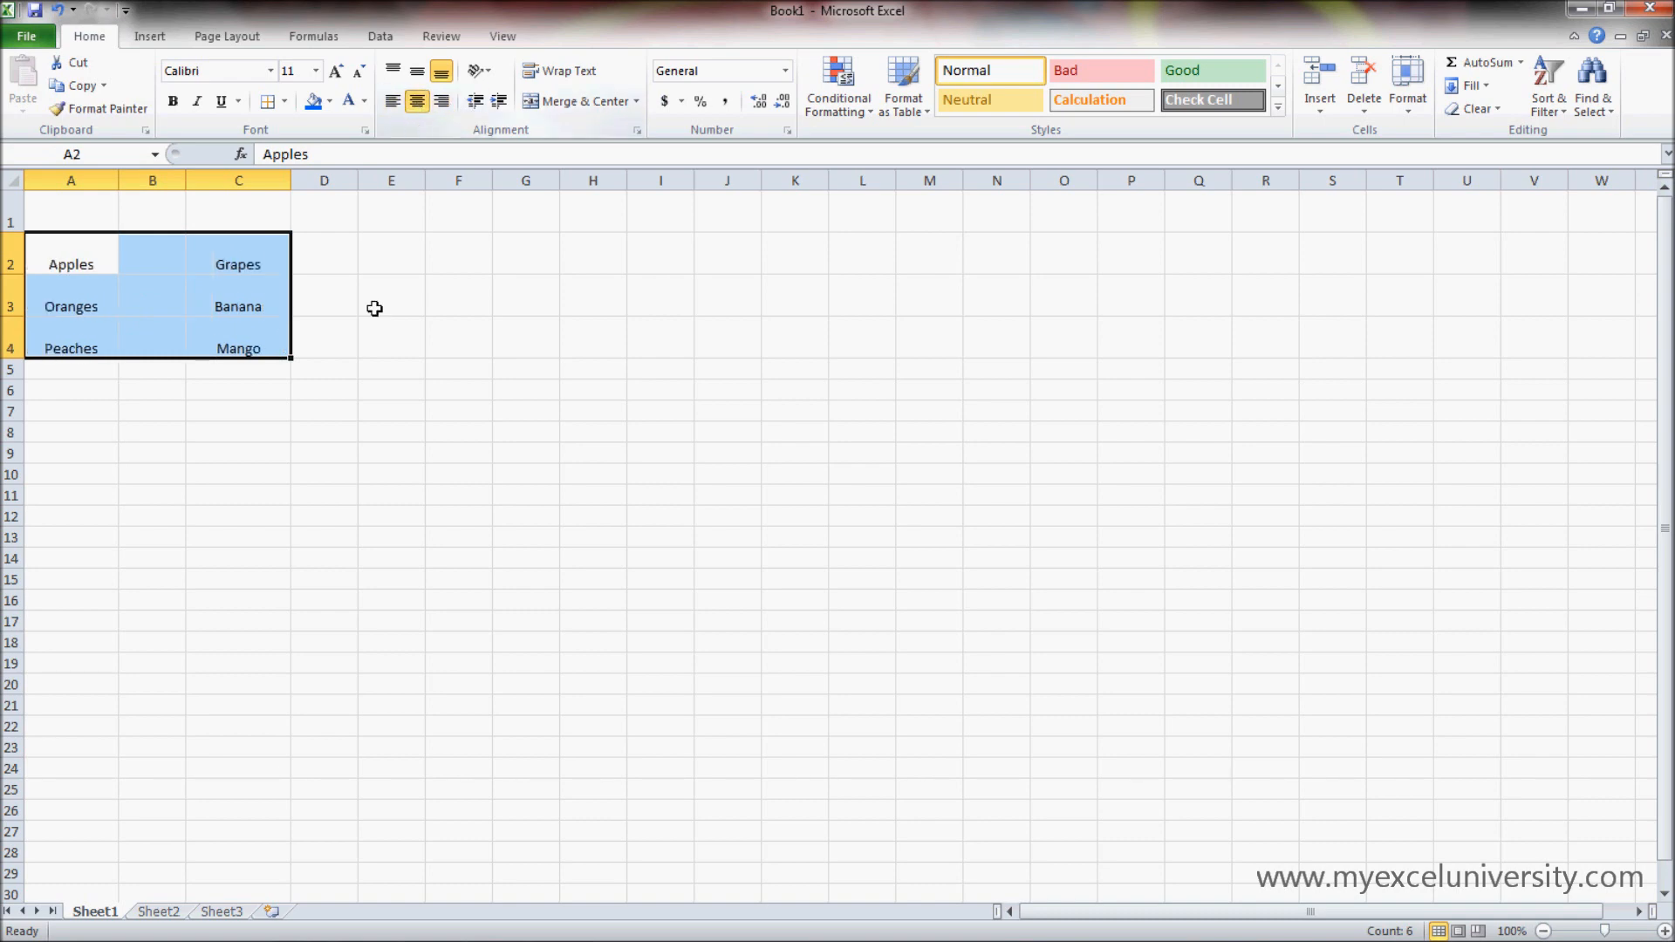
{"action": "left_click", "coordinate": [399, 381]}
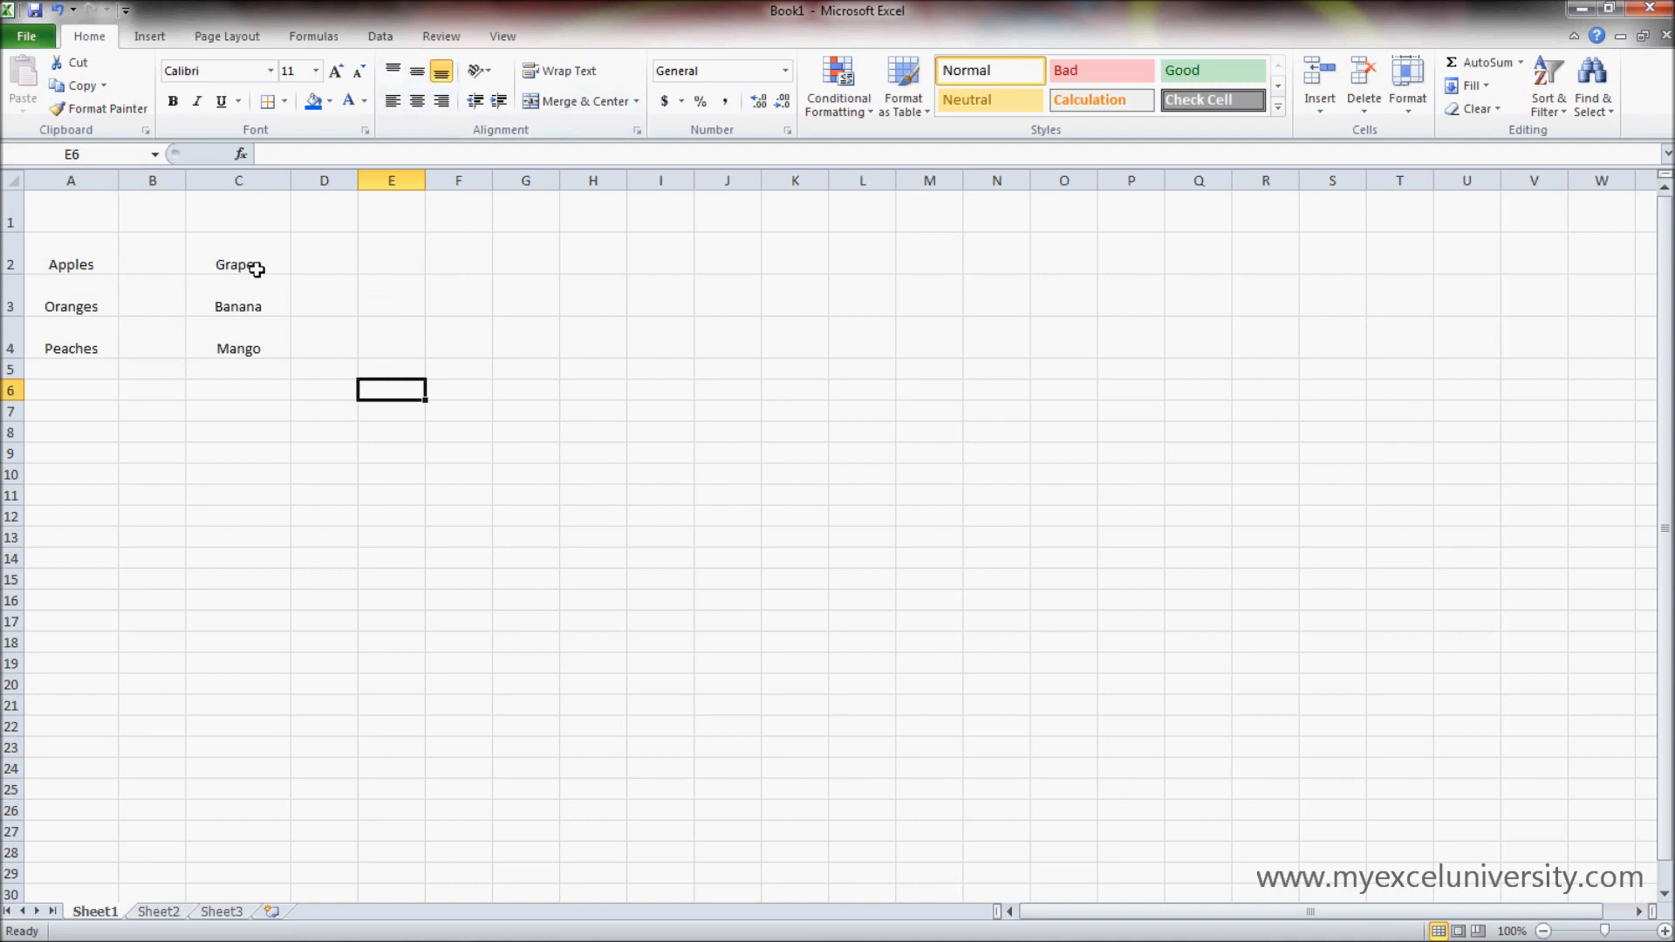
- Try the top and bottom vertical alignments on A2:C4, and finish with middle alignment and horizontal centering
{"action": "left_click_drag", "start_coordinate": [249, 358], "coordinate": [71, 261]}
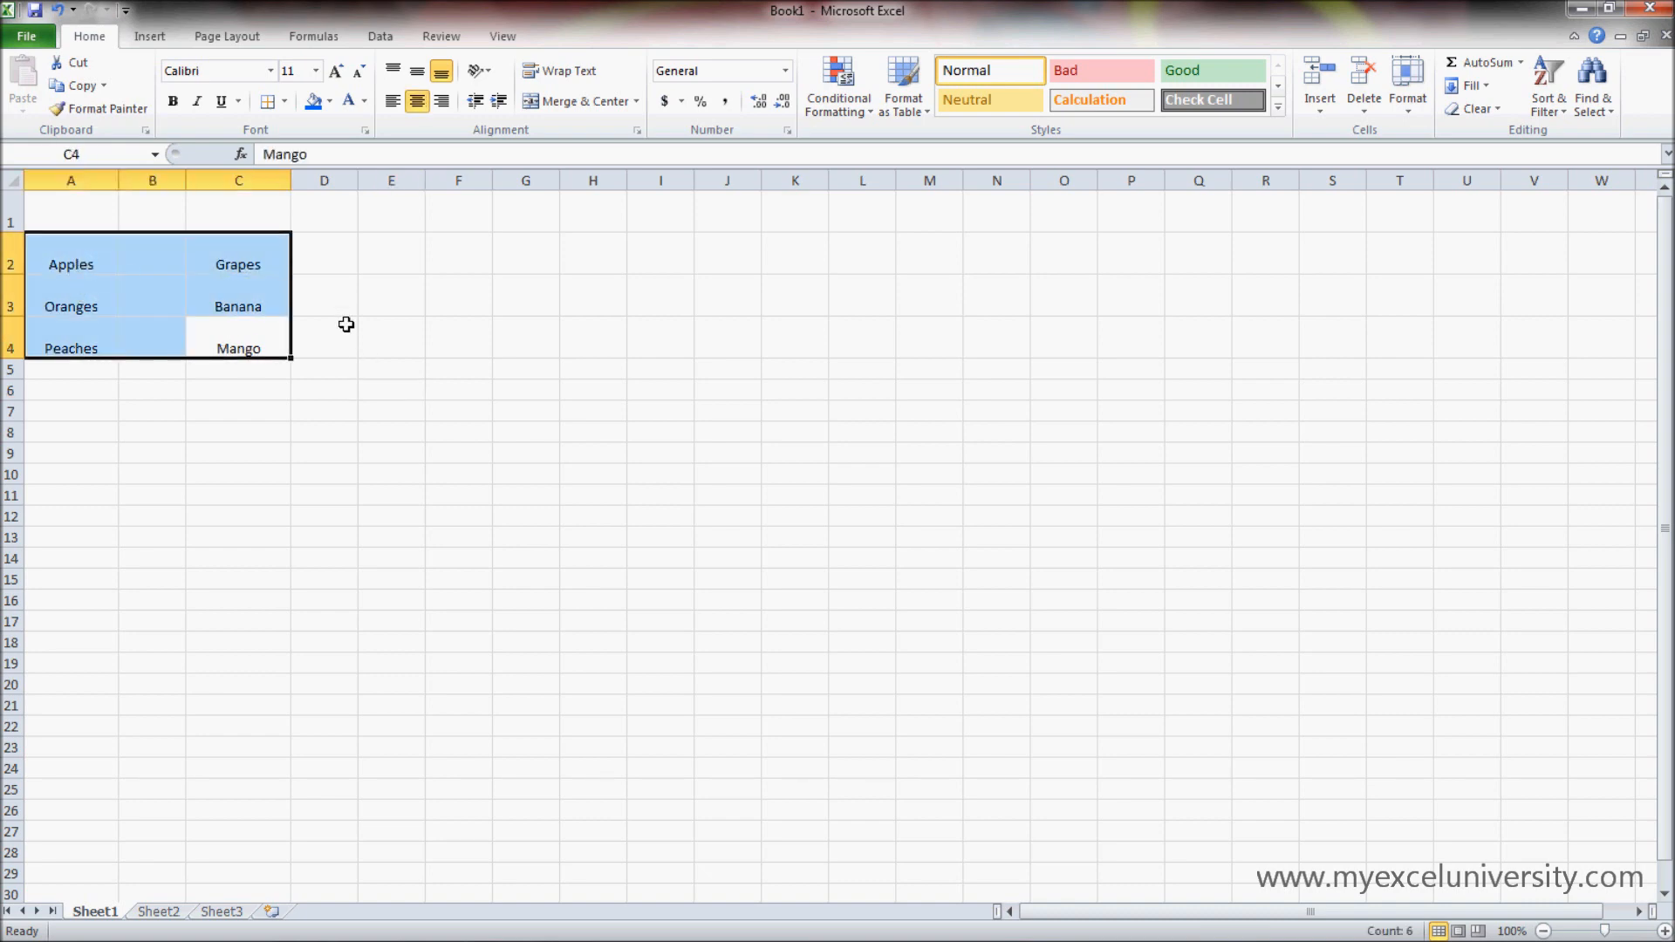
{"action": "left_click", "coordinate": [416, 81]}
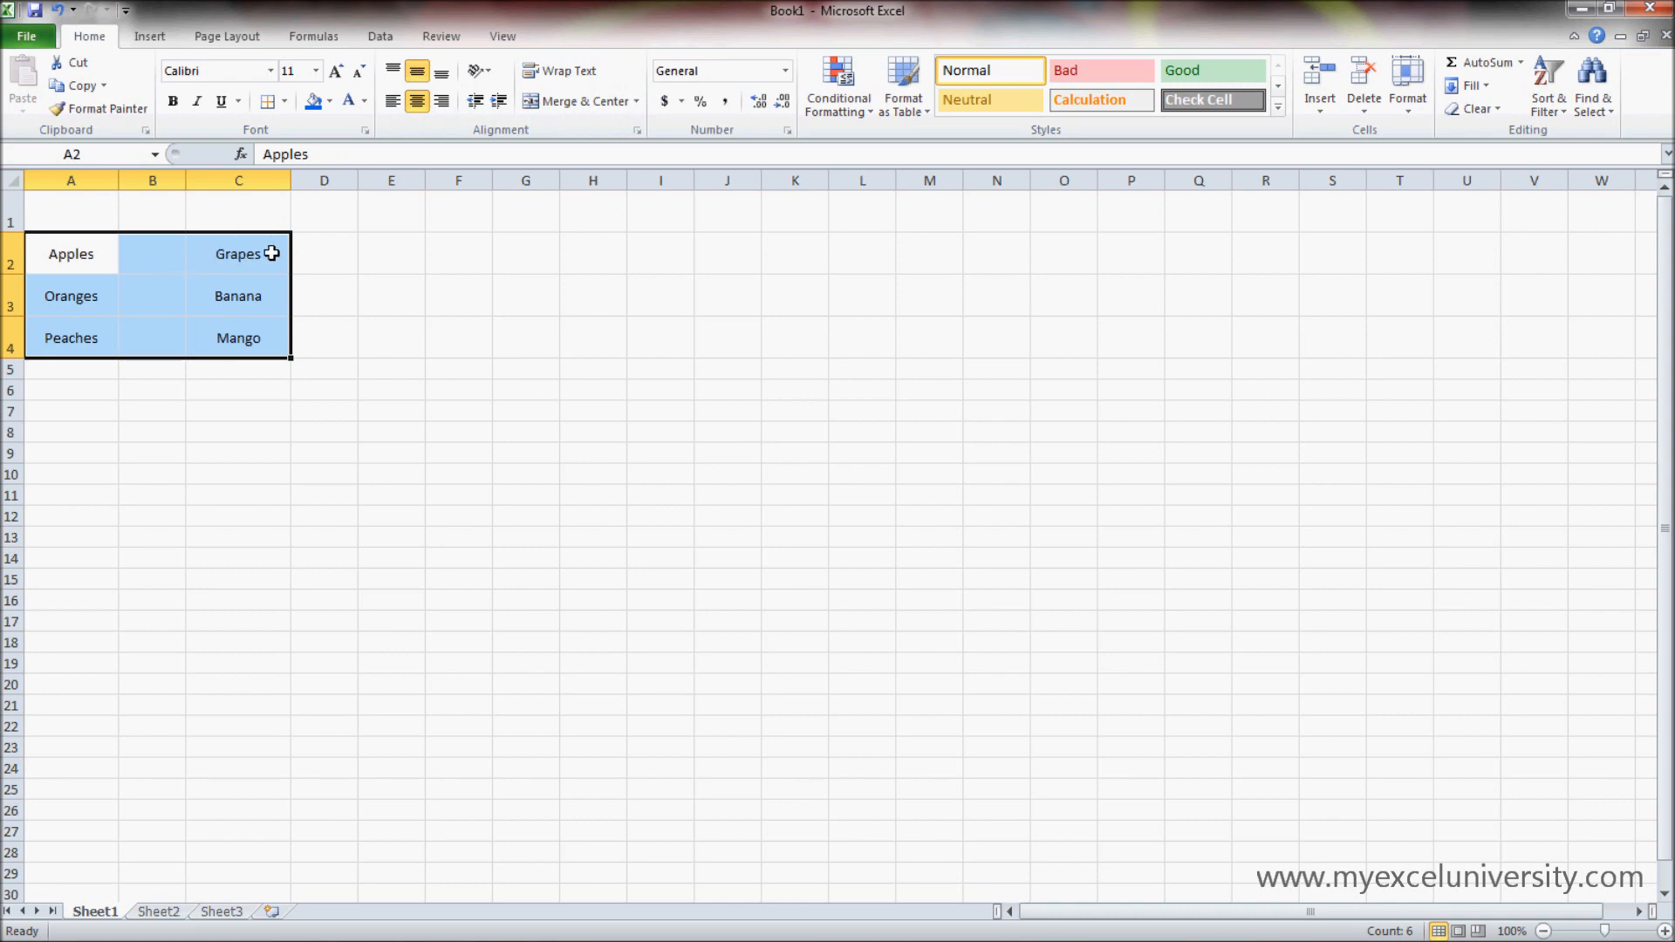
{"action": "left_click", "coordinate": [443, 75]}
{"action": "left_click", "coordinate": [417, 71]}
{"action": "left_click", "coordinate": [392, 70]}
{"action": "left_click", "coordinate": [394, 102]}
{"action": "left_click", "coordinate": [417, 102]}
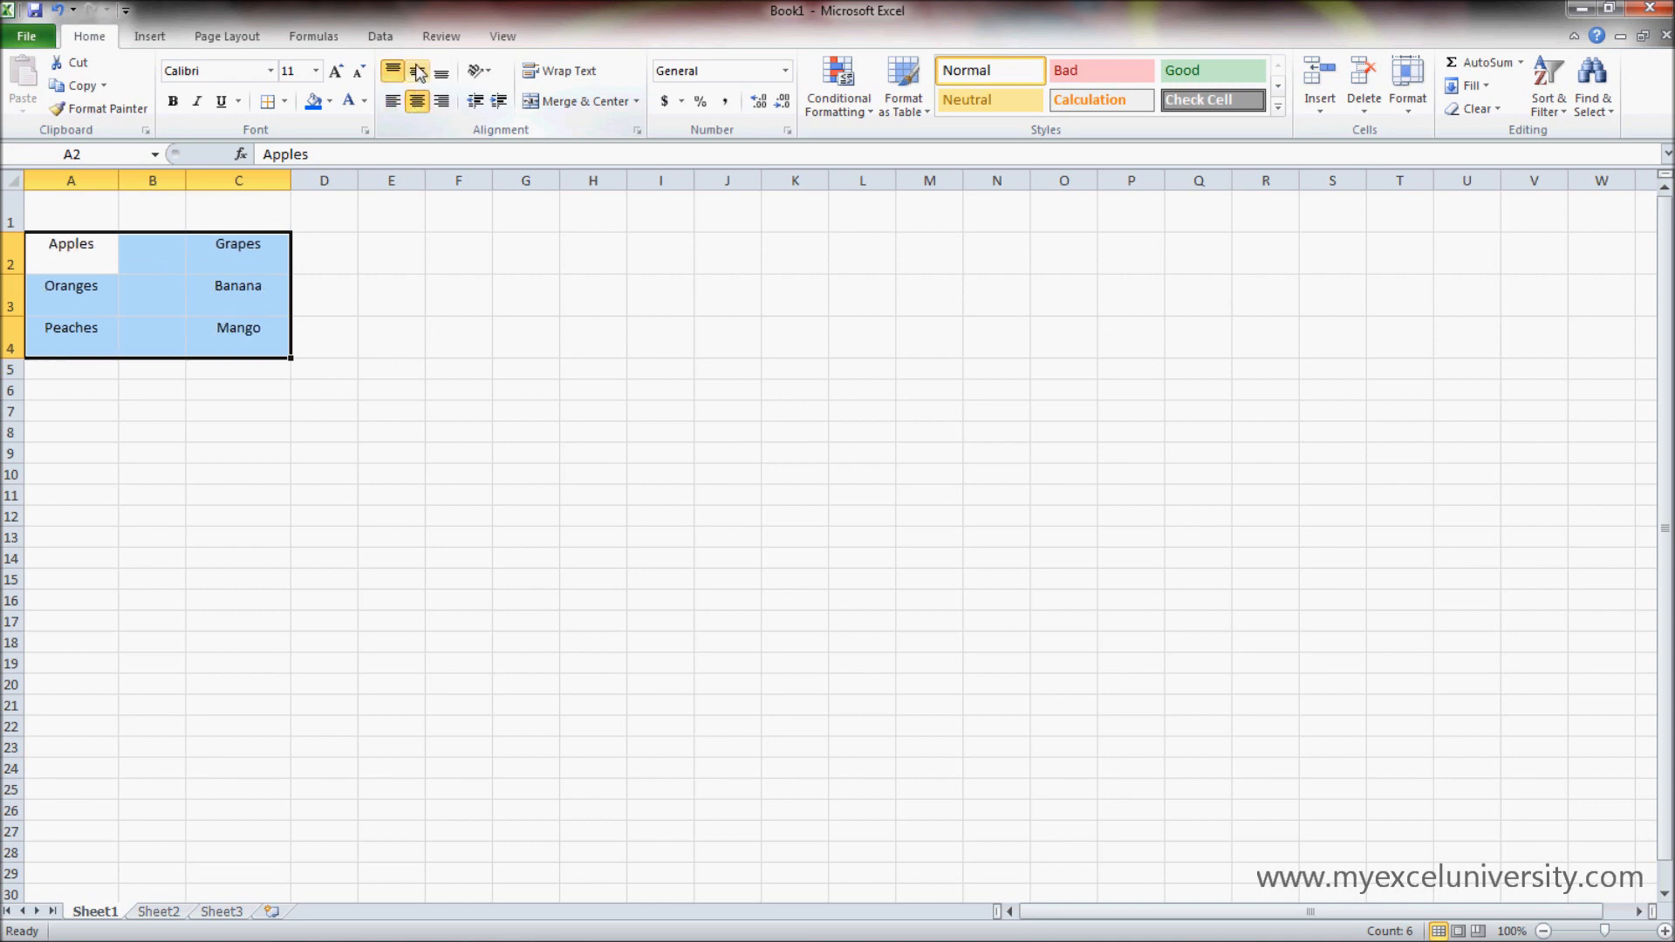
{"action": "left_click", "coordinate": [417, 72]}
{"action": "left_click", "coordinate": [337, 407]}
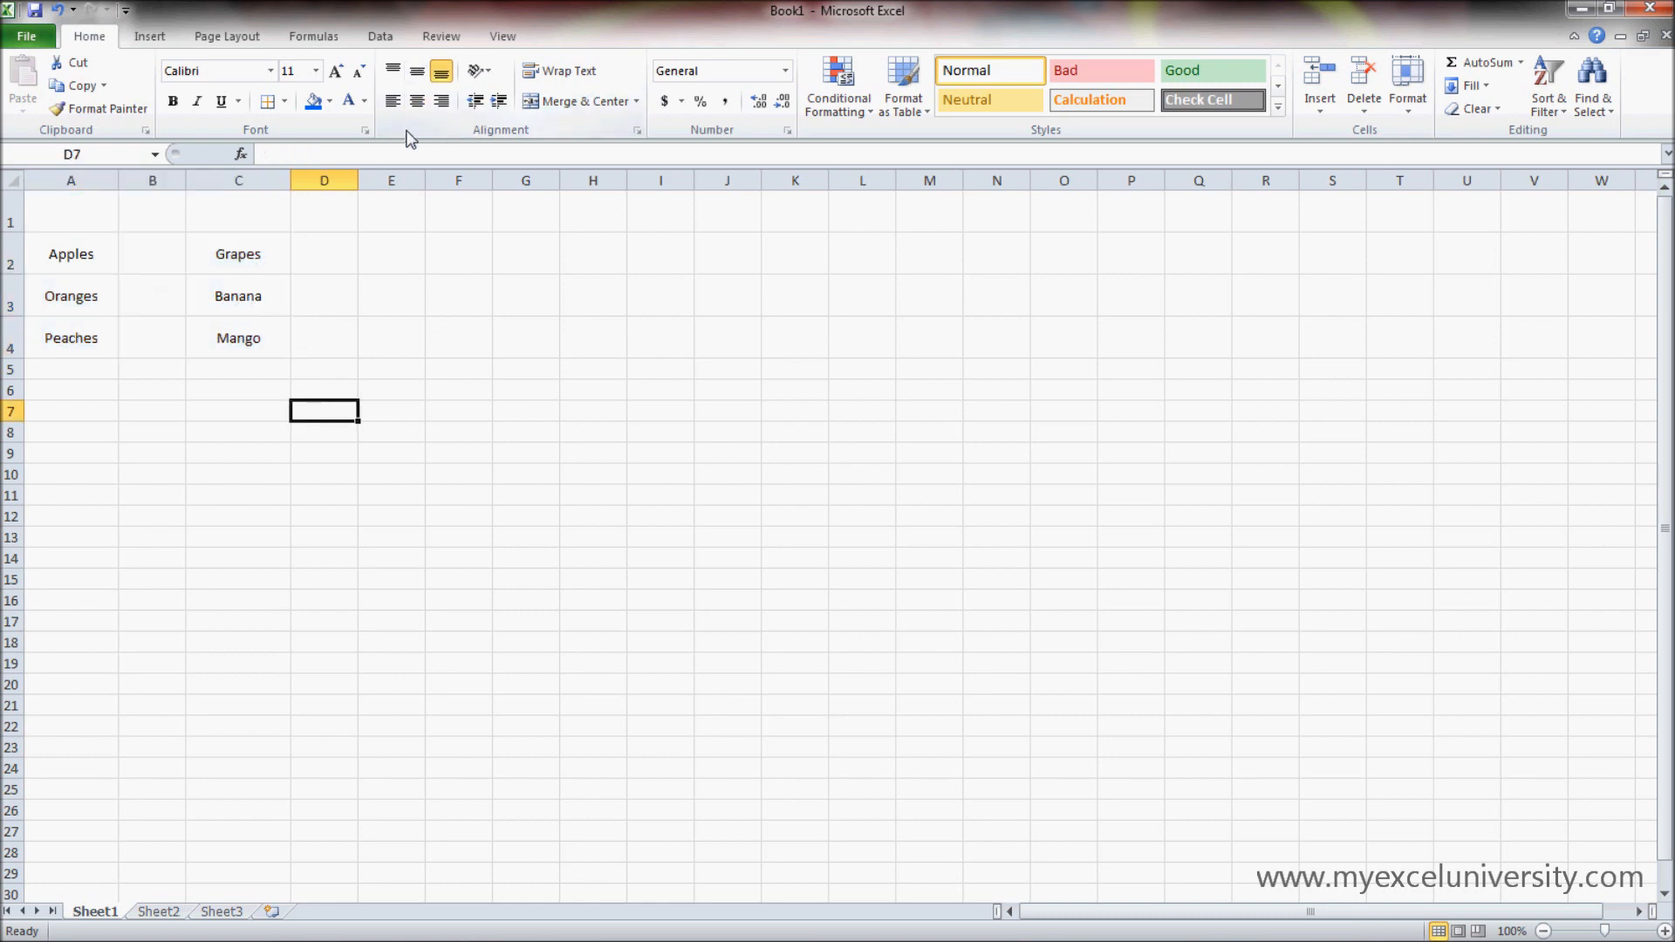
- Angle the text Grapes in cell C2 counterclockwise
{"action": "left_click", "coordinate": [252, 258]}
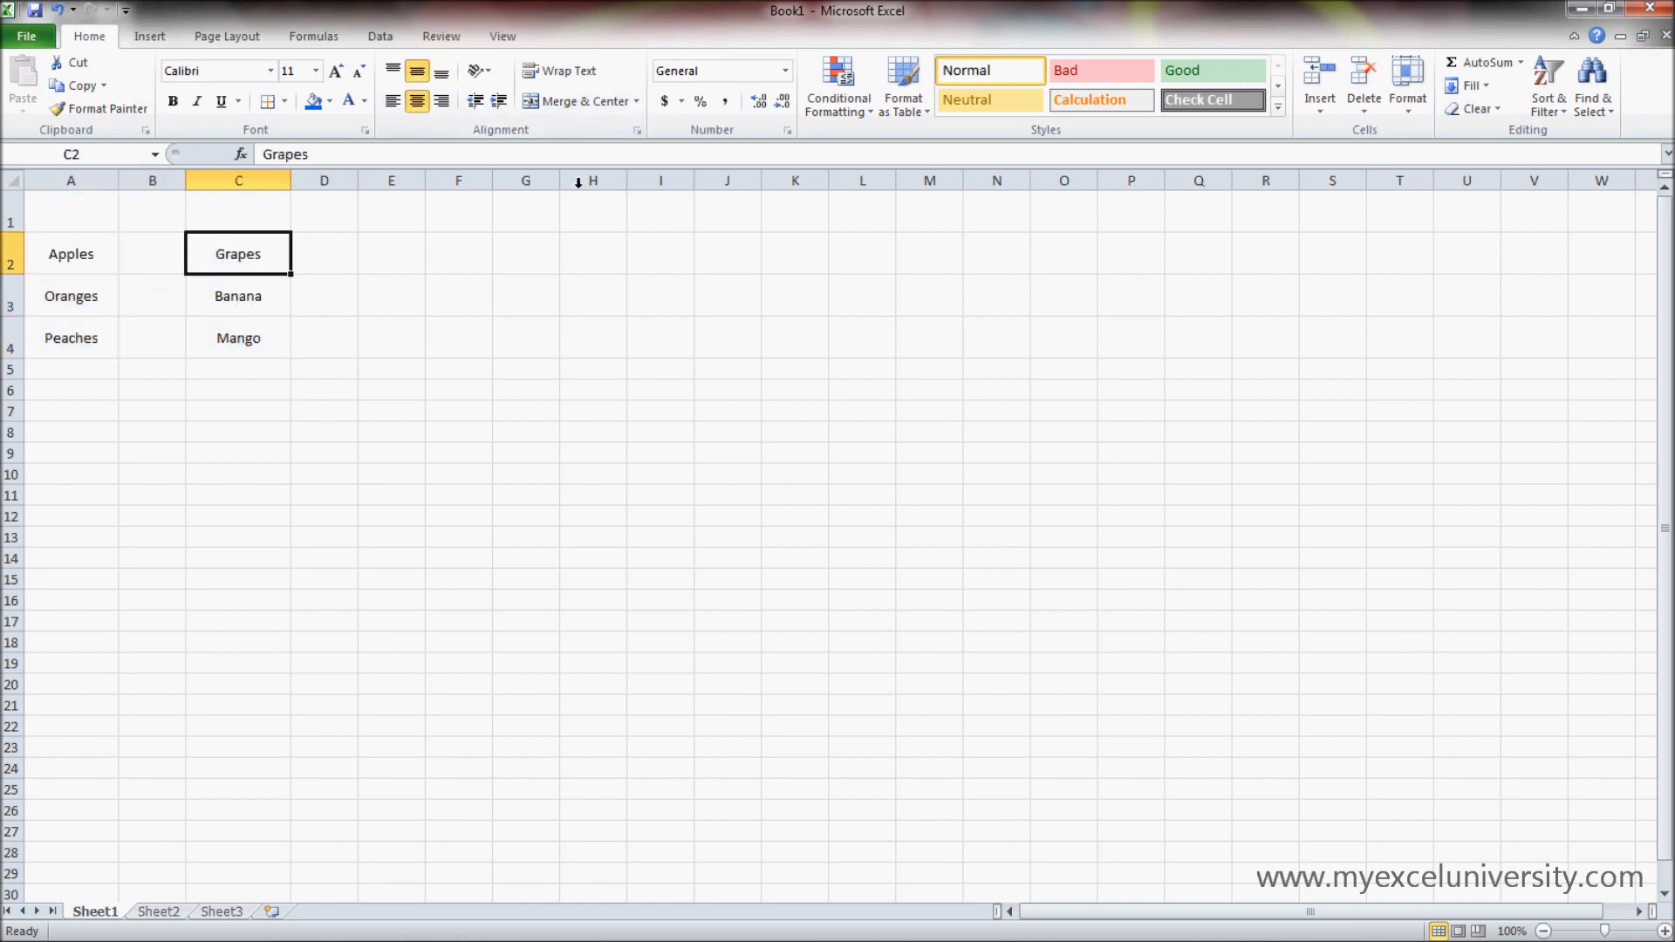
{"action": "left_click", "coordinate": [488, 77]}
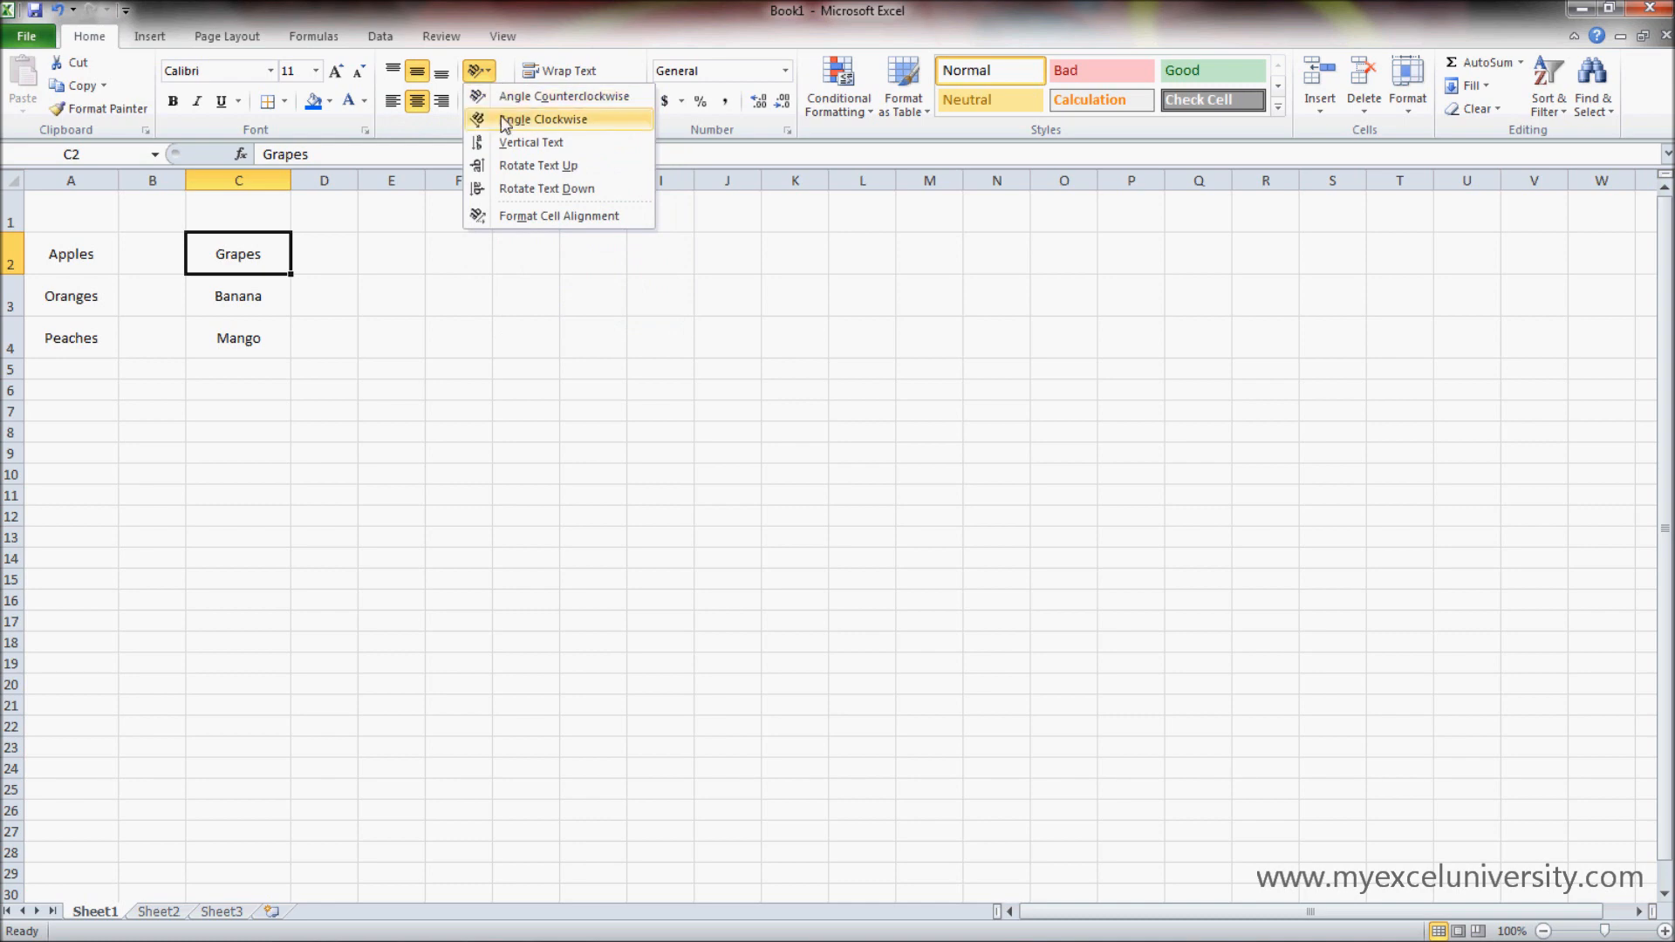
{"action": "left_click", "coordinate": [514, 98]}
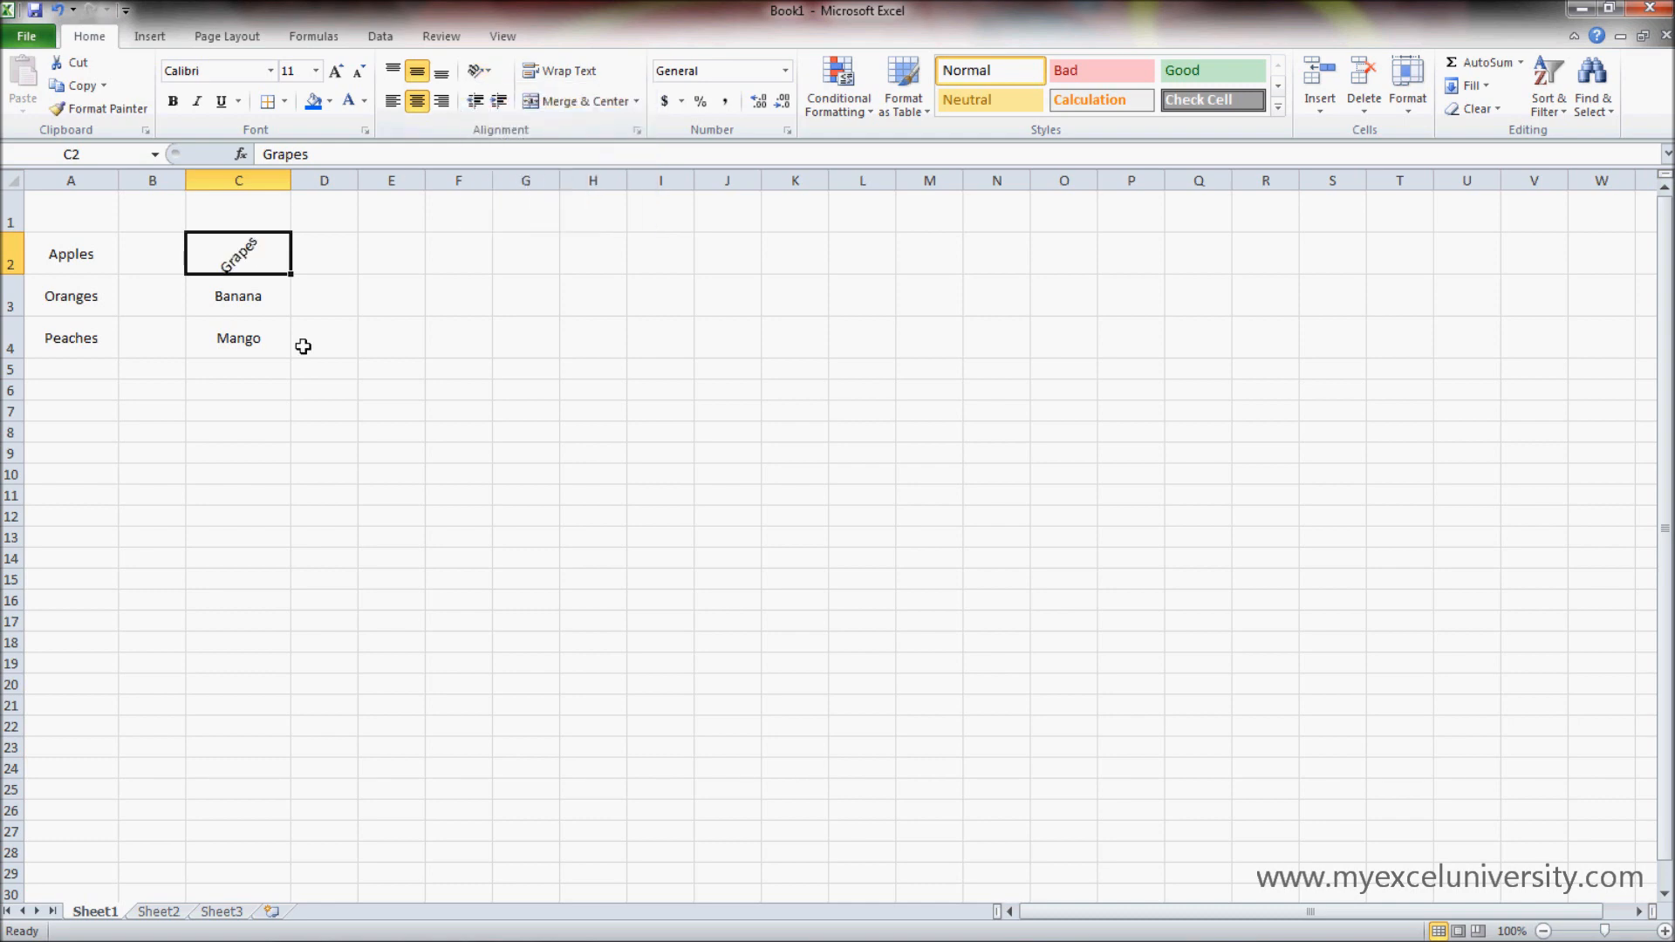
{"action": "left_click", "coordinate": [332, 391]}
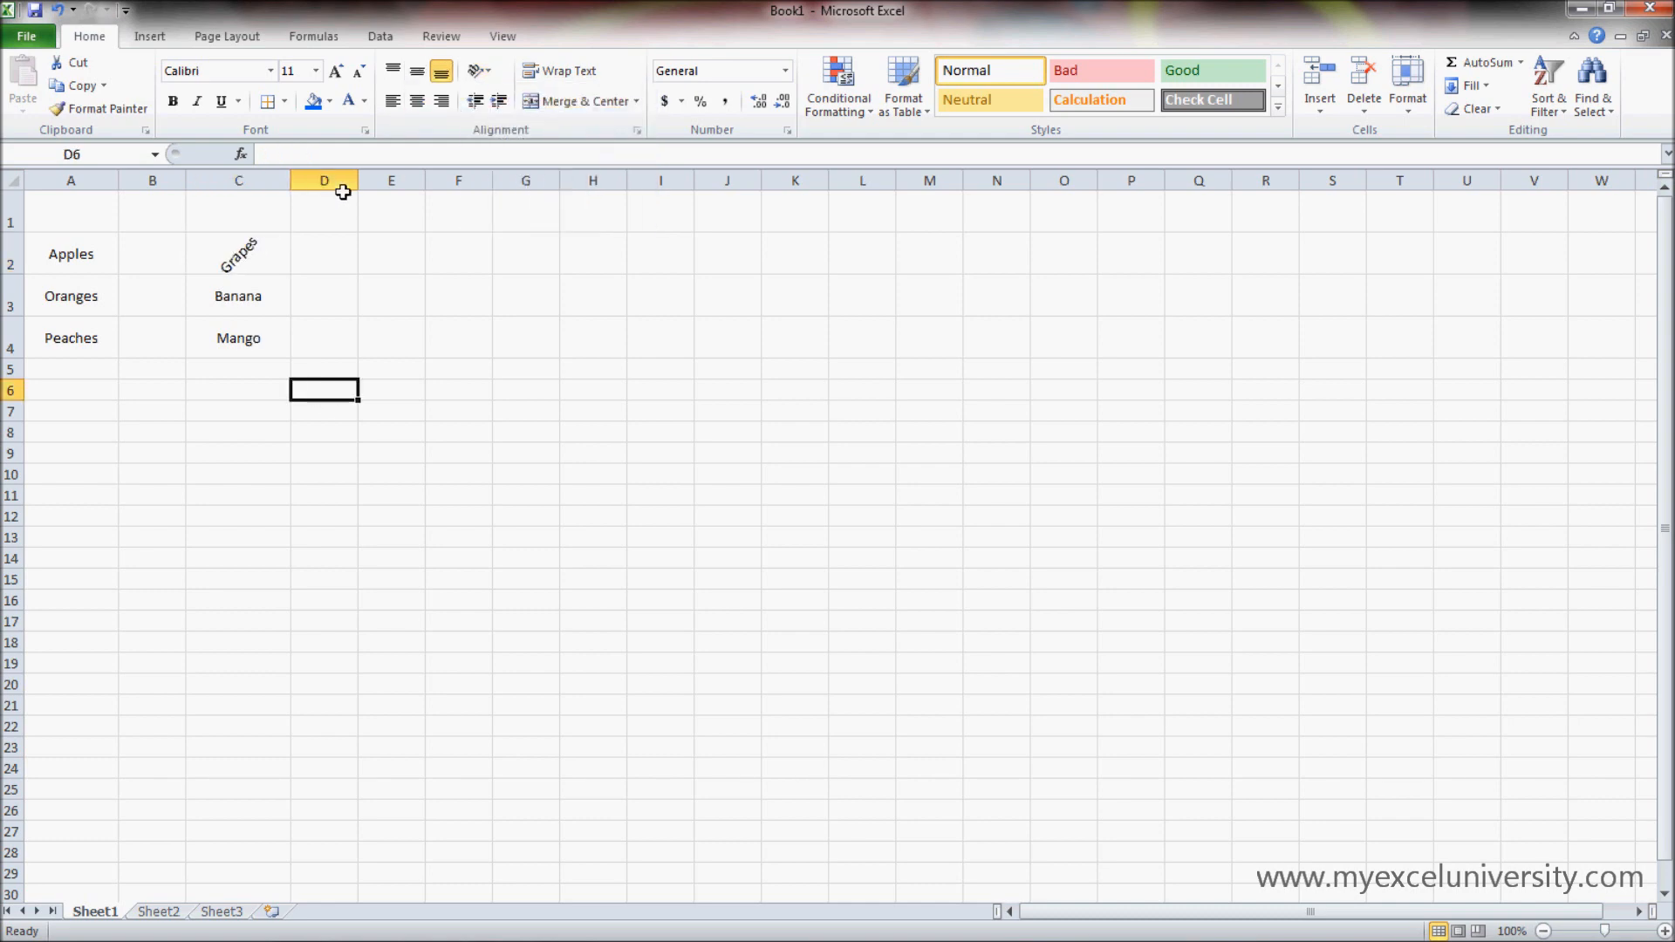
- Change the orientation of the text in cell C2 to Angle Clockwise
{"action": "left_click", "coordinate": [278, 242]}
{"action": "left_click", "coordinate": [484, 76]}
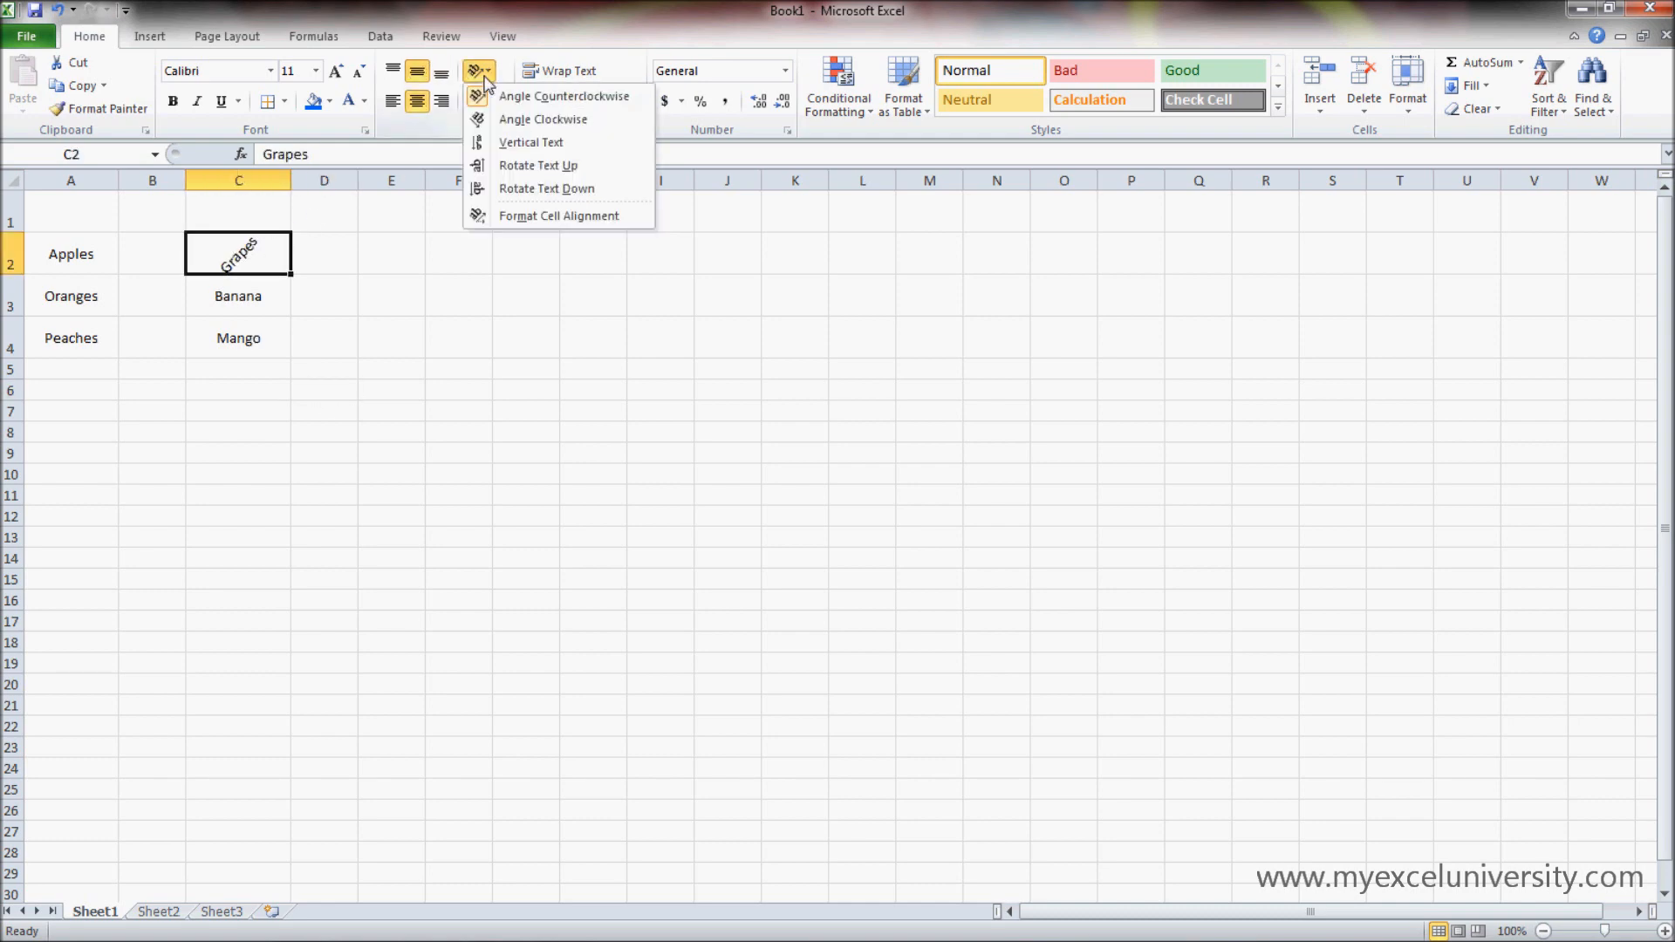
{"action": "left_click", "coordinate": [532, 118]}
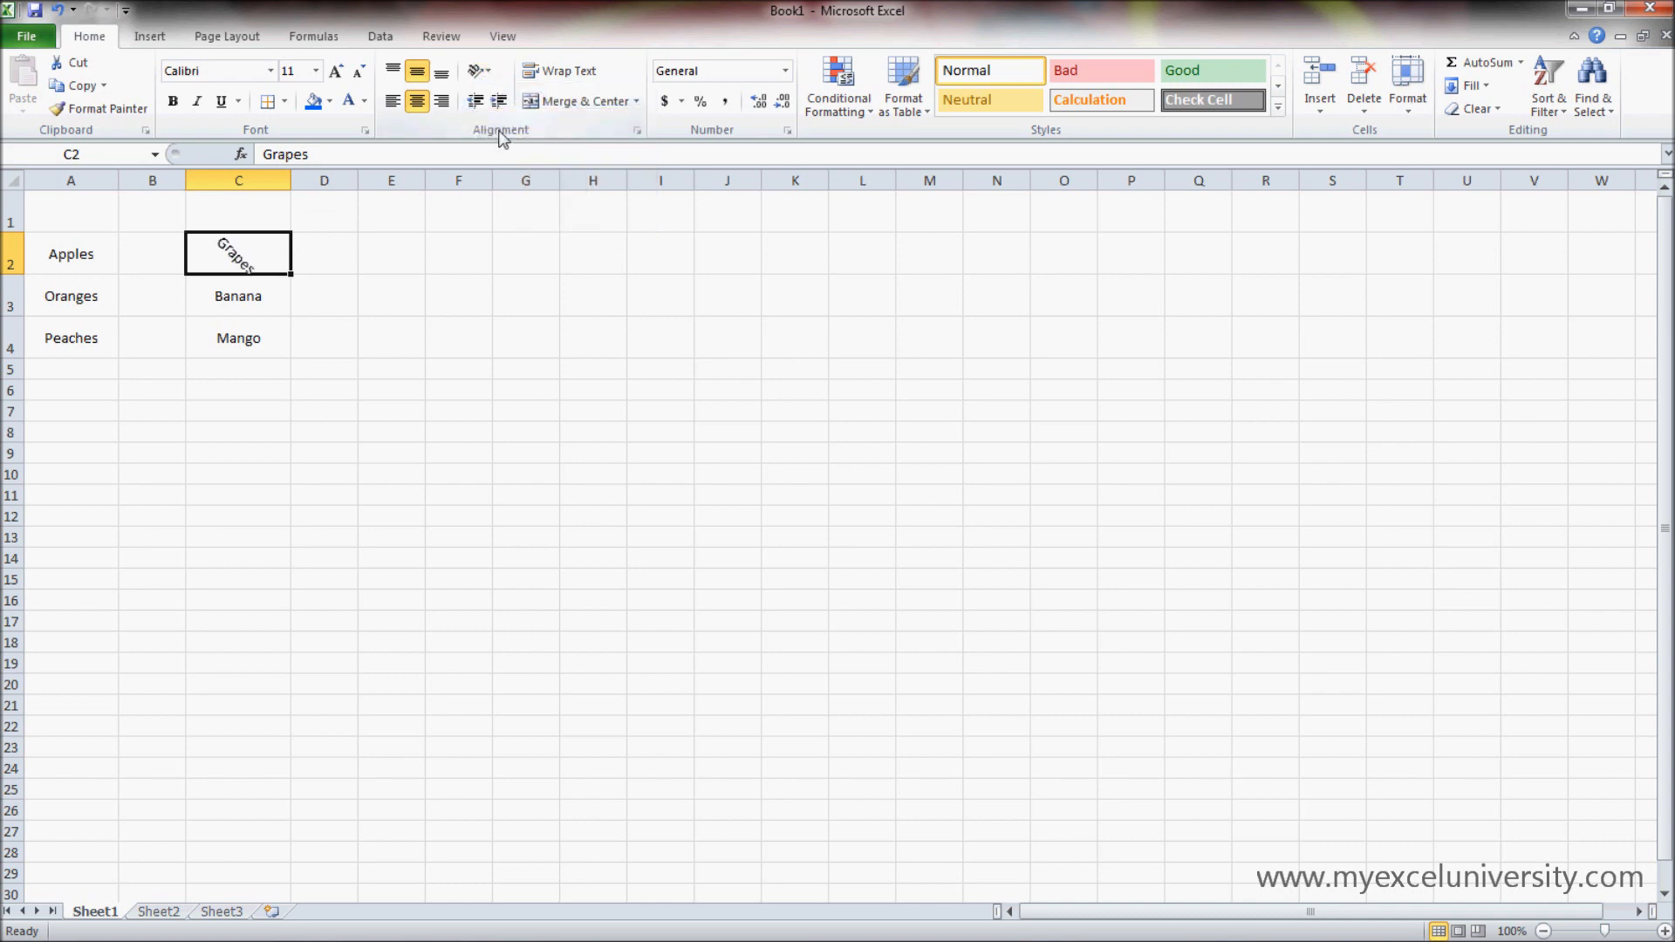
- Rotate the text in cell C2 up, and change its orientation to Rotate Text Down
{"action": "left_click", "coordinate": [493, 75]}
{"action": "left_click", "coordinate": [517, 166]}
{"action": "left_click", "coordinate": [494, 73]}
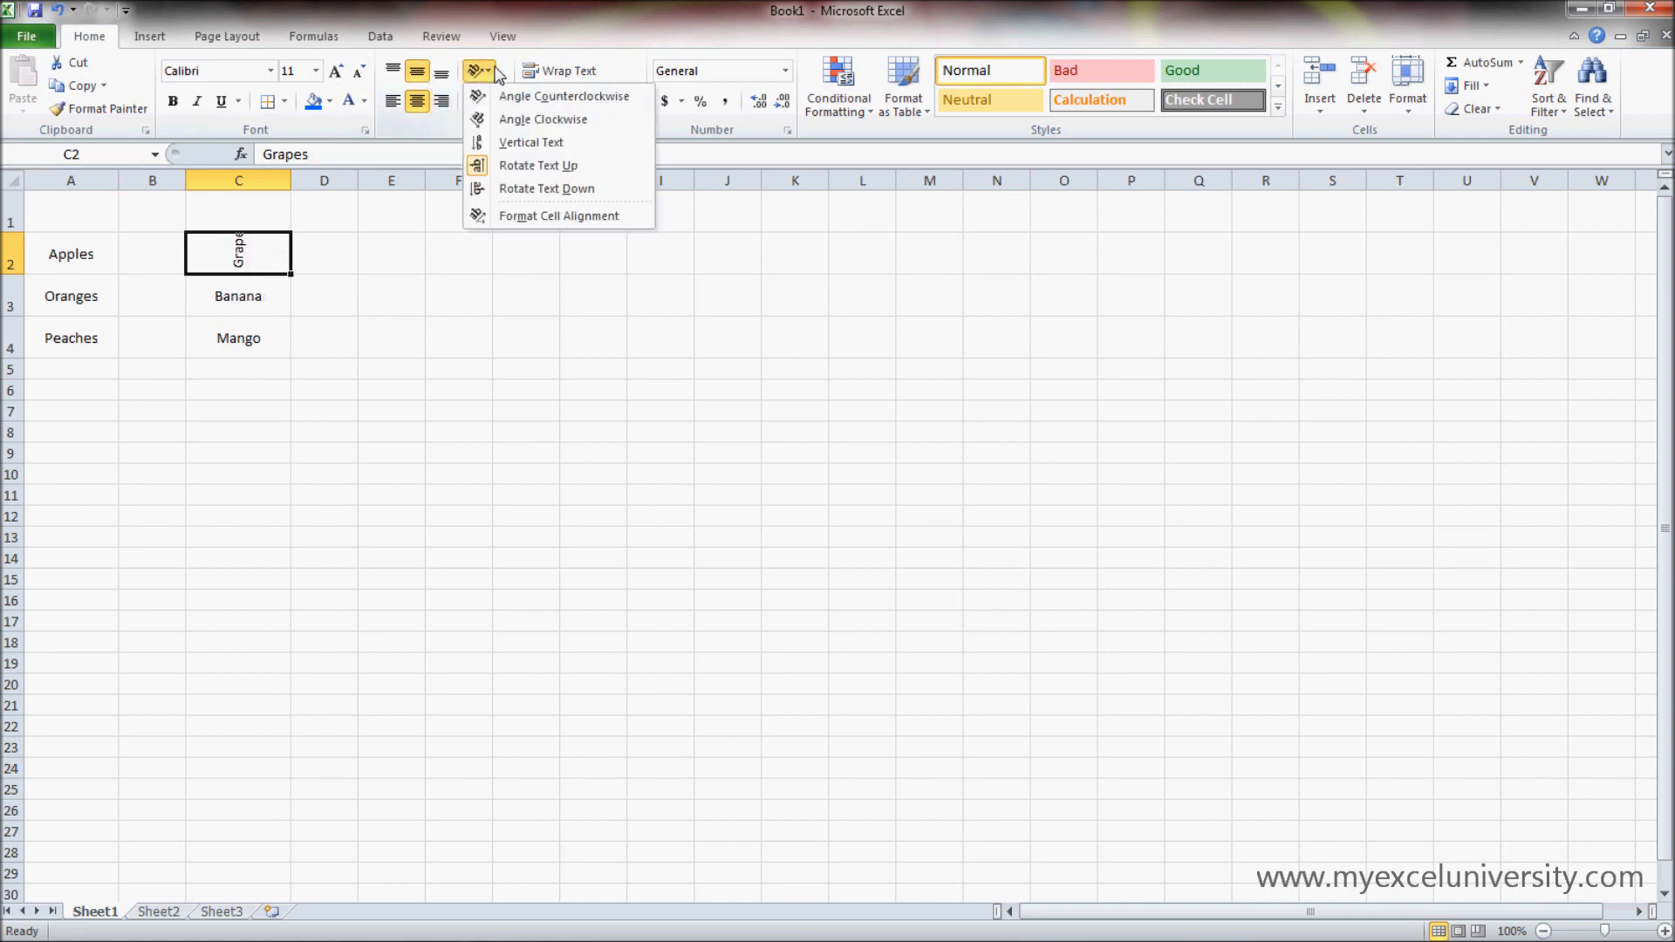
{"action": "left_click", "coordinate": [546, 188]}
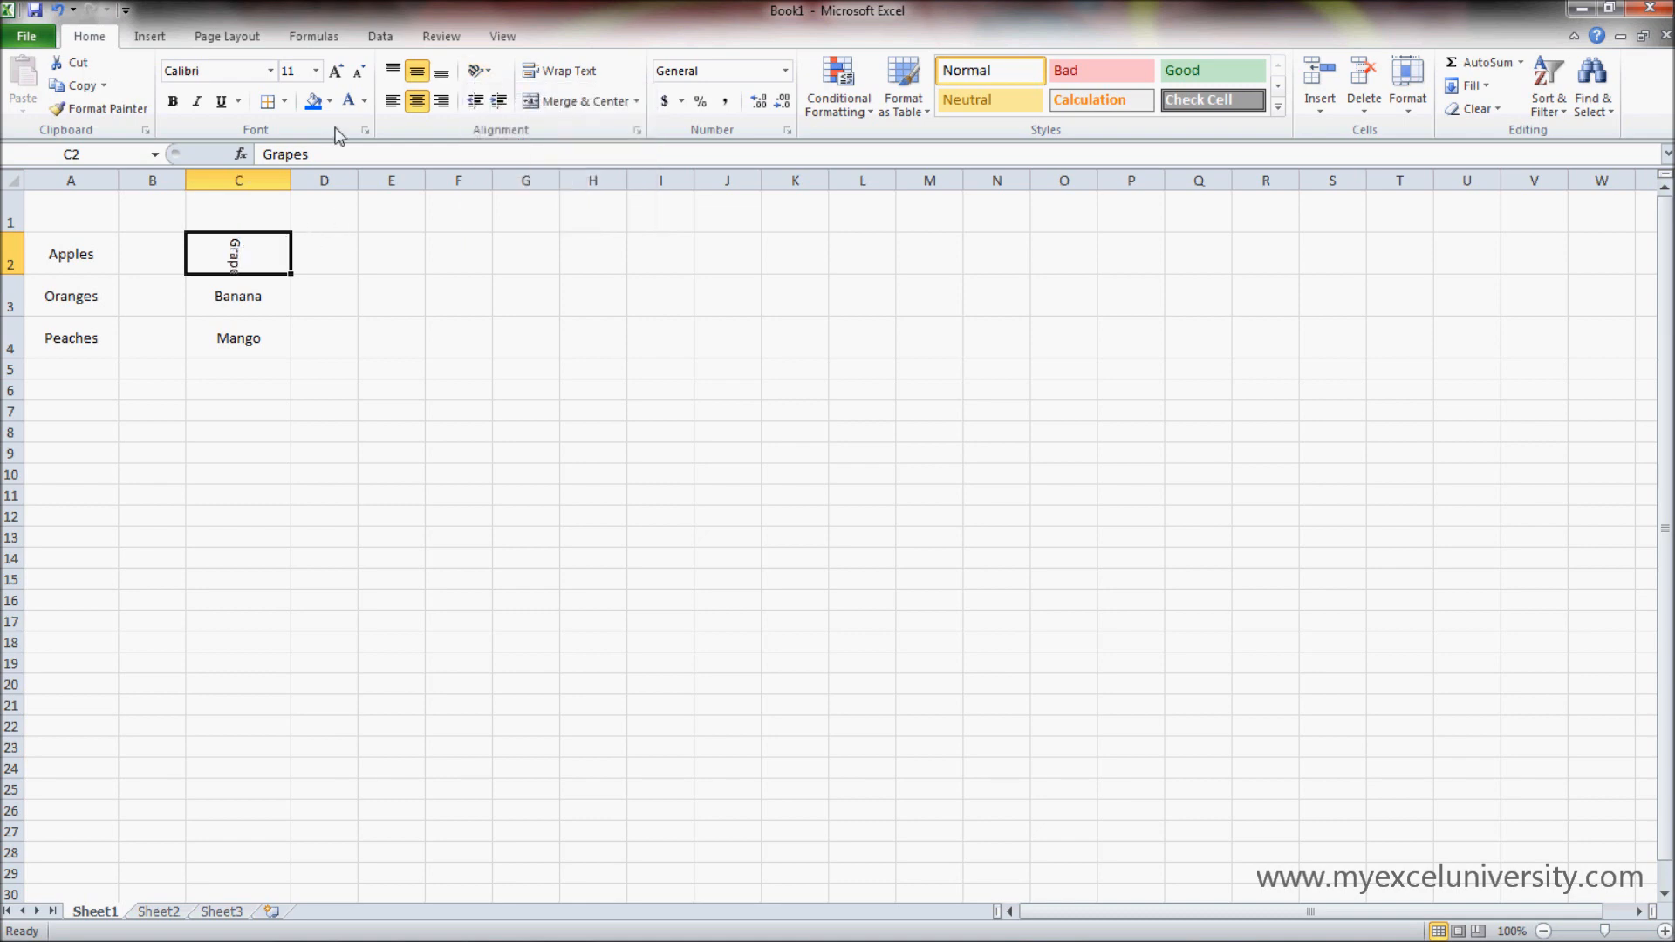
- Set a custom text orientation of -72 degrees for cell C2 in the cell alignment settings
{"action": "left_click", "coordinate": [478, 70]}
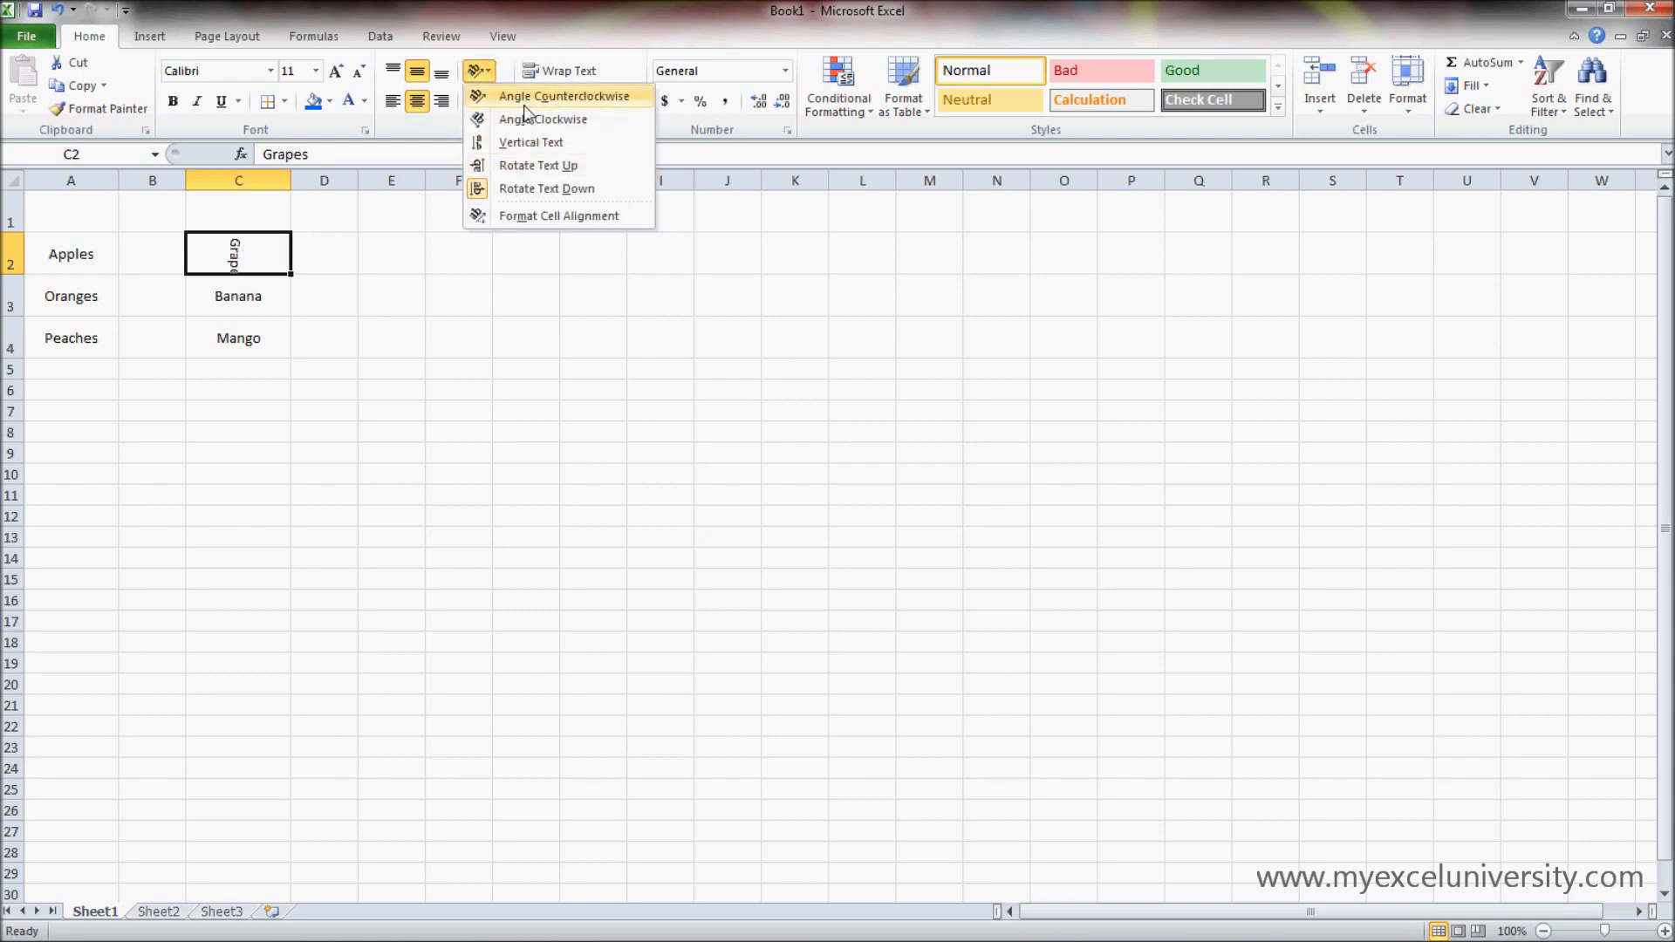
{"action": "left_click", "coordinate": [546, 215]}
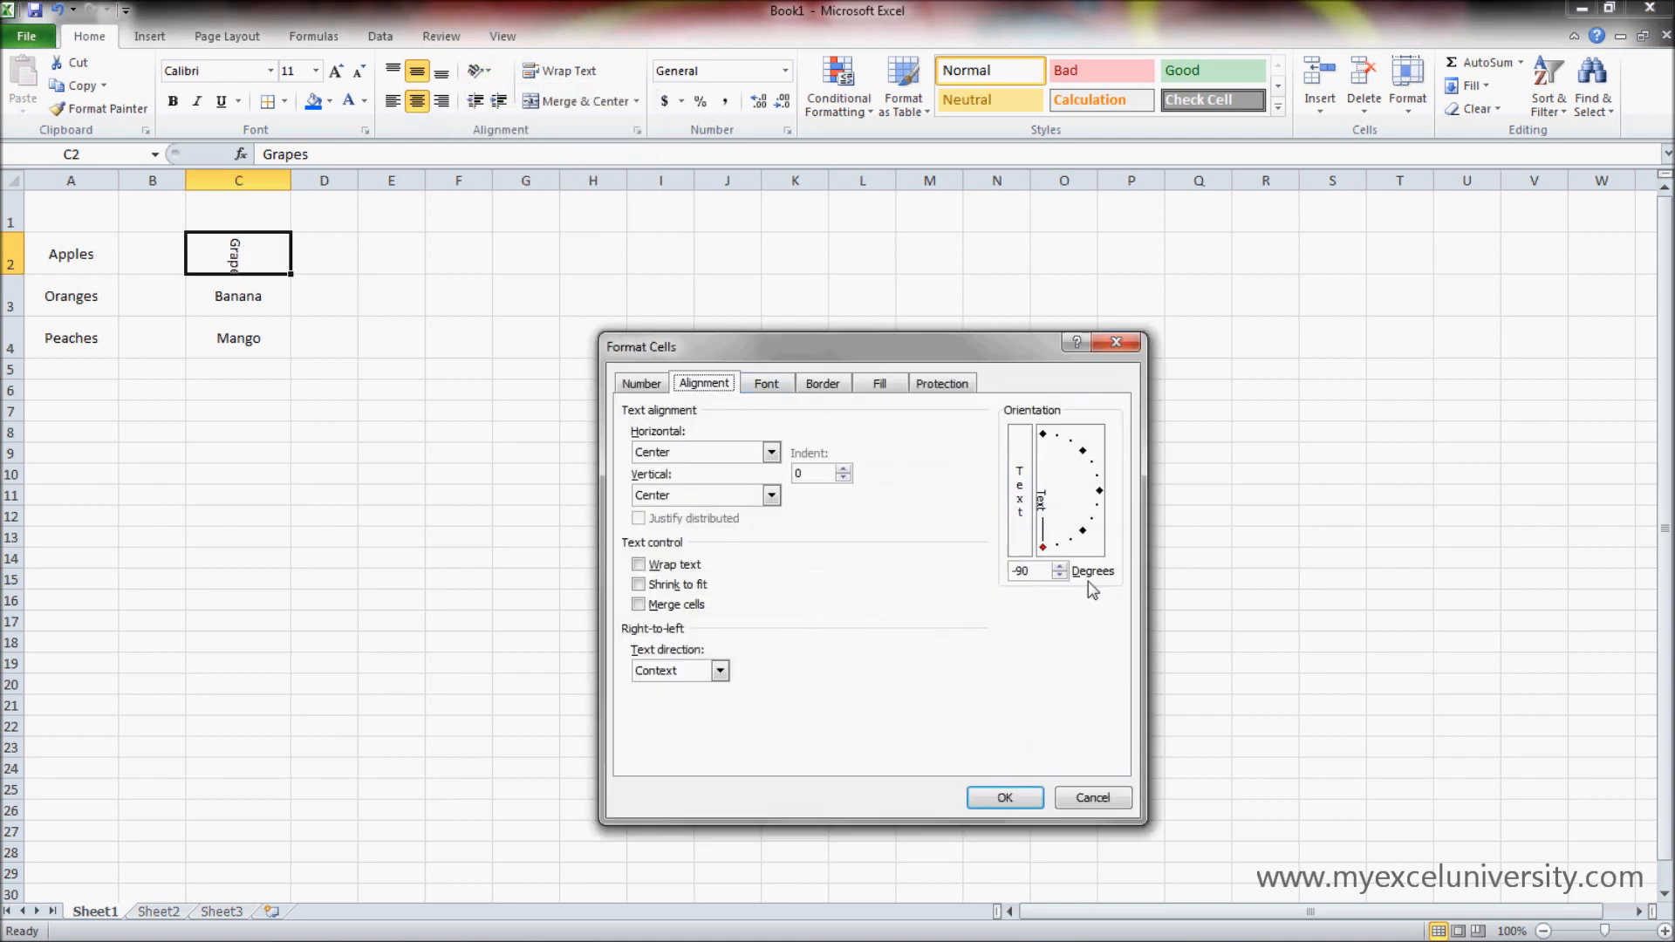
{"action": "left_click", "coordinate": [1061, 566]}
{"action": "left_click_drag", "start_coordinate": [1061, 567], "coordinate": [1062, 567]}
{"action": "left_click", "coordinate": [1005, 799]}
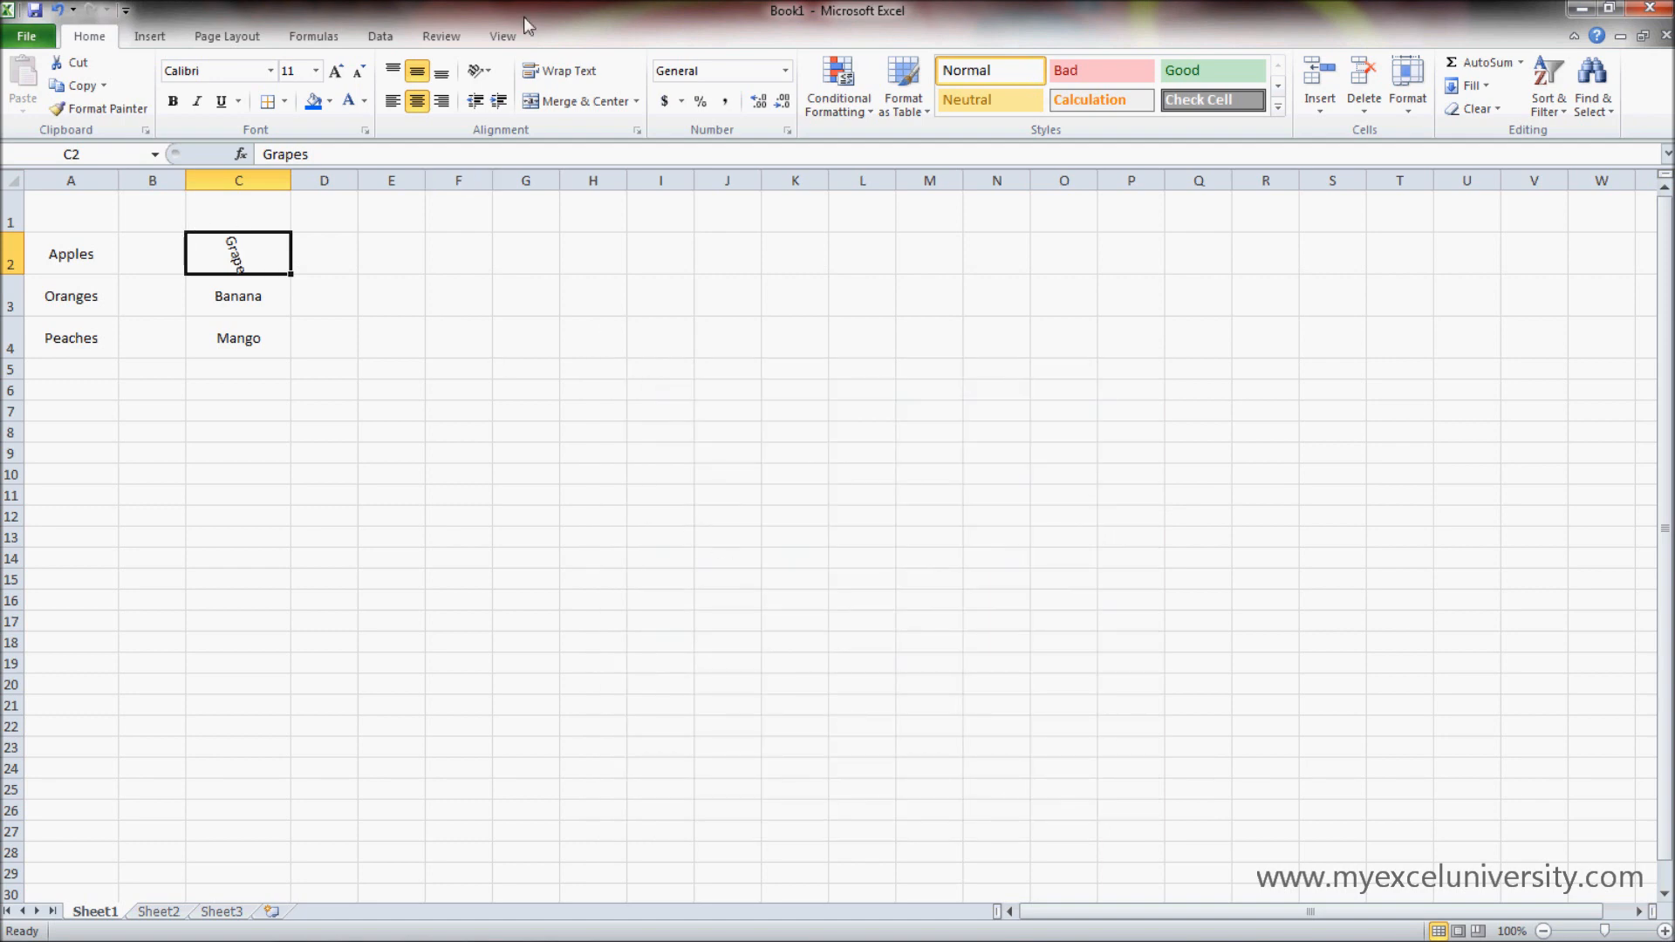
- Reset the text orientation of cell C2 to 0 degrees in the cell alignment settings, keeping horizontal alignment at Center
{"action": "left_click", "coordinate": [481, 70]}
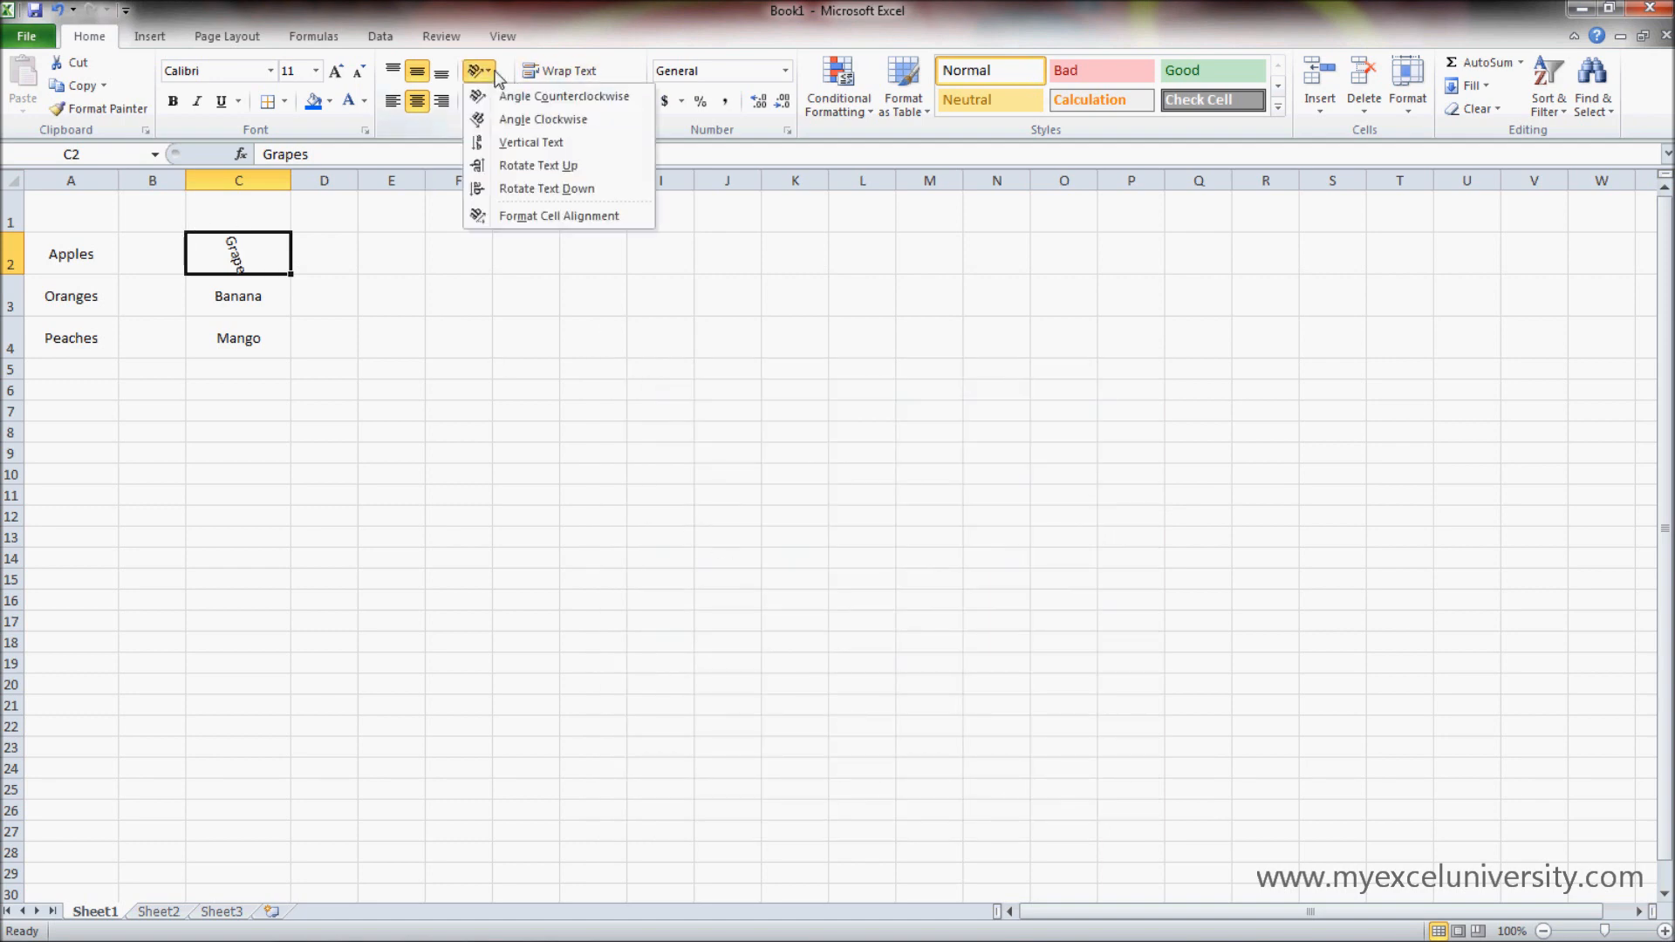
{"action": "left_click", "coordinate": [558, 216]}
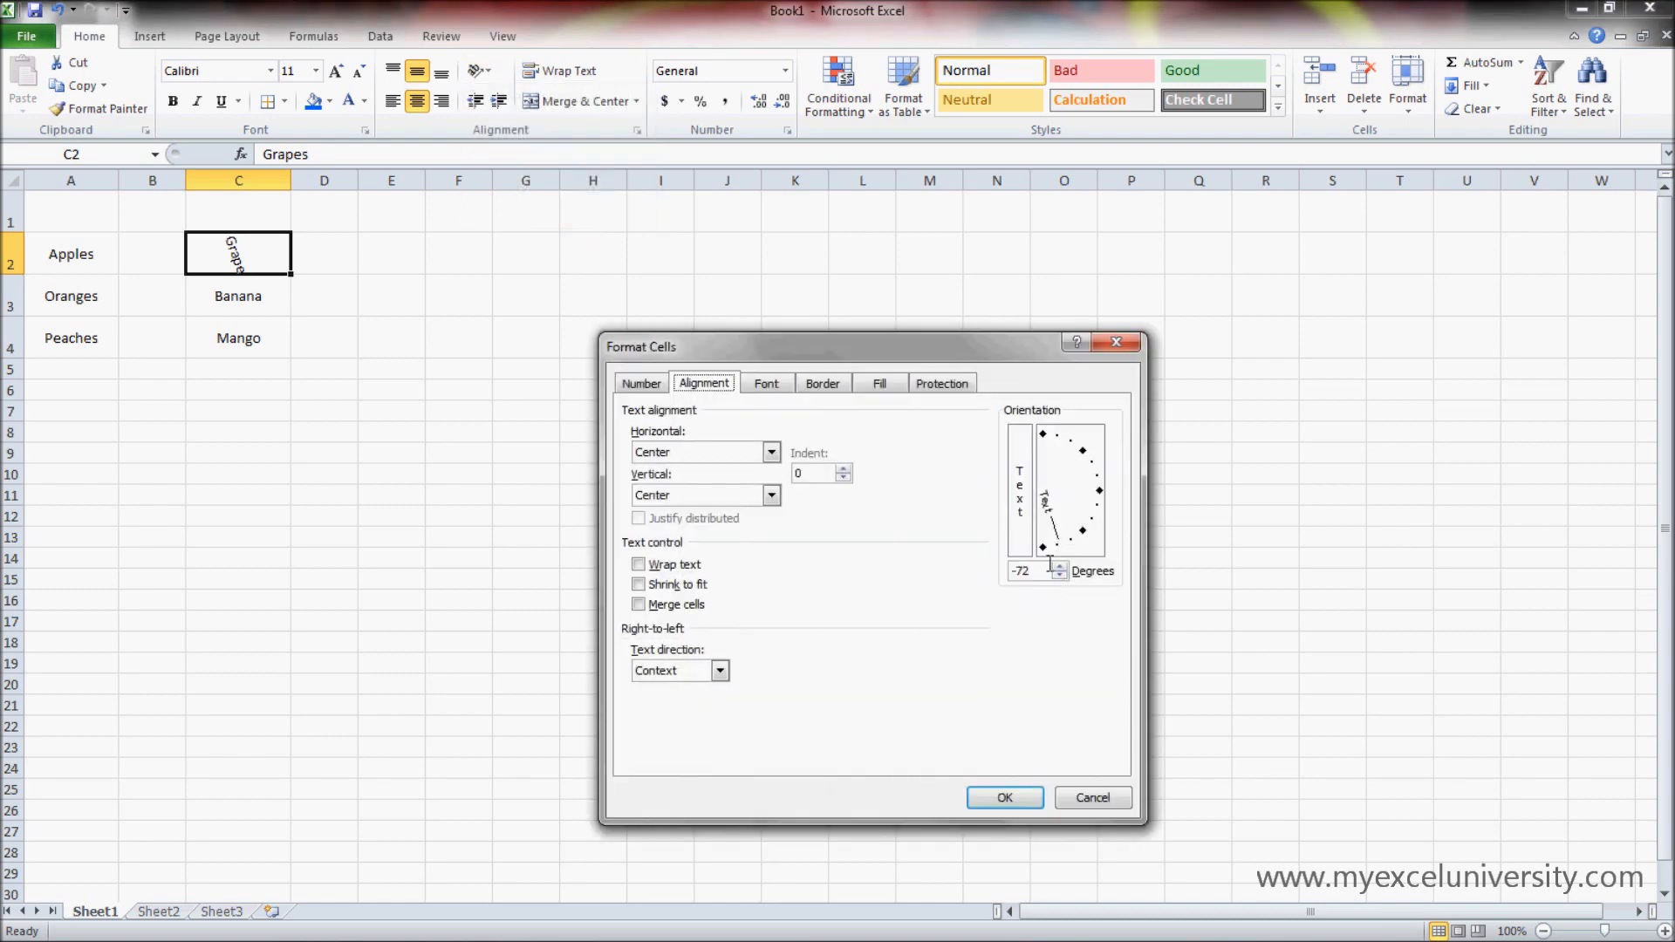
{"action": "key", "text": "BackSpace"}
{"action": "key", "text": "BackSpace"}
{"action": "key", "text": "BackSpace"}
{"action": "left_click", "coordinate": [772, 452]}
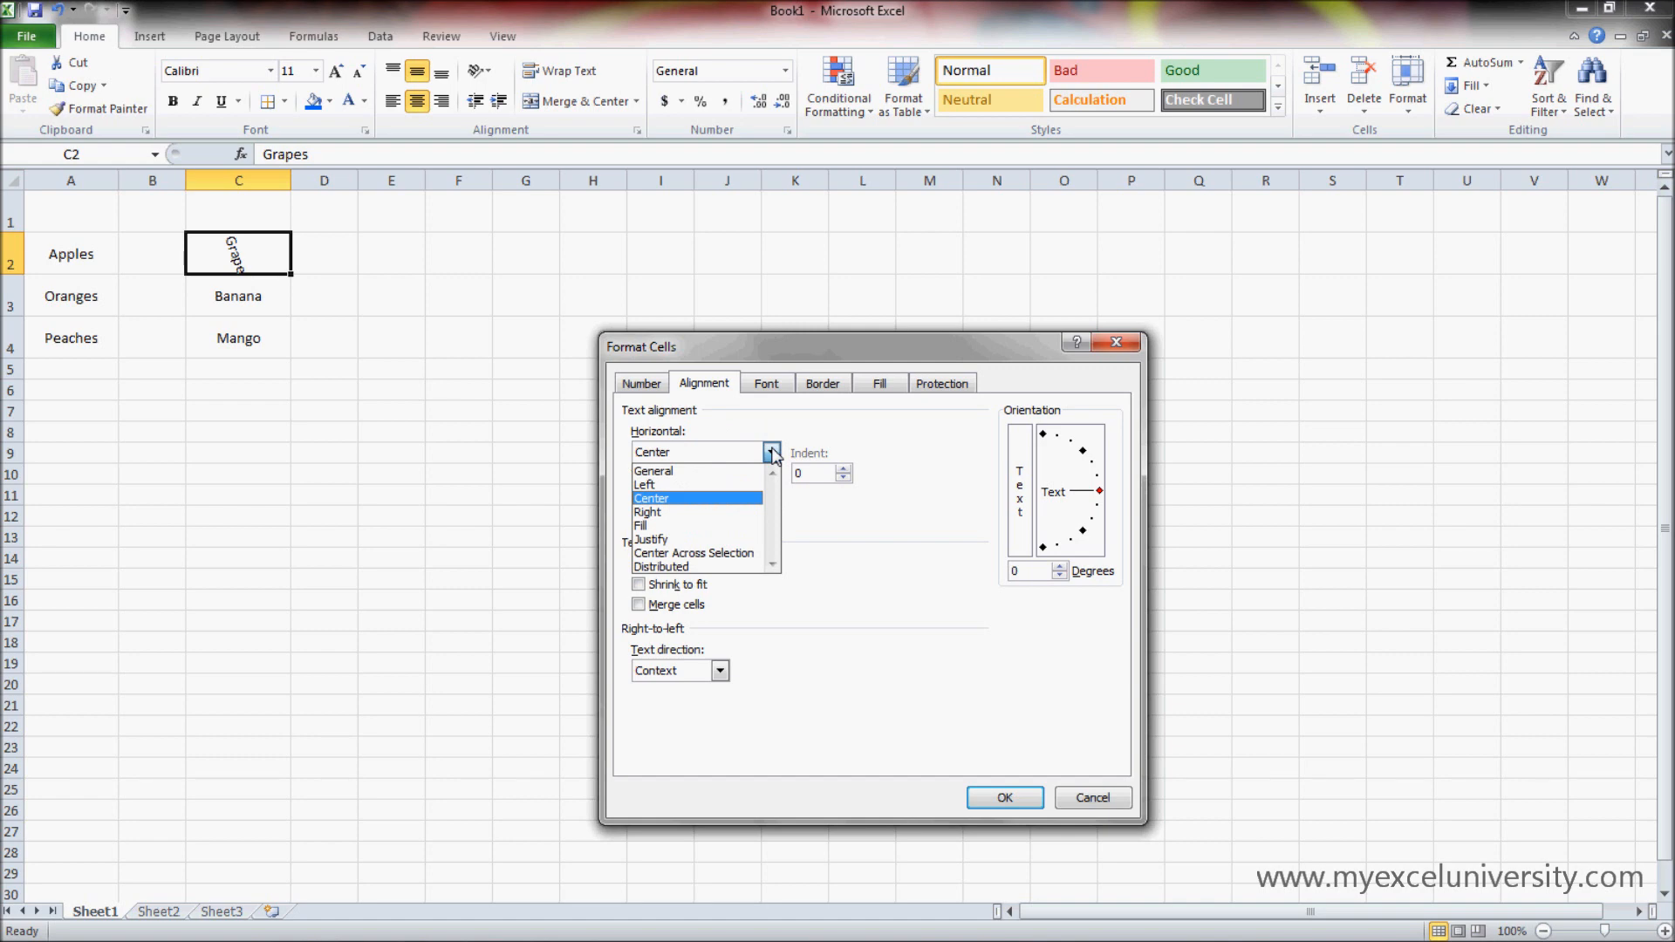
{"action": "left_click", "coordinate": [772, 452]}
{"action": "left_click", "coordinate": [772, 452]}
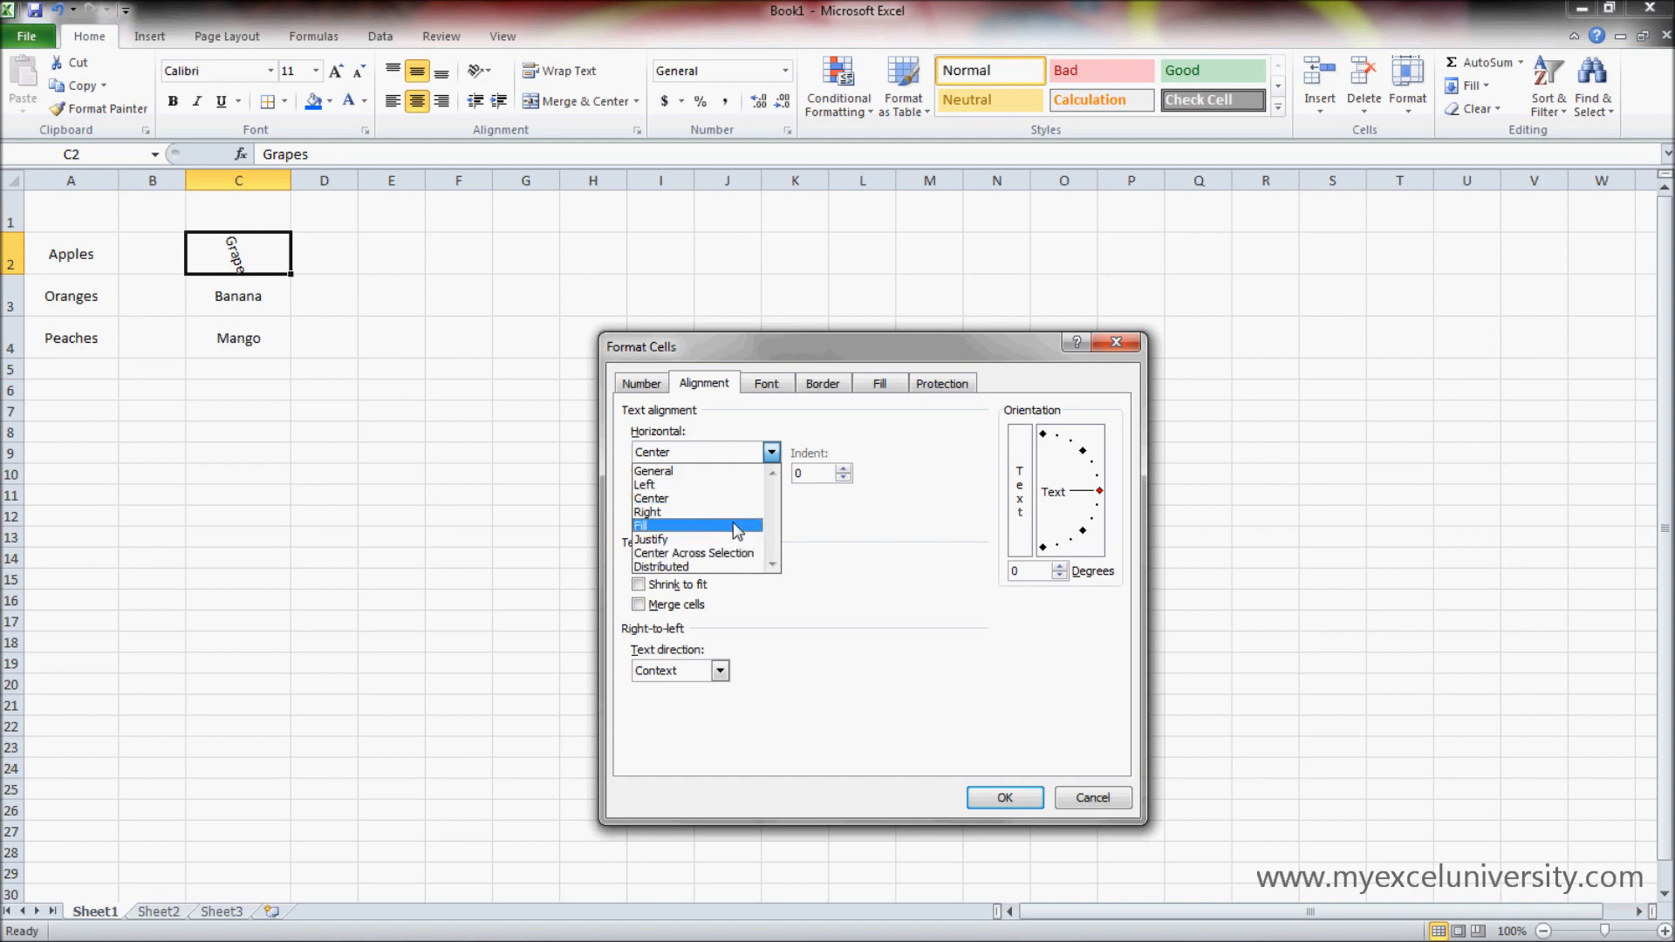
{"action": "left_click", "coordinate": [1032, 630]}
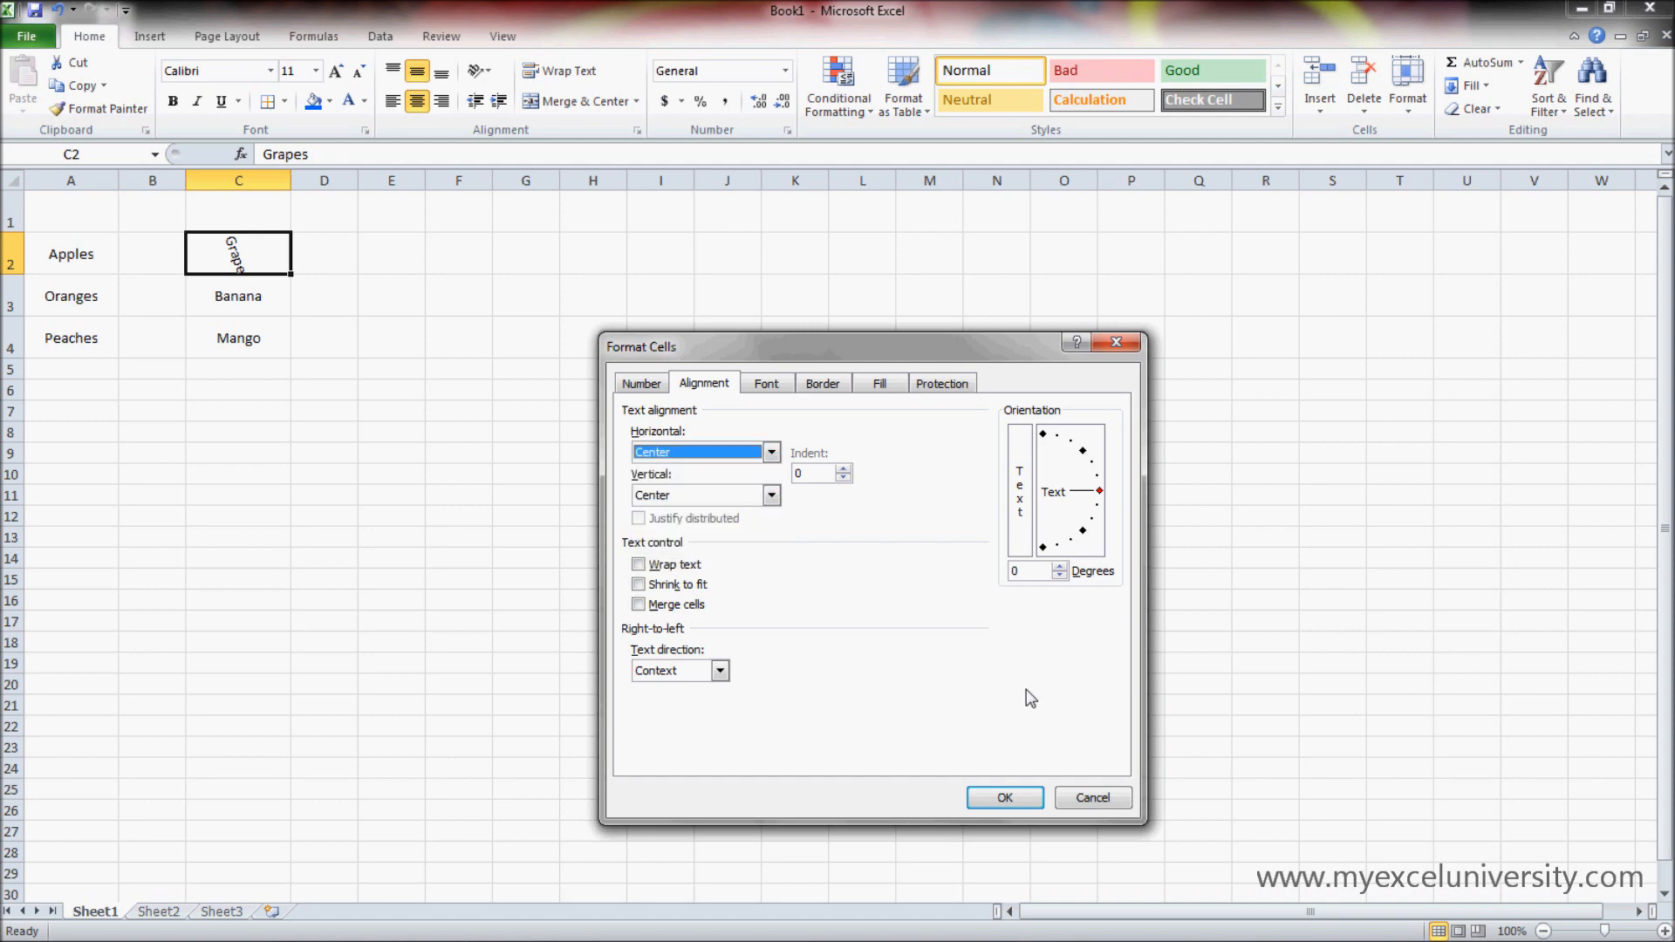
{"action": "left_click", "coordinate": [1035, 796]}
{"action": "left_click", "coordinate": [391, 432]}
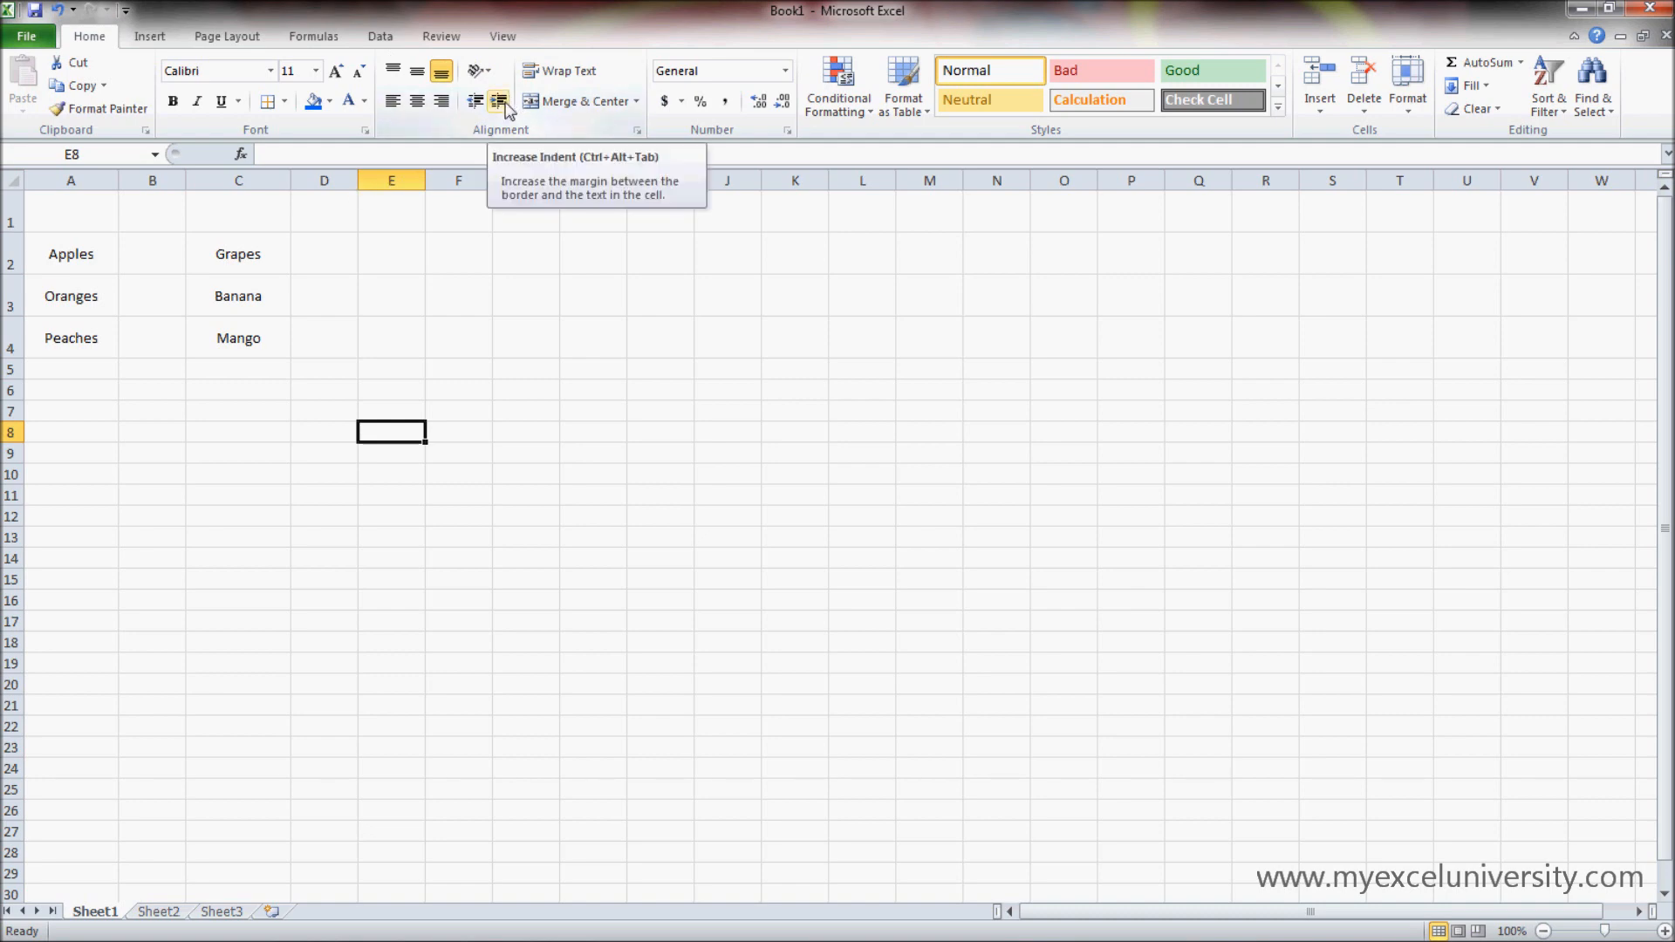
- Left-align the fruit names in A2:C4
{"action": "left_click_drag", "start_coordinate": [260, 342], "coordinate": [68, 266]}
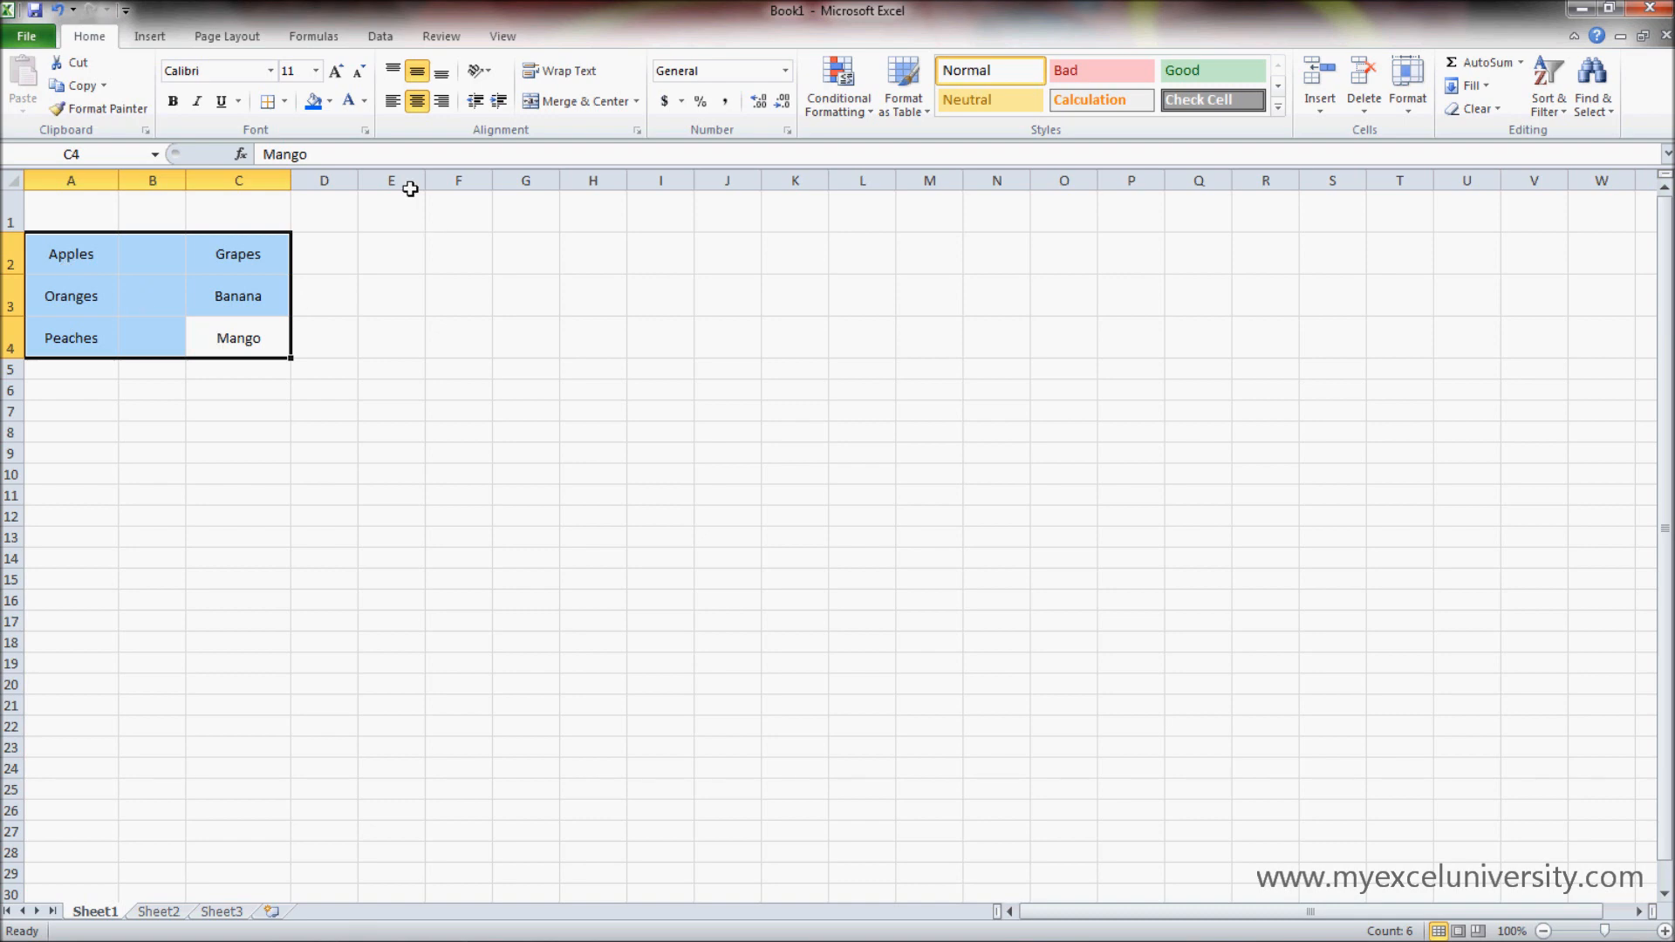
{"action": "left_click", "coordinate": [394, 103]}
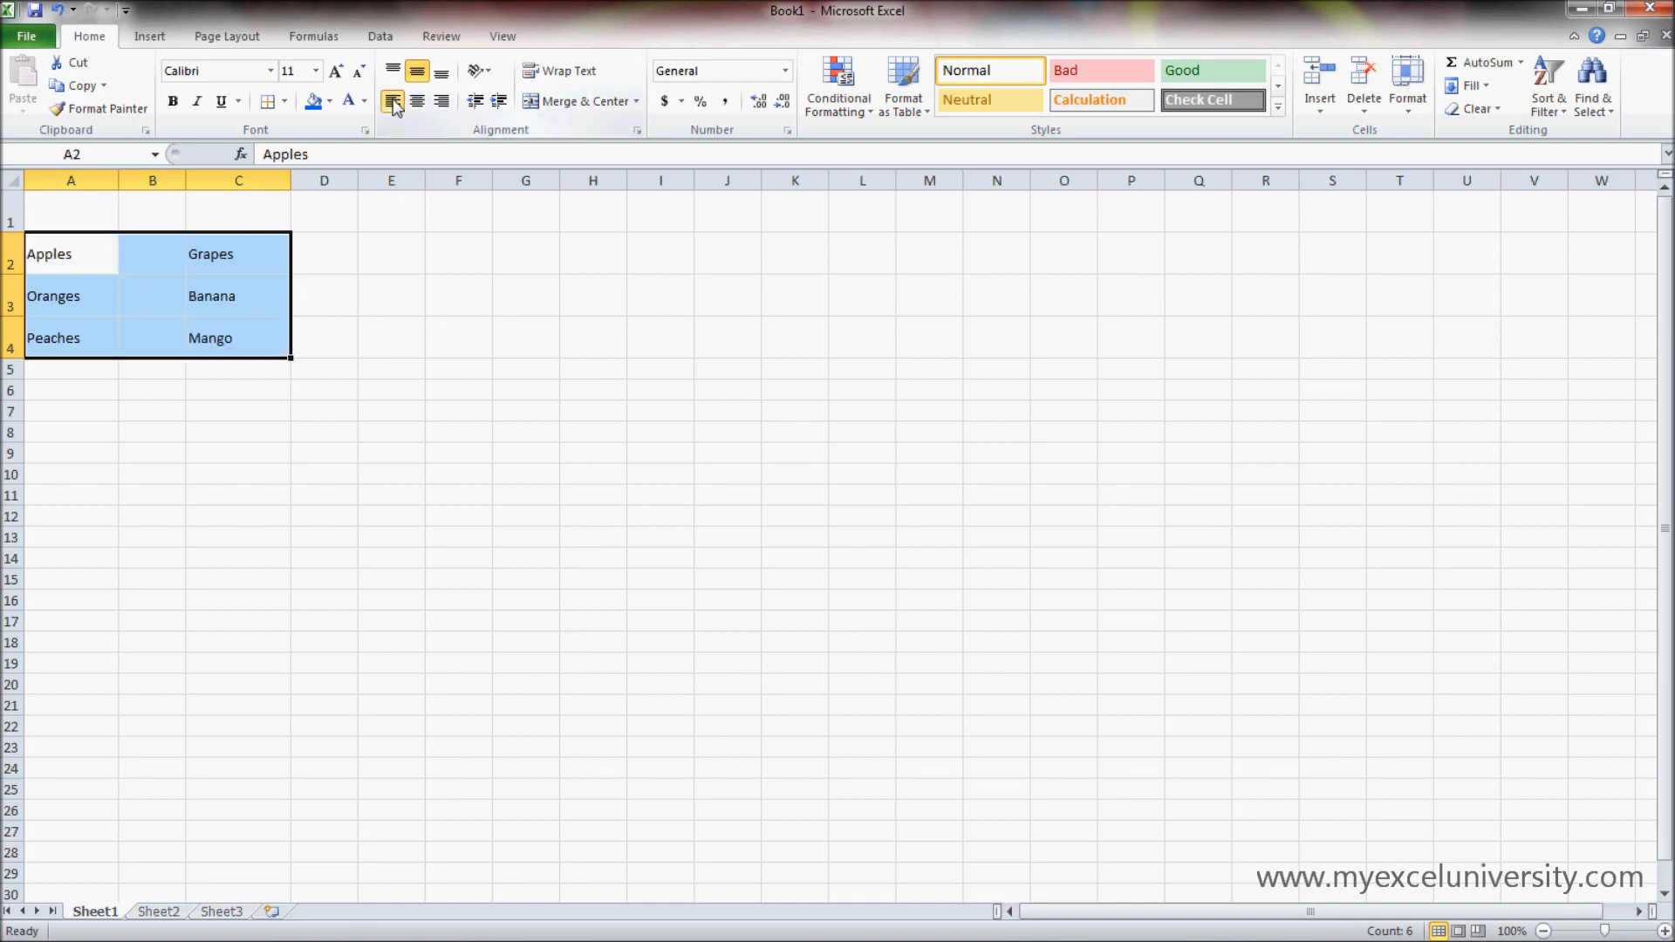
- Increase the indent of Grapes in cell C2 by six levels
{"action": "left_click", "coordinate": [271, 268]}
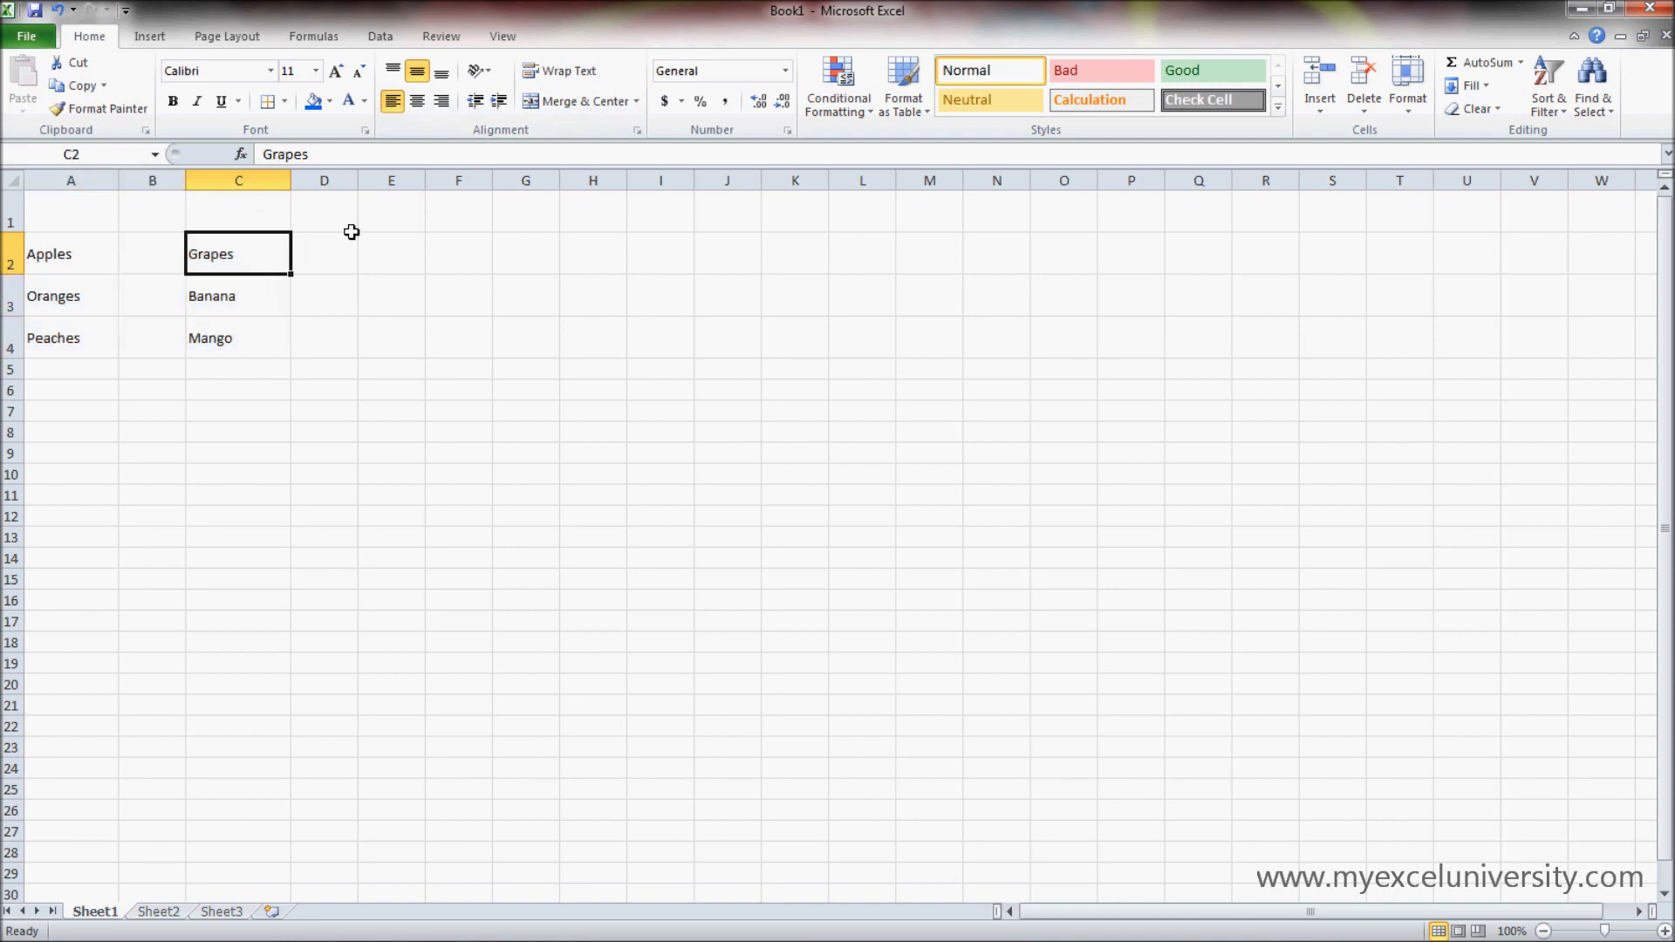
{"action": "left_click", "coordinate": [499, 102]}
{"action": "left_click", "coordinate": [499, 102]}
{"action": "left_click", "coordinate": [499, 102]}
{"action": "left_click", "coordinate": [499, 102]}
{"action": "left_click", "coordinate": [499, 102]}
{"action": "left_click", "coordinate": [499, 102]}
{"action": "left_click", "coordinate": [499, 103]}
{"action": "left_click", "coordinate": [501, 102]}
{"action": "left_click", "coordinate": [501, 102]}
{"action": "left_click", "coordinate": [501, 102]}
- Decrease the indent of cell C2 by six levels to remove it
{"action": "left_click", "coordinate": [476, 103]}
{"action": "left_click", "coordinate": [476, 102]}
{"action": "left_click", "coordinate": [476, 103]}
{"action": "left_click", "coordinate": [475, 102]}
{"action": "left_click", "coordinate": [476, 102]}
{"action": "left_click", "coordinate": [476, 102]}
{"action": "left_click", "coordinate": [475, 103]}
{"action": "left_click", "coordinate": [476, 102]}
{"action": "left_click", "coordinate": [476, 103]}
{"action": "left_click", "coordinate": [476, 102]}
- Enter the question "What is your favorite kind of fruit?" in cell A1
{"action": "left_click", "coordinate": [81, 212]}
{"action": "type", "text": "hat is"}
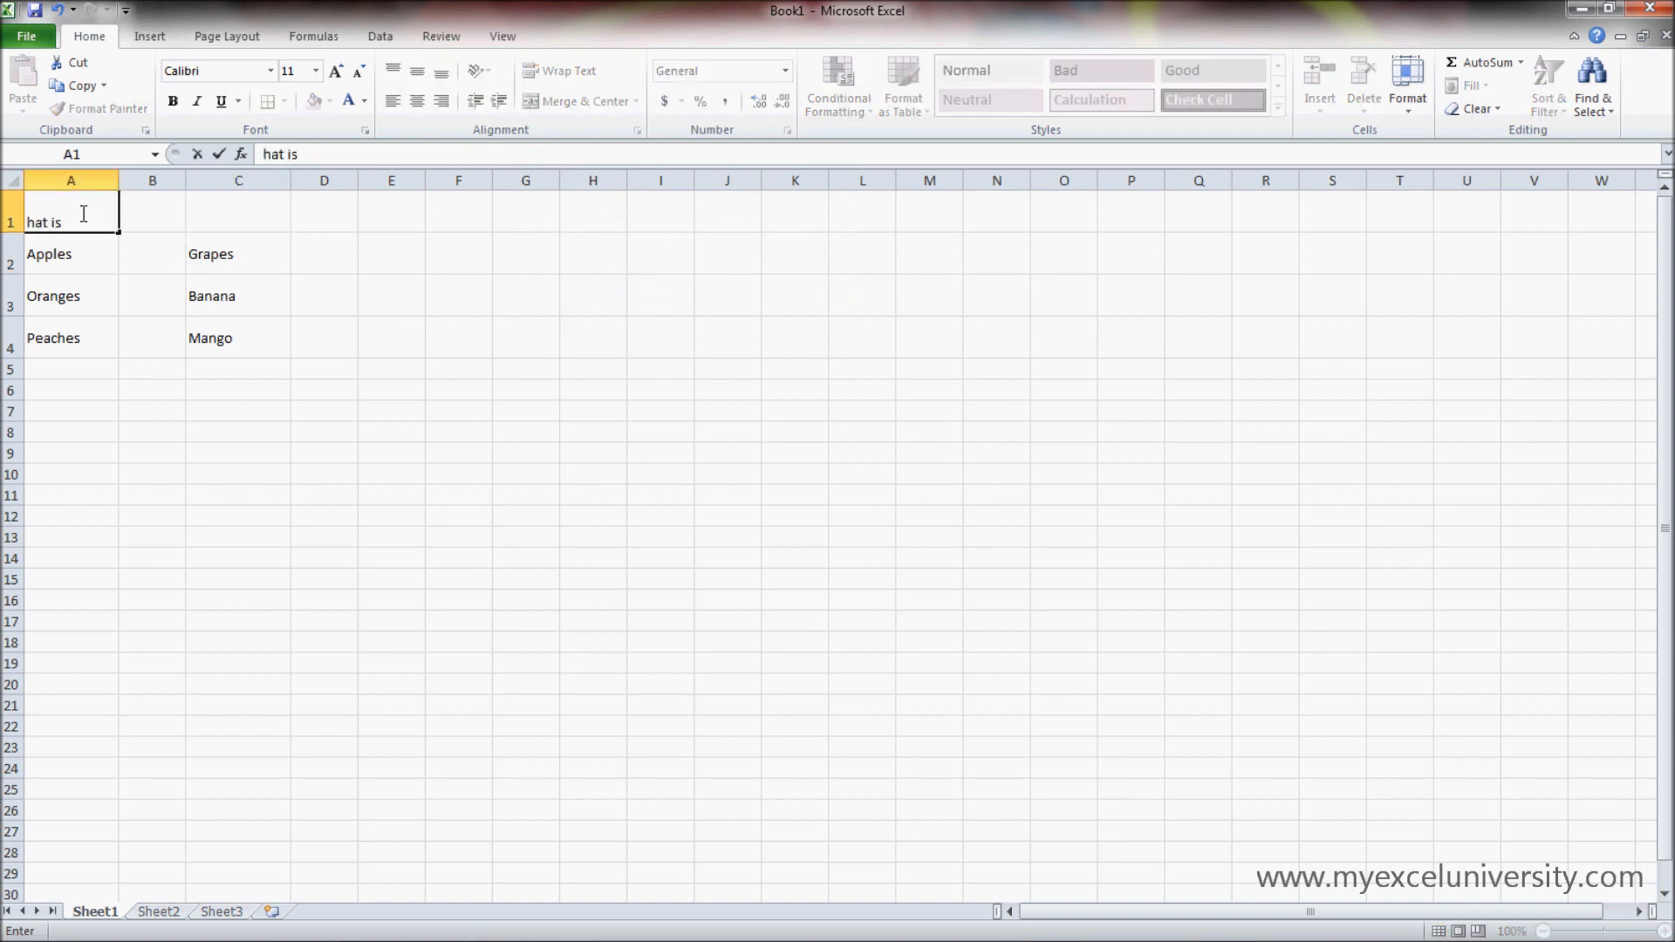
{"action": "key", "text": "BackSpace"}
{"action": "key", "text": "BackSpace"}
{"action": "key", "text": "BackSpace"}
{"action": "key", "text": "BackSpace"}
{"action": "key", "text": "BackSpace"}
{"action": "type", "text": "What is your favorite kind of fruit?"}
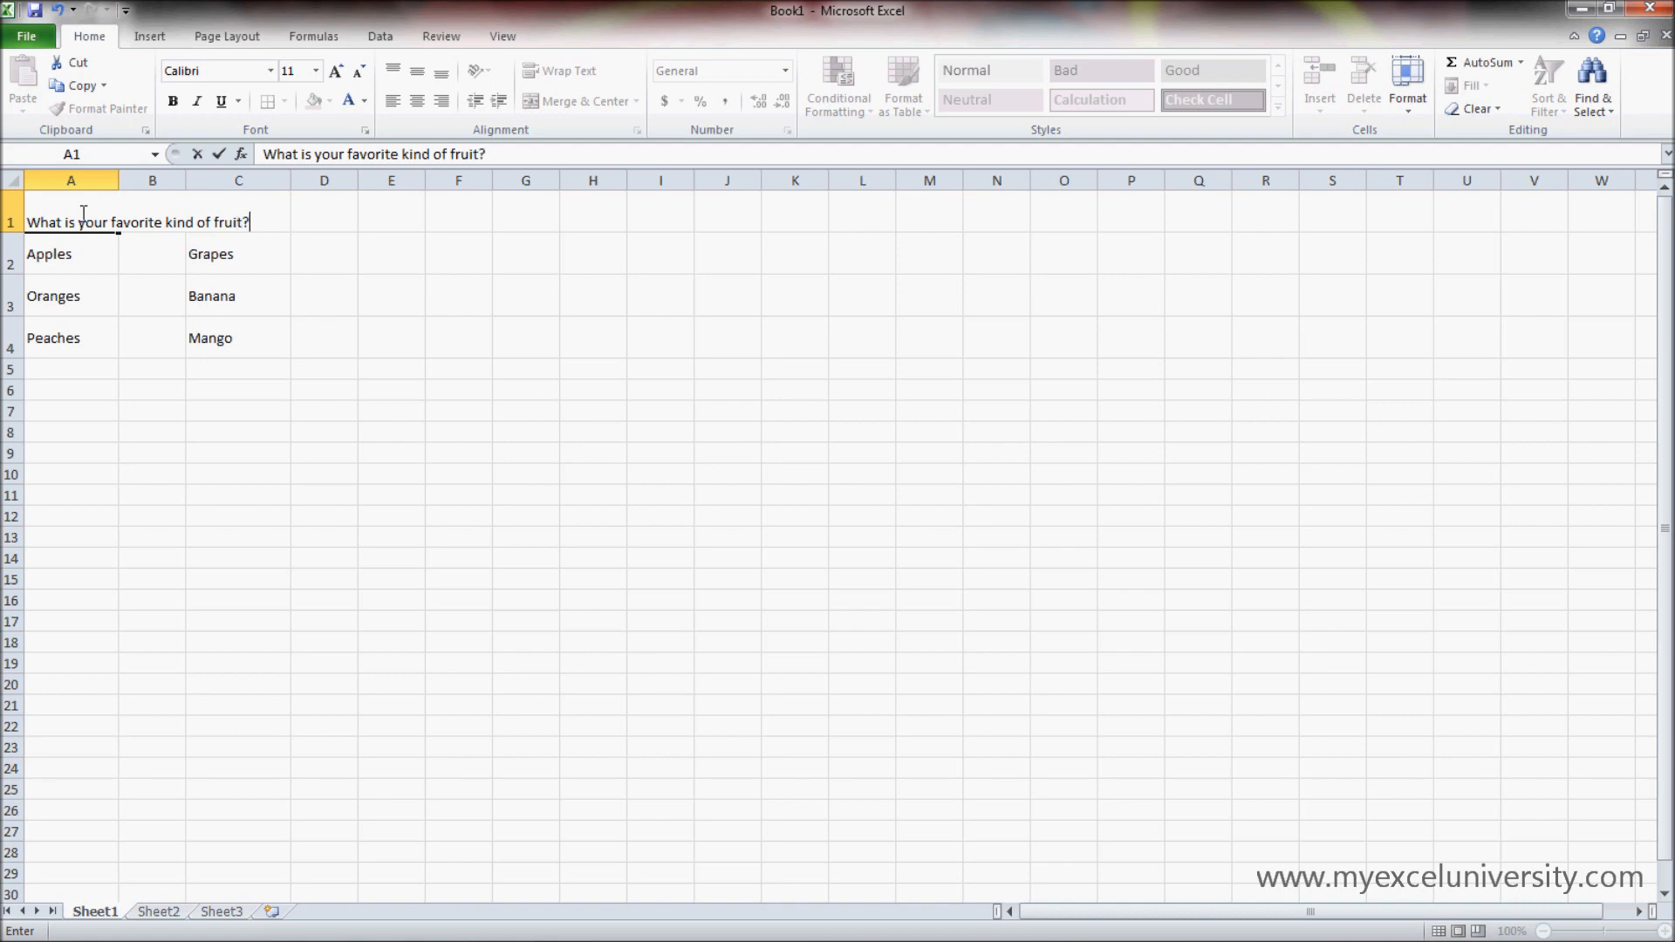
{"action": "left_click", "coordinate": [502, 495]}
- Wrap the text of the question in cell A1
{"action": "left_click", "coordinate": [84, 213]}
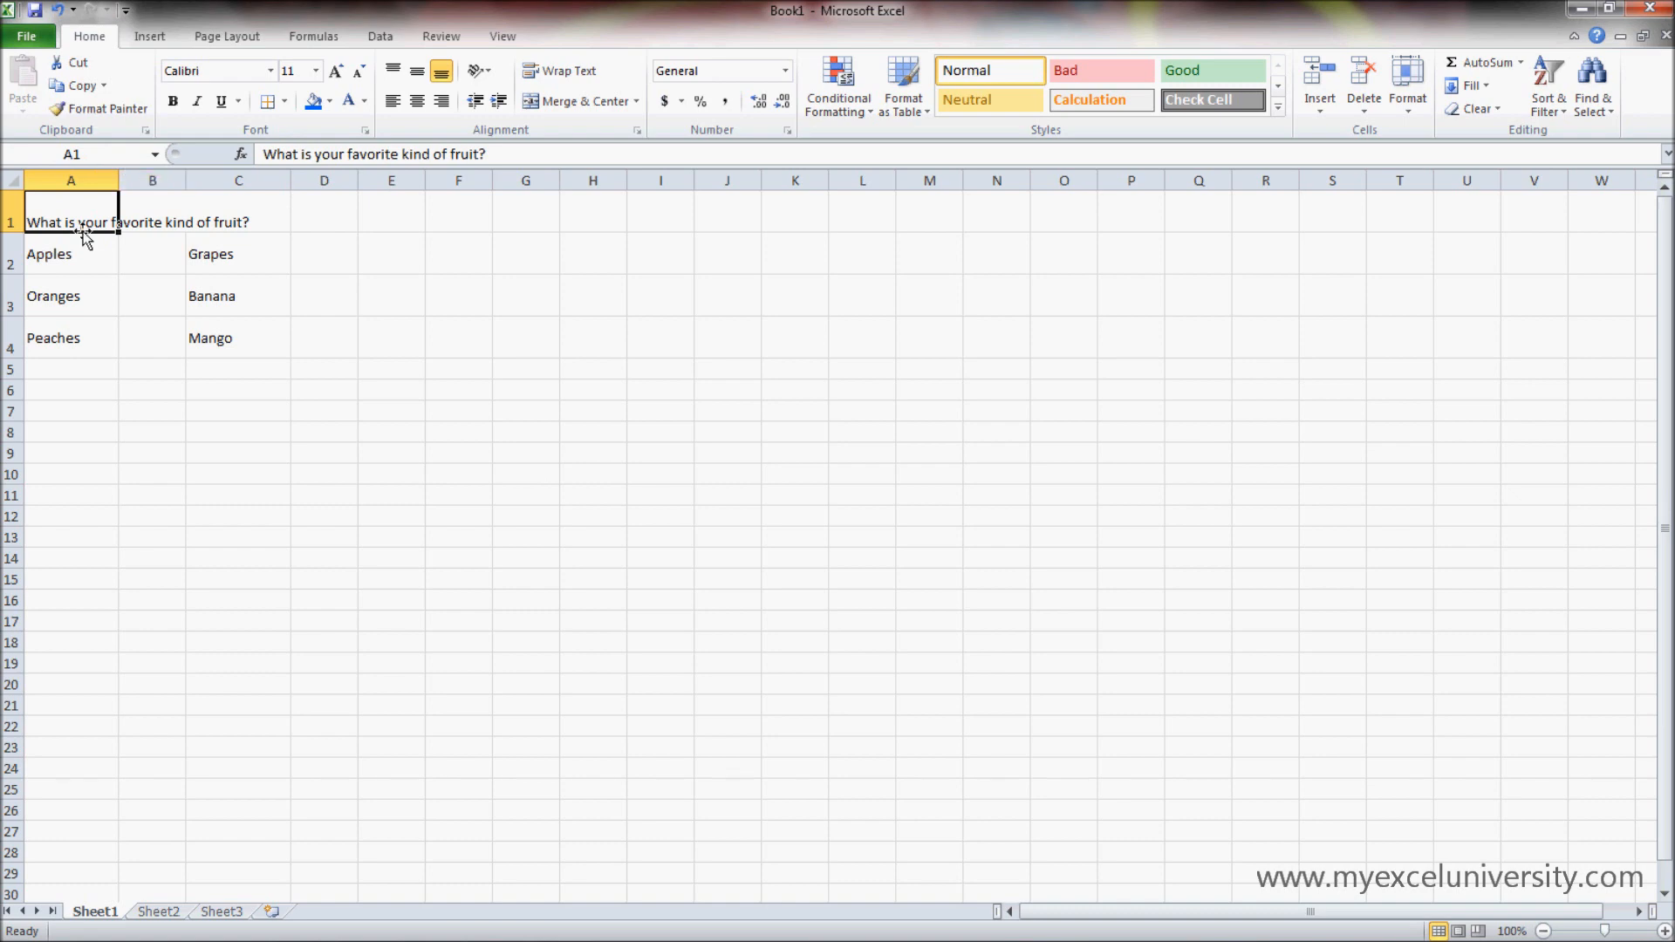
{"action": "left_click", "coordinate": [178, 430]}
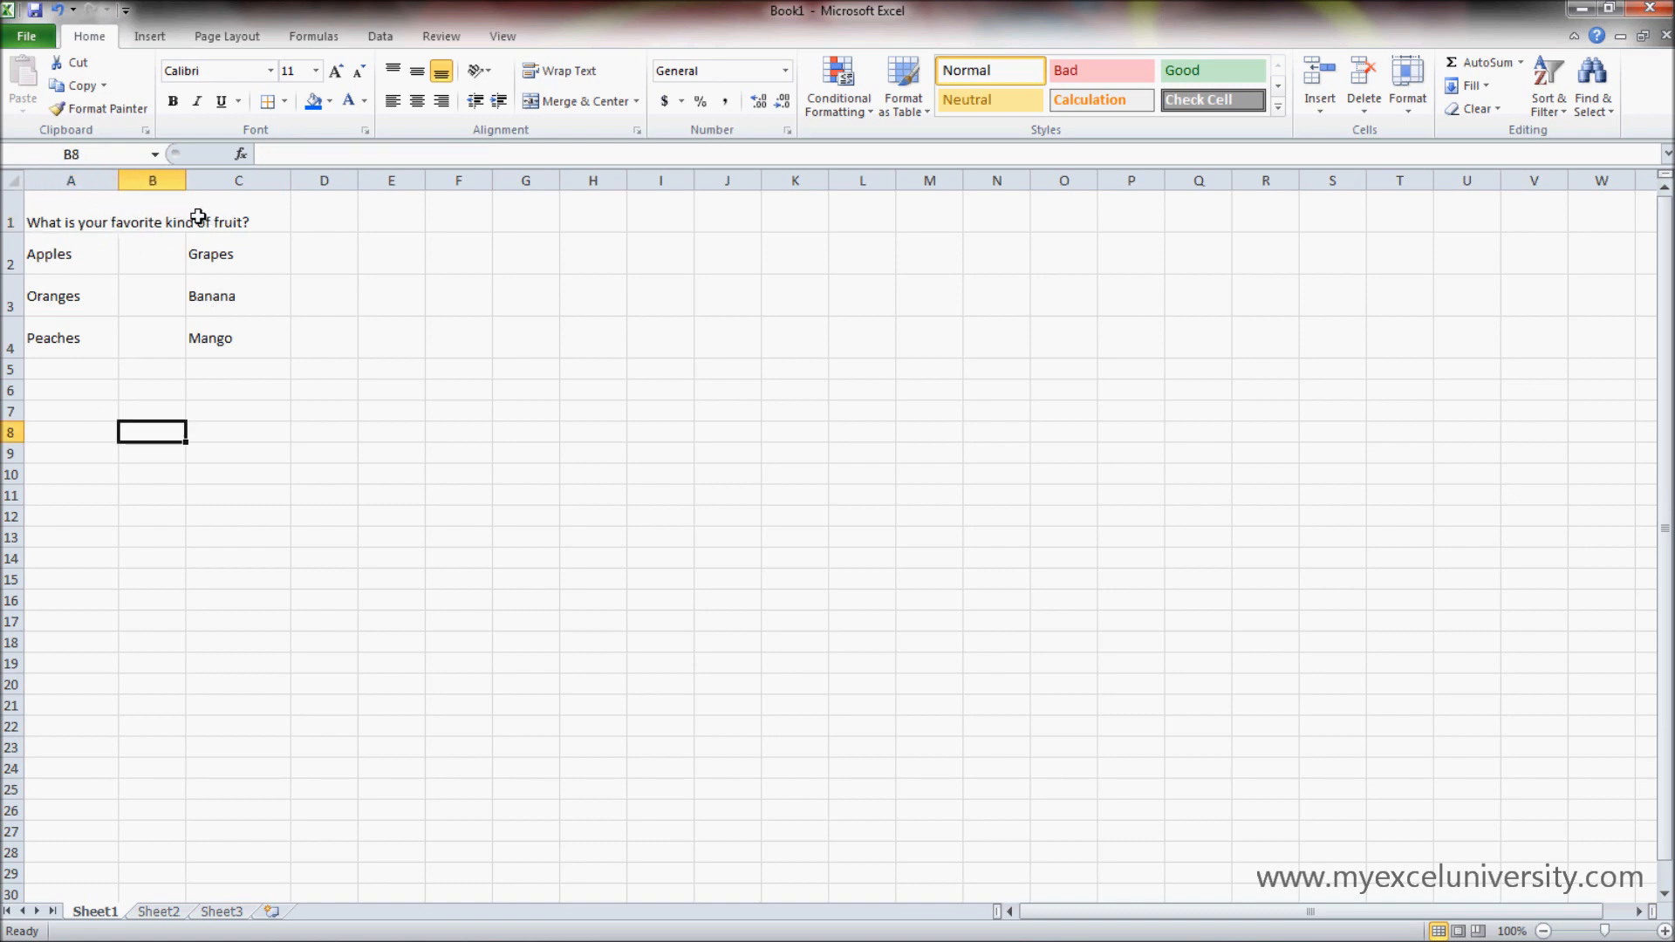
{"action": "left_click", "coordinate": [65, 206]}
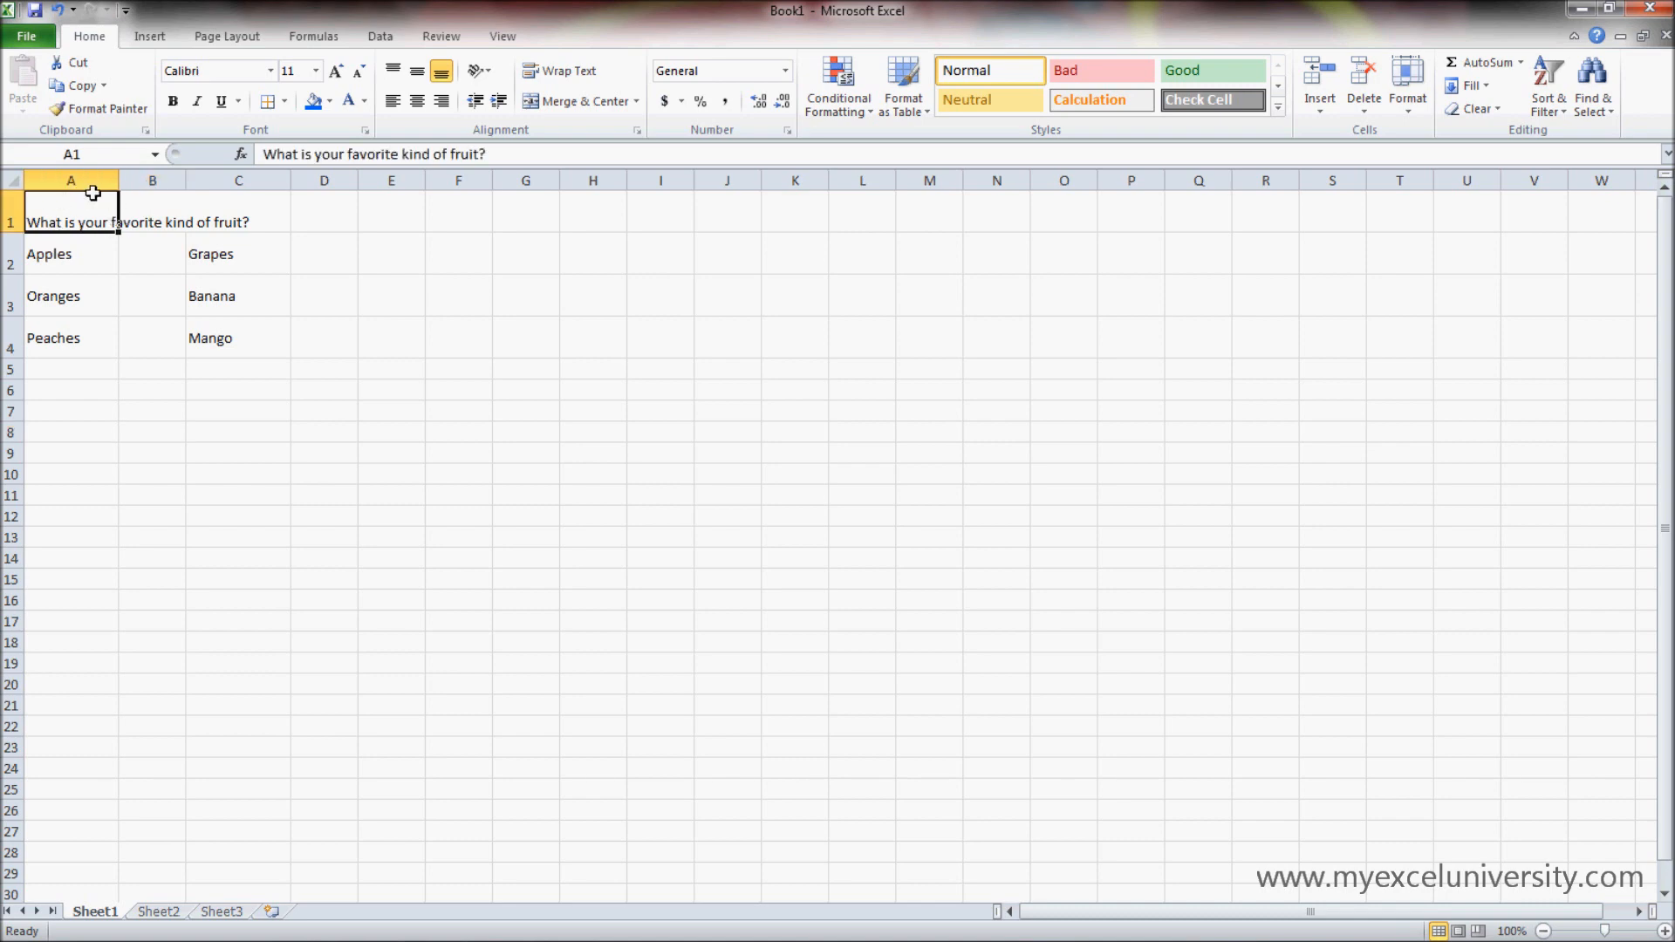
{"action": "left_click", "coordinate": [569, 73]}
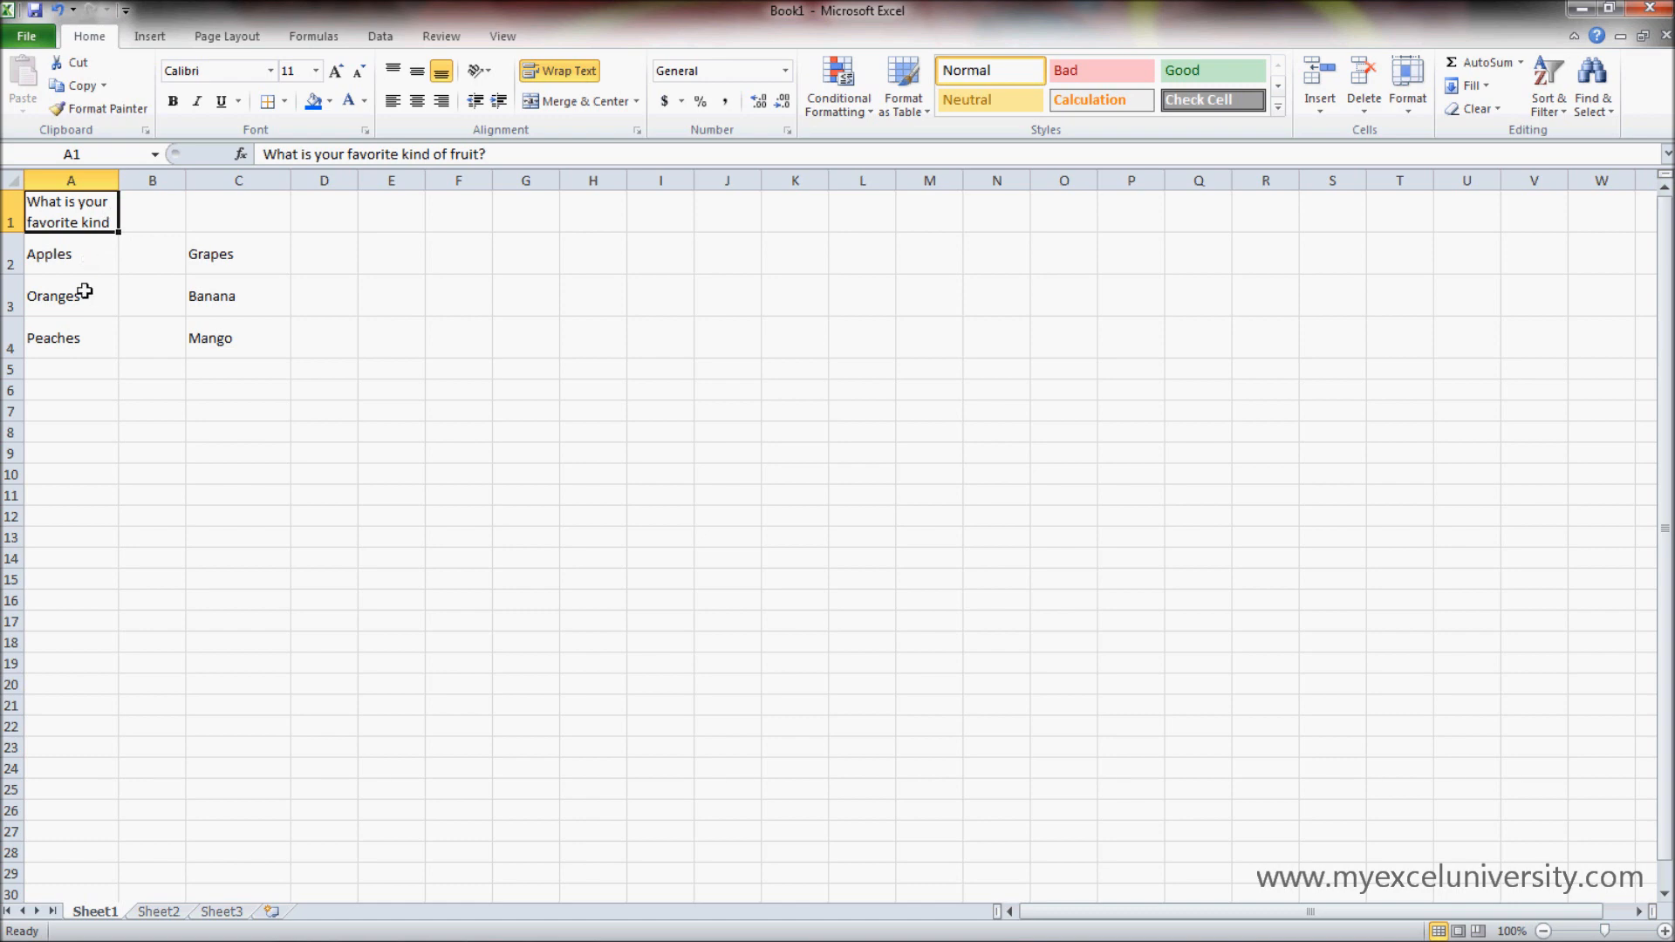
- Increase the height of row 1 so the wrapped question in A1 fits on three lines
{"action": "left_click", "coordinate": [129, 294]}
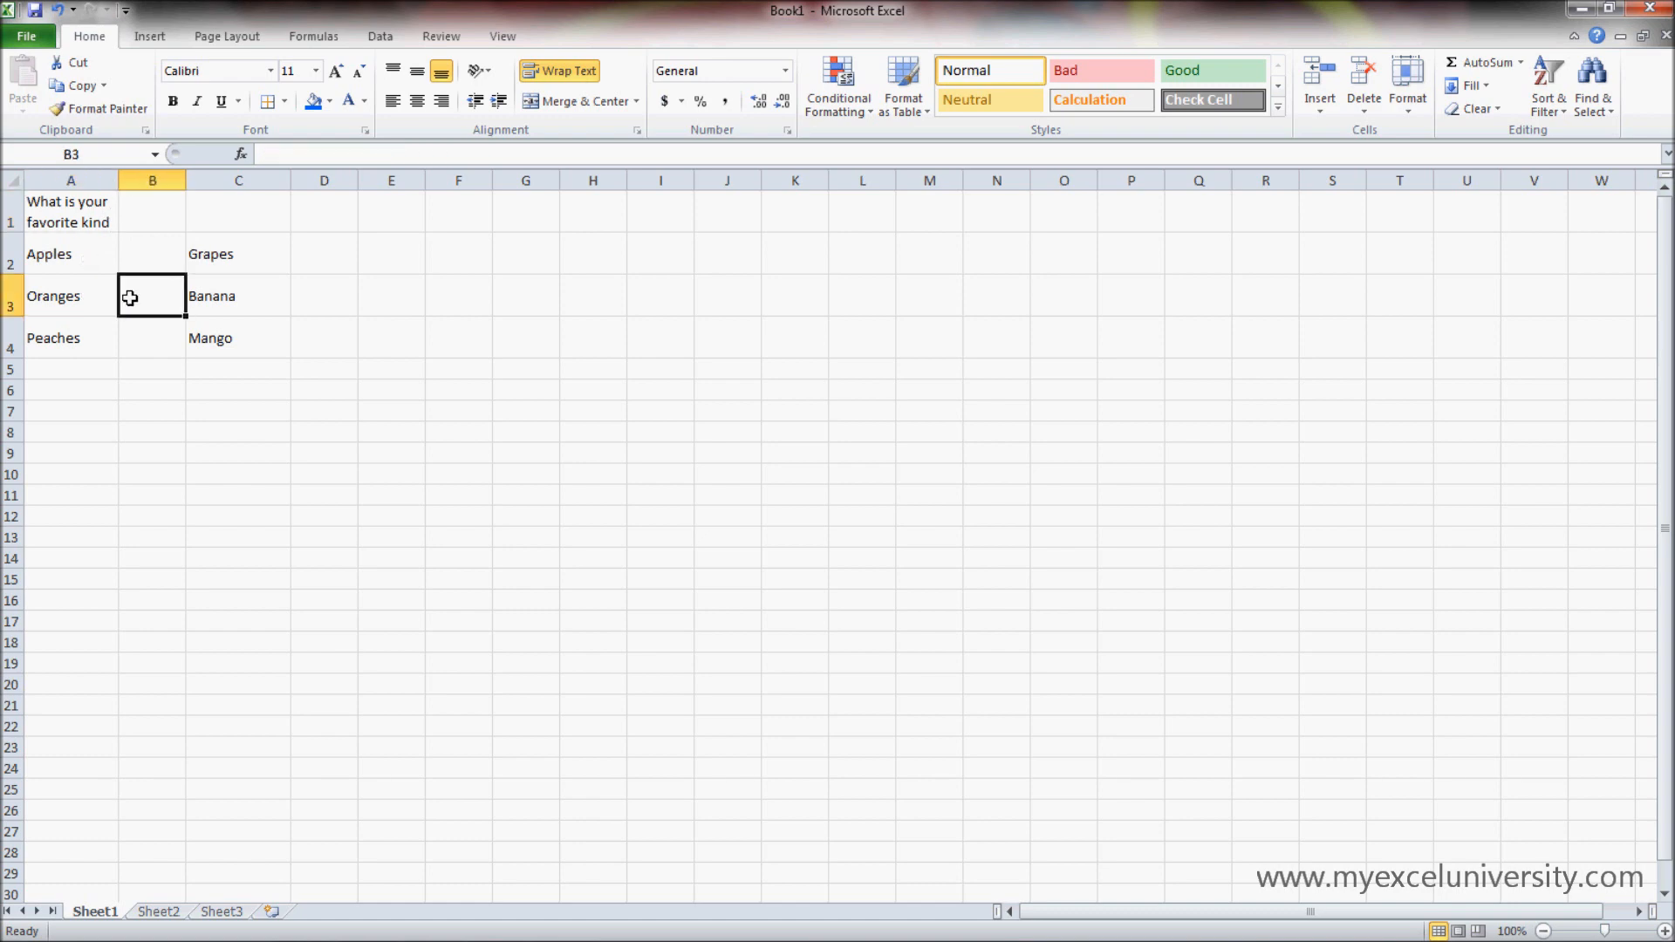
{"action": "left_click", "coordinate": [99, 222]}
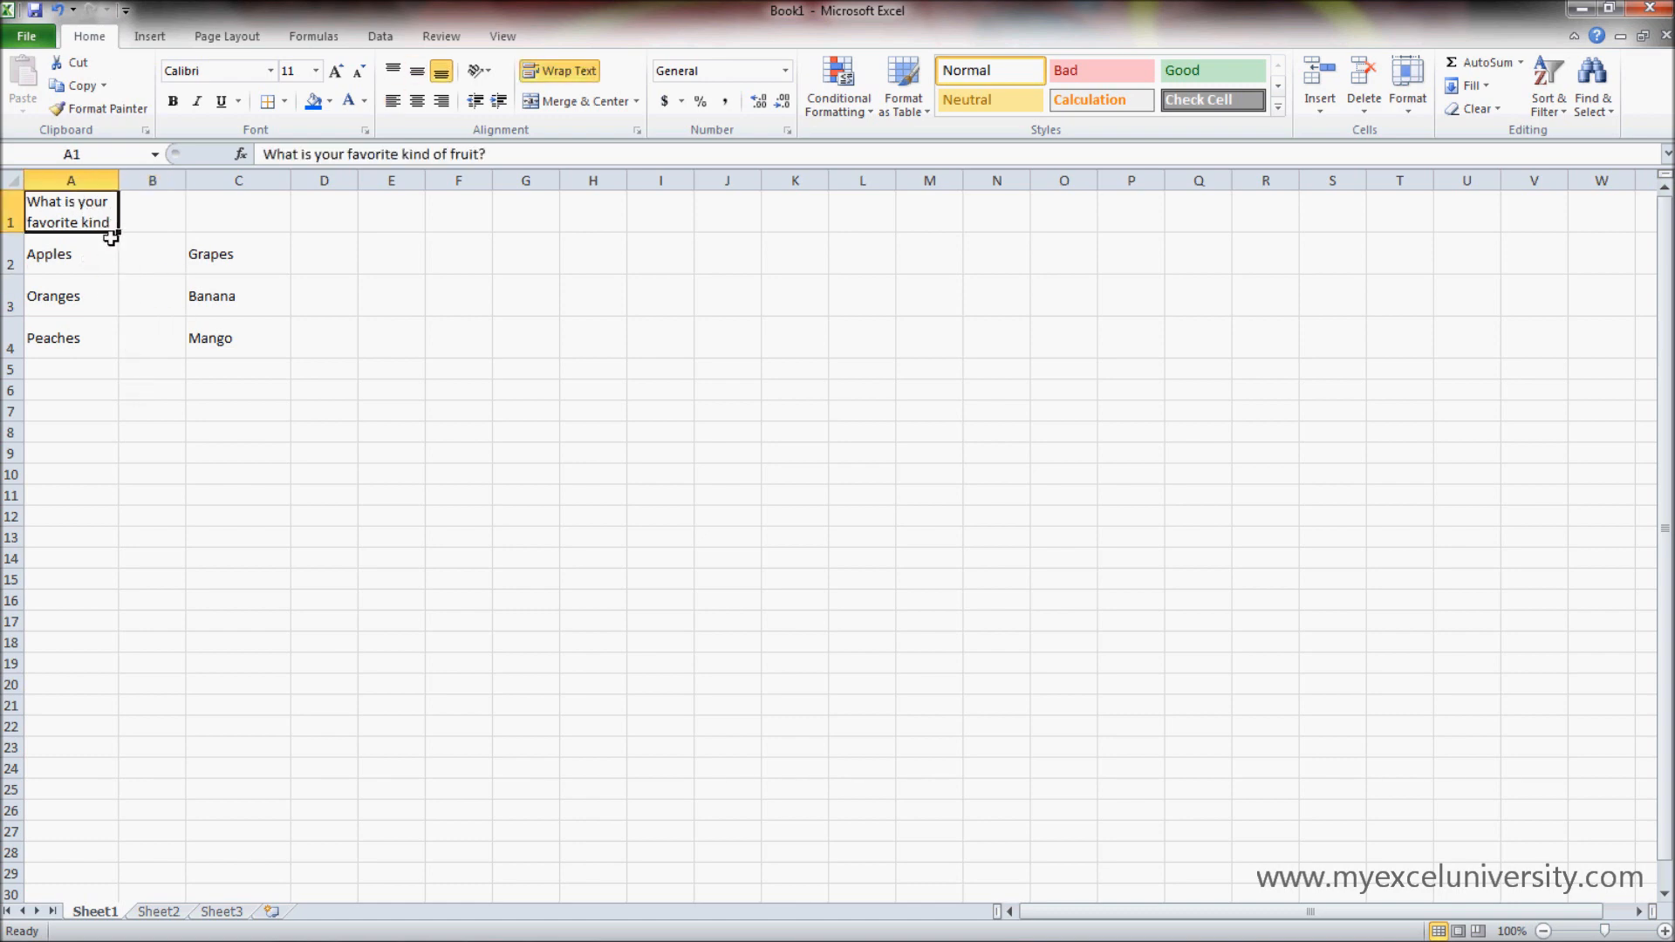
{"action": "mouse_move", "coordinate": [9, 232]}
{"action": "left_mouse_down"}
{"action": "mouse_move", "coordinate": [10, 291]}
{"action": "mouse_move", "coordinate": [9, 258]}
{"action": "left_mouse_up"}
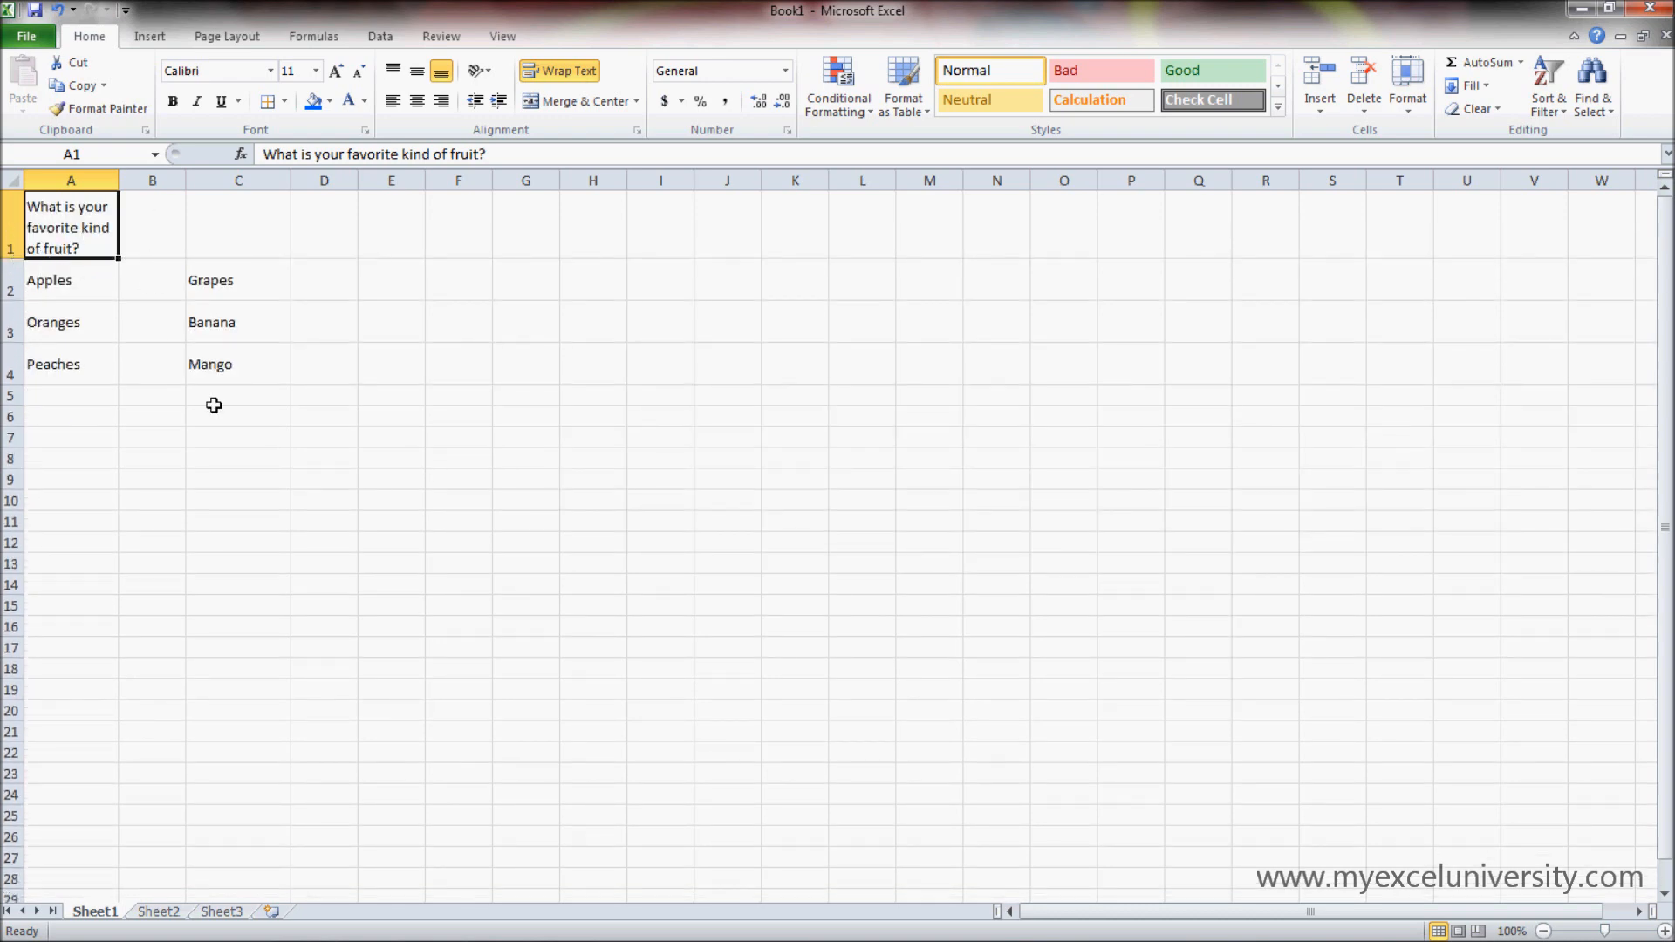
{"action": "left_click", "coordinate": [247, 457]}
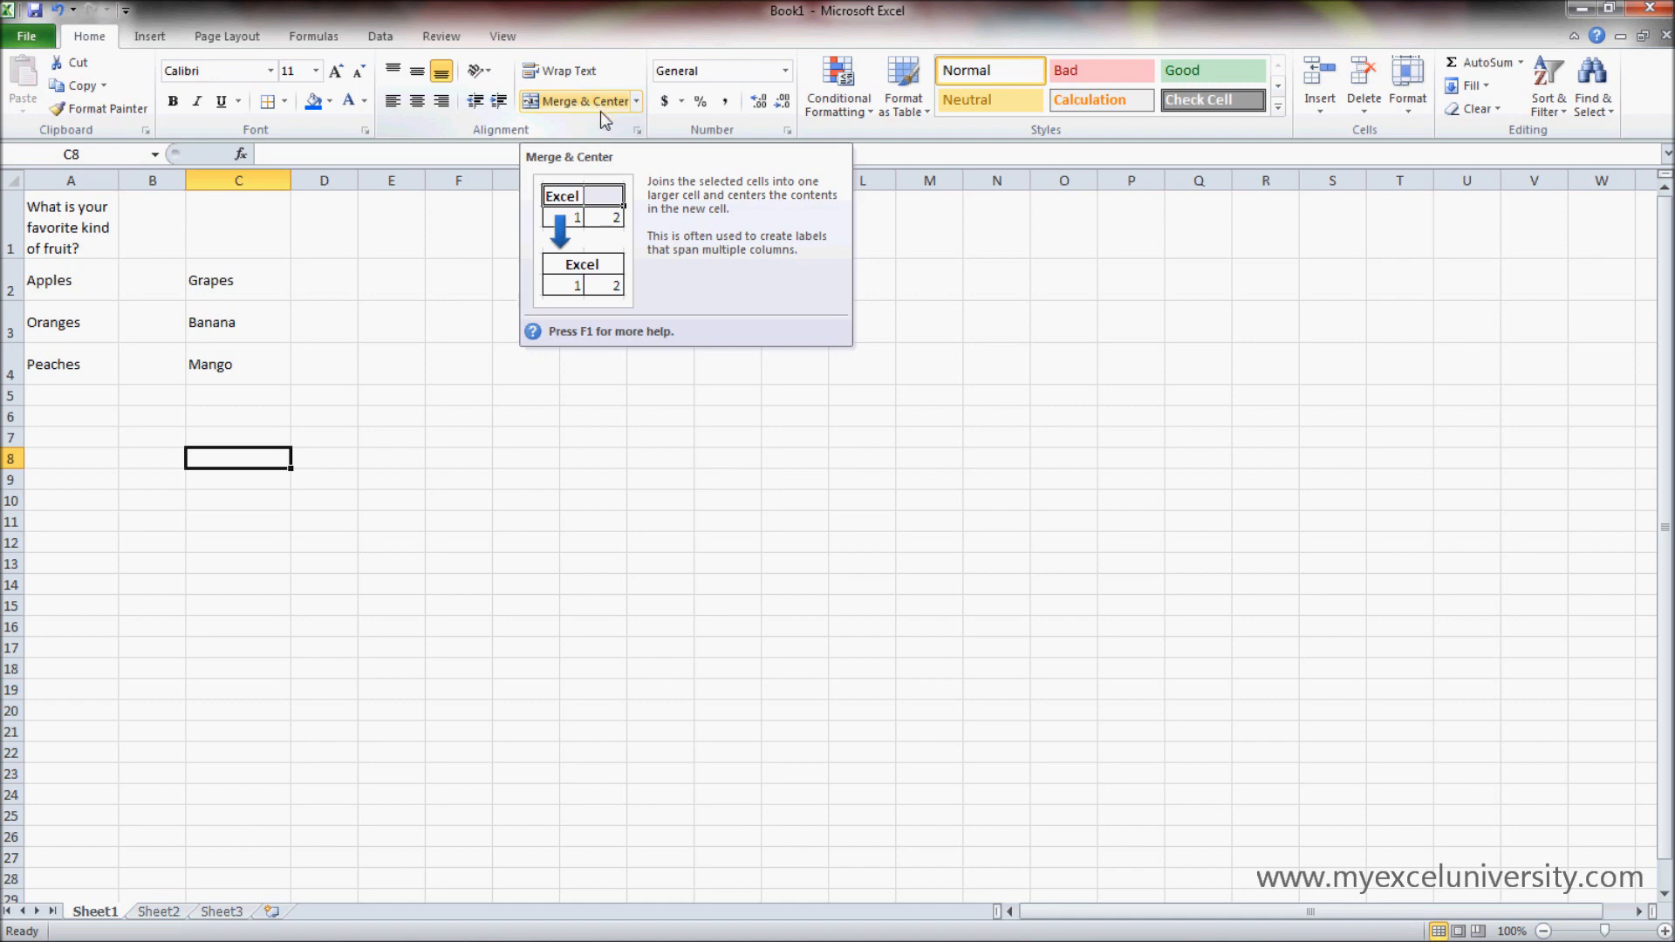
{"action": "left_click", "coordinate": [636, 108]}
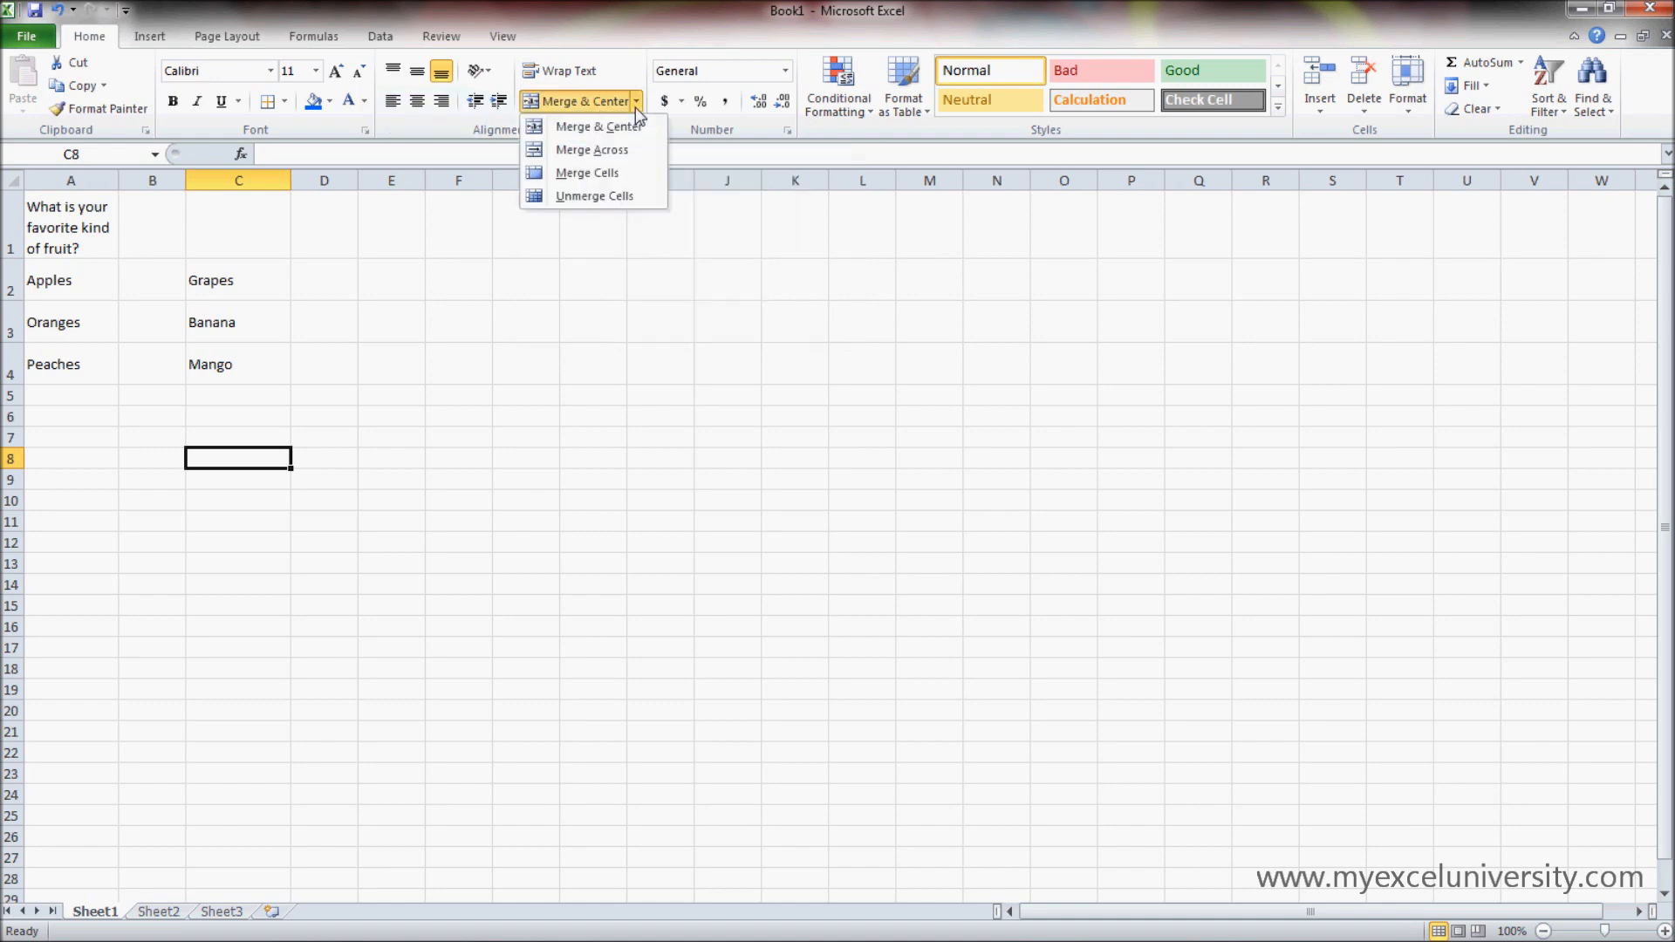
{"action": "left_click", "coordinate": [273, 317]}
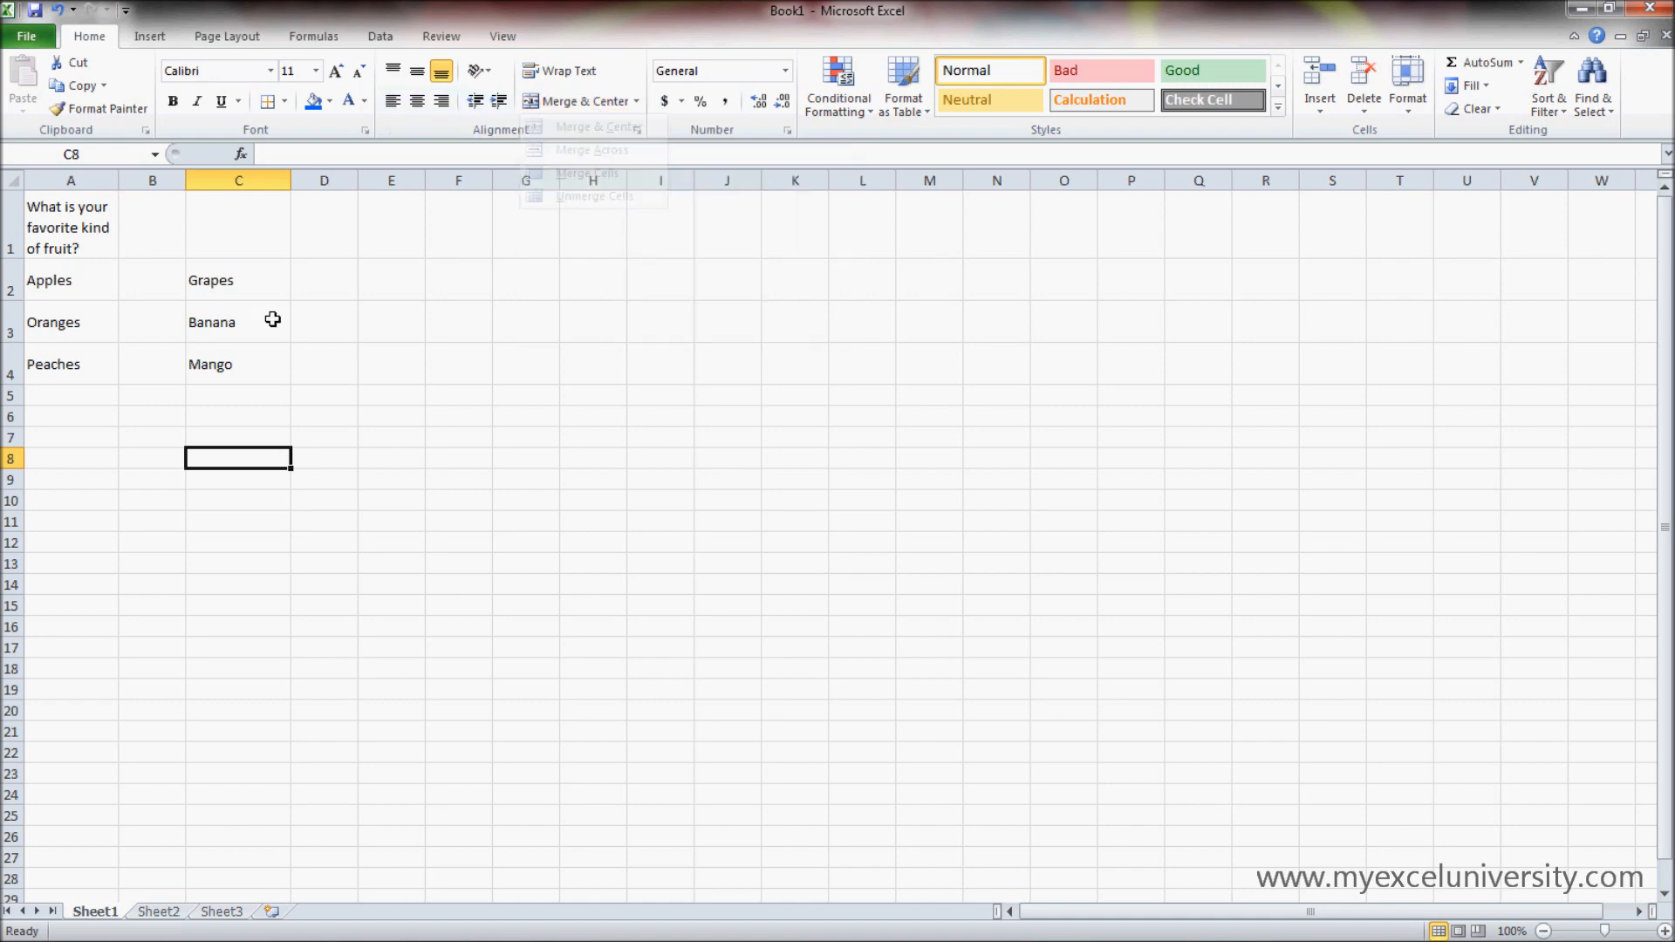
{"action": "left_click", "coordinate": [254, 207]}
{"action": "left_click", "coordinate": [236, 286]}
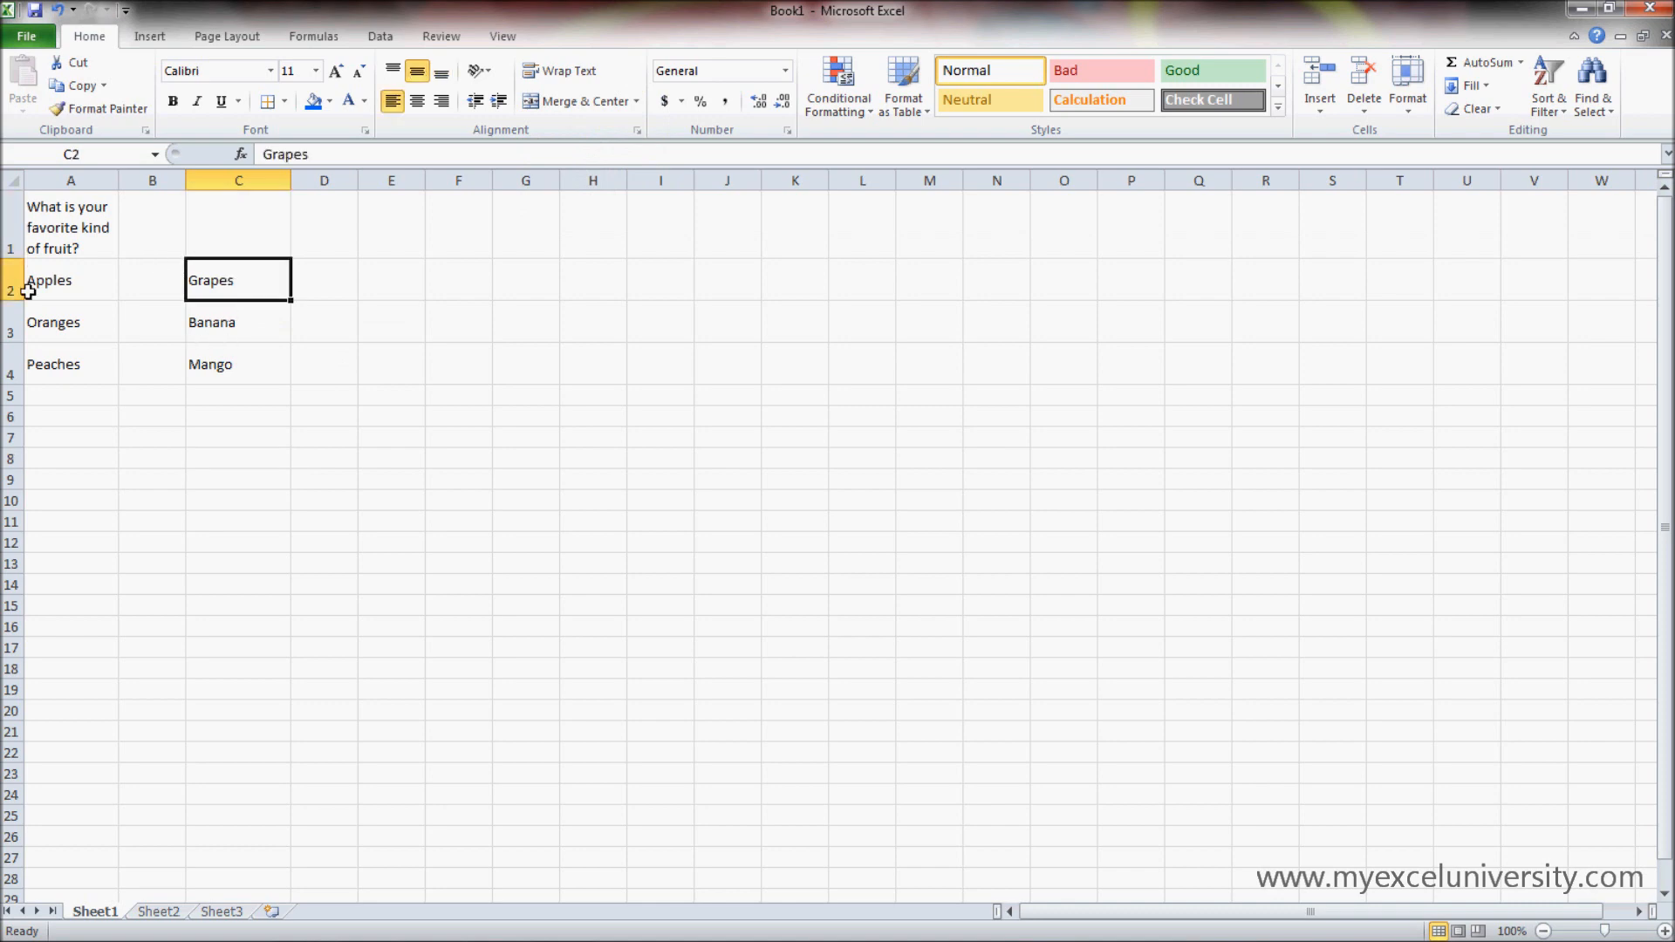
{"action": "left_click", "coordinate": [143, 231]}
{"action": "left_click_drag", "start_coordinate": [143, 230], "coordinate": [239, 243]}
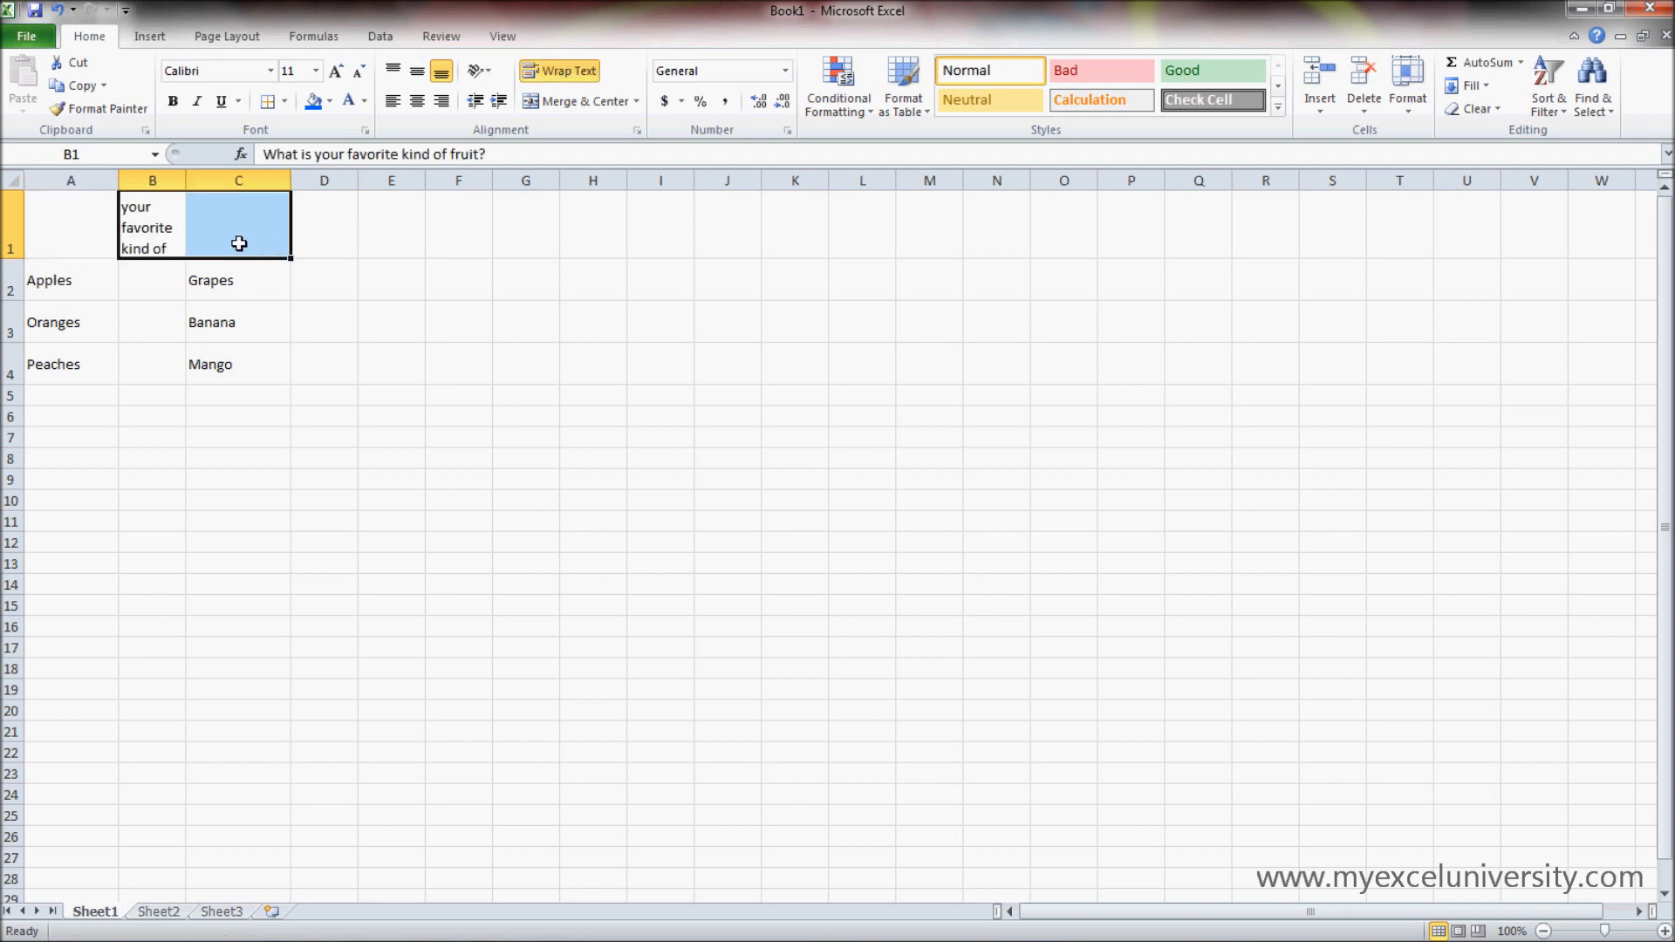
{"action": "key", "text": "ctrl+z"}
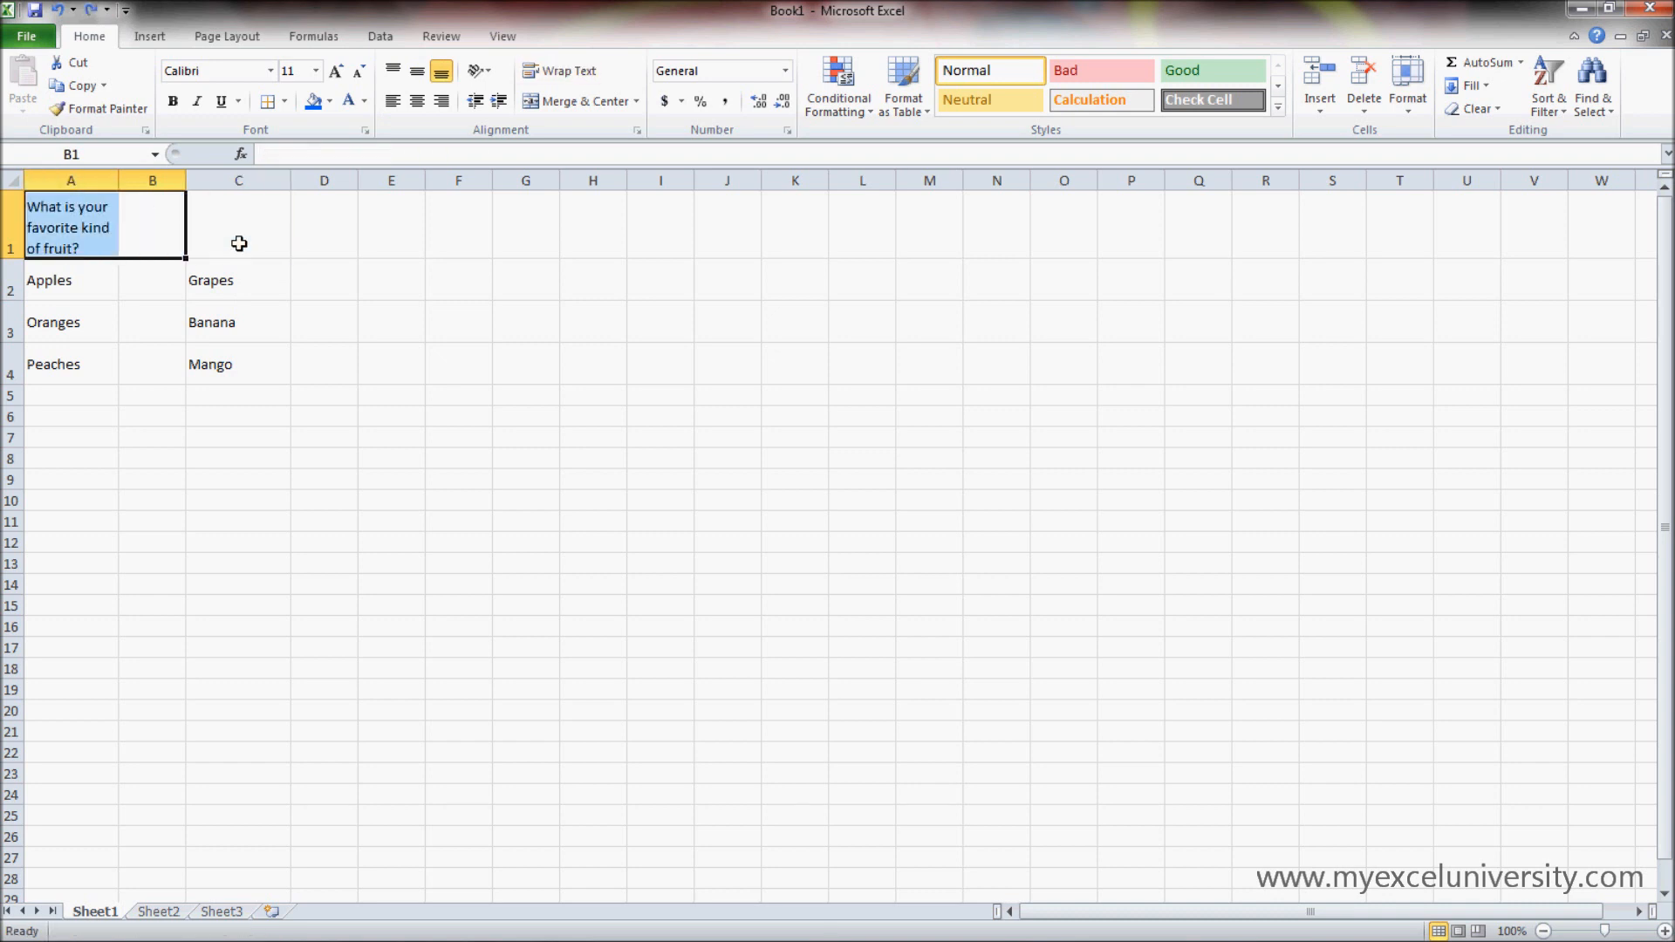
{"action": "left_click", "coordinate": [314, 292]}
- Merge and center the question across cells A1:C1
{"action": "left_click_drag", "start_coordinate": [226, 229], "coordinate": [38, 224]}
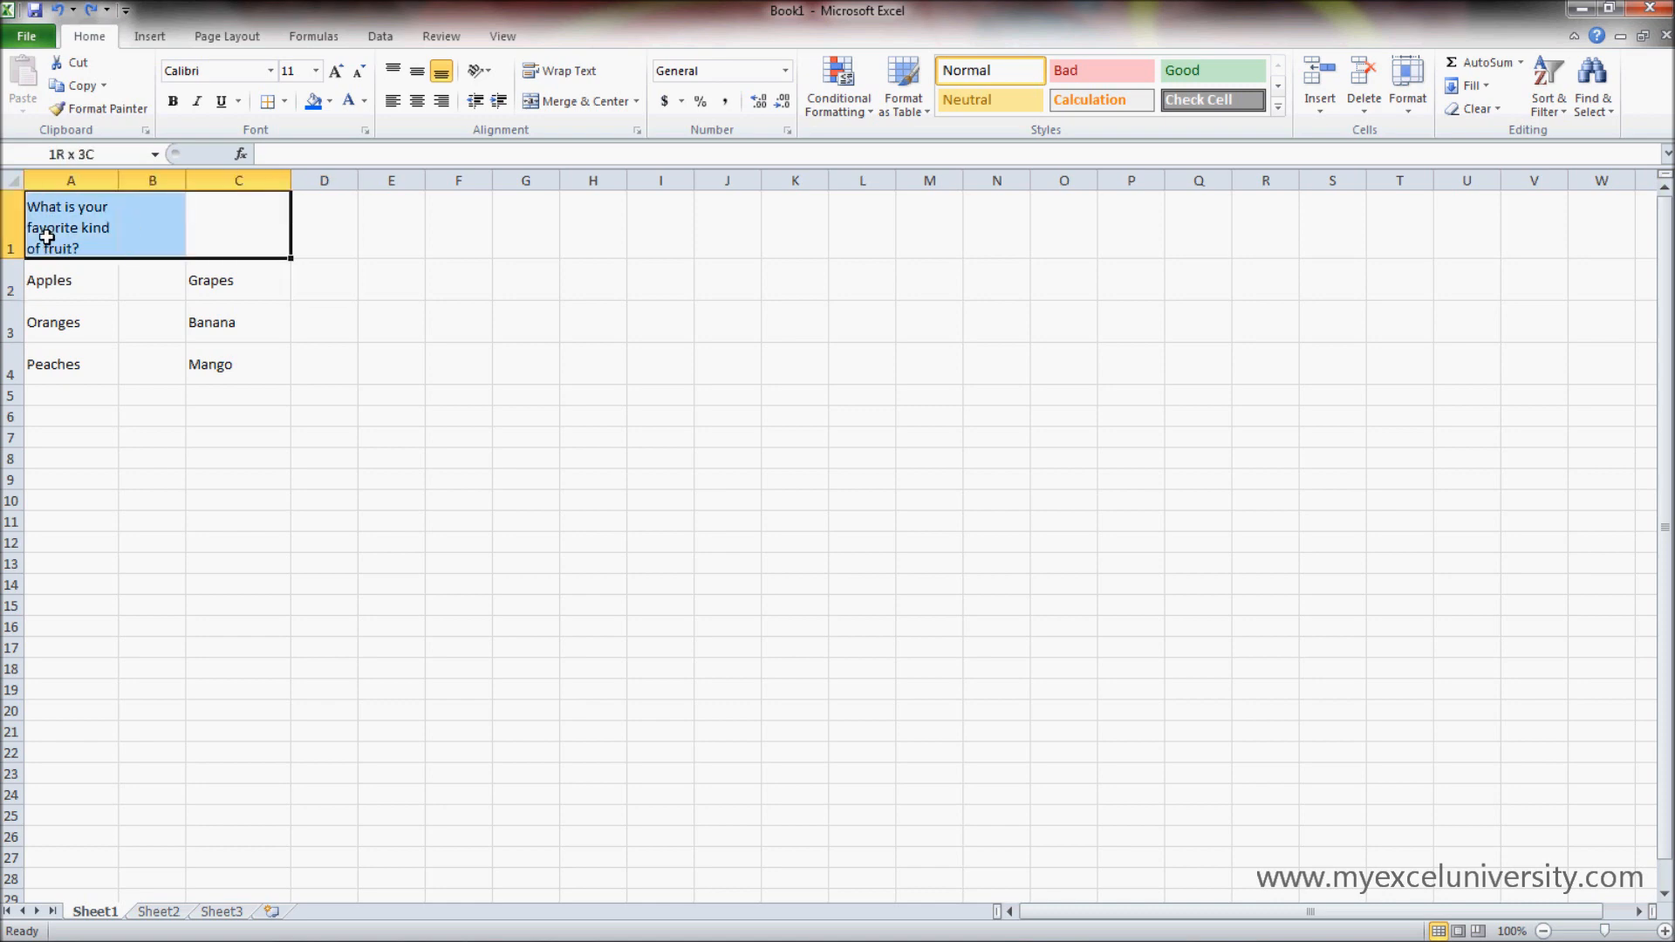
{"action": "left_click", "coordinate": [638, 101]}
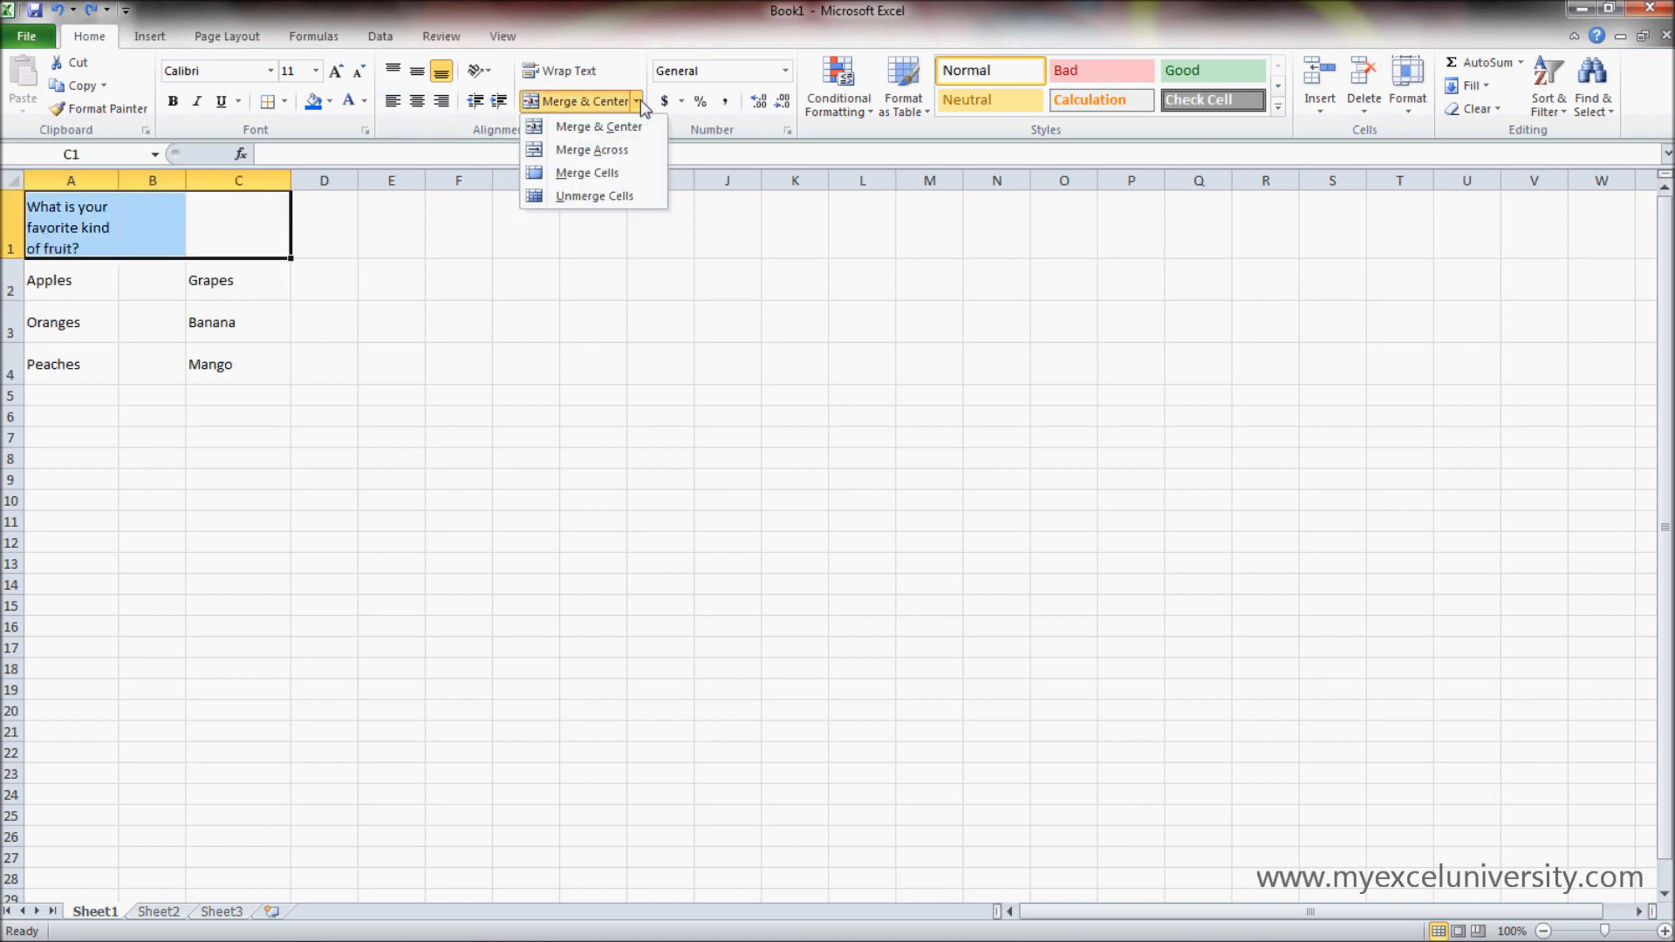
{"action": "left_click", "coordinate": [636, 129]}
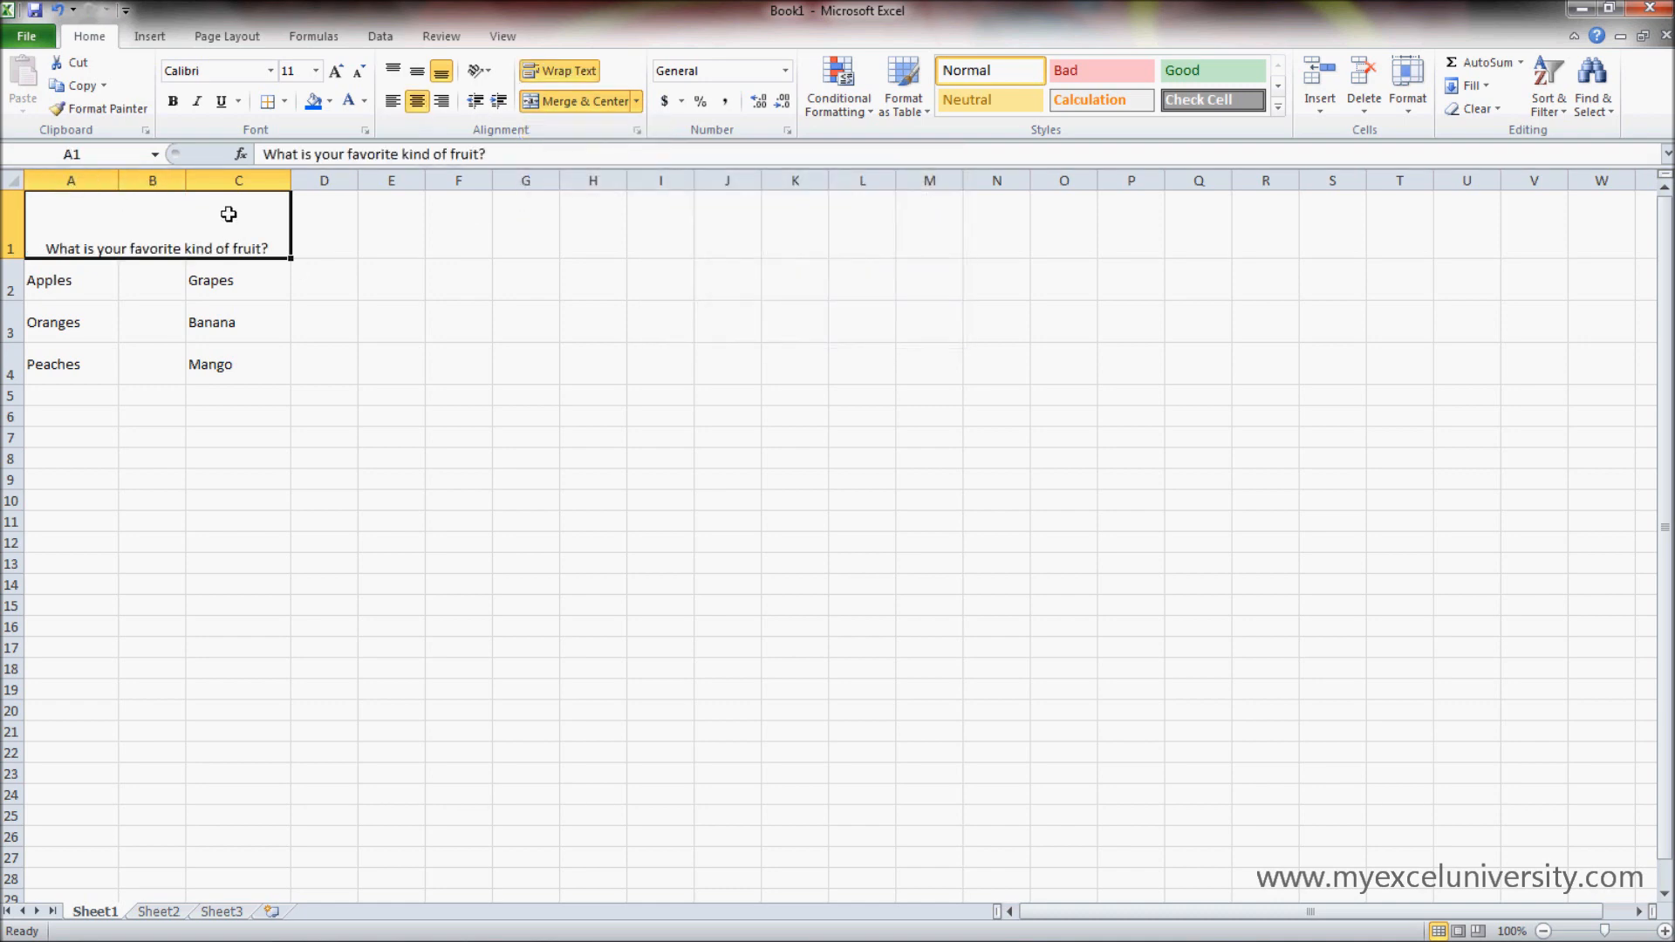
{"action": "left_click", "coordinate": [319, 457]}
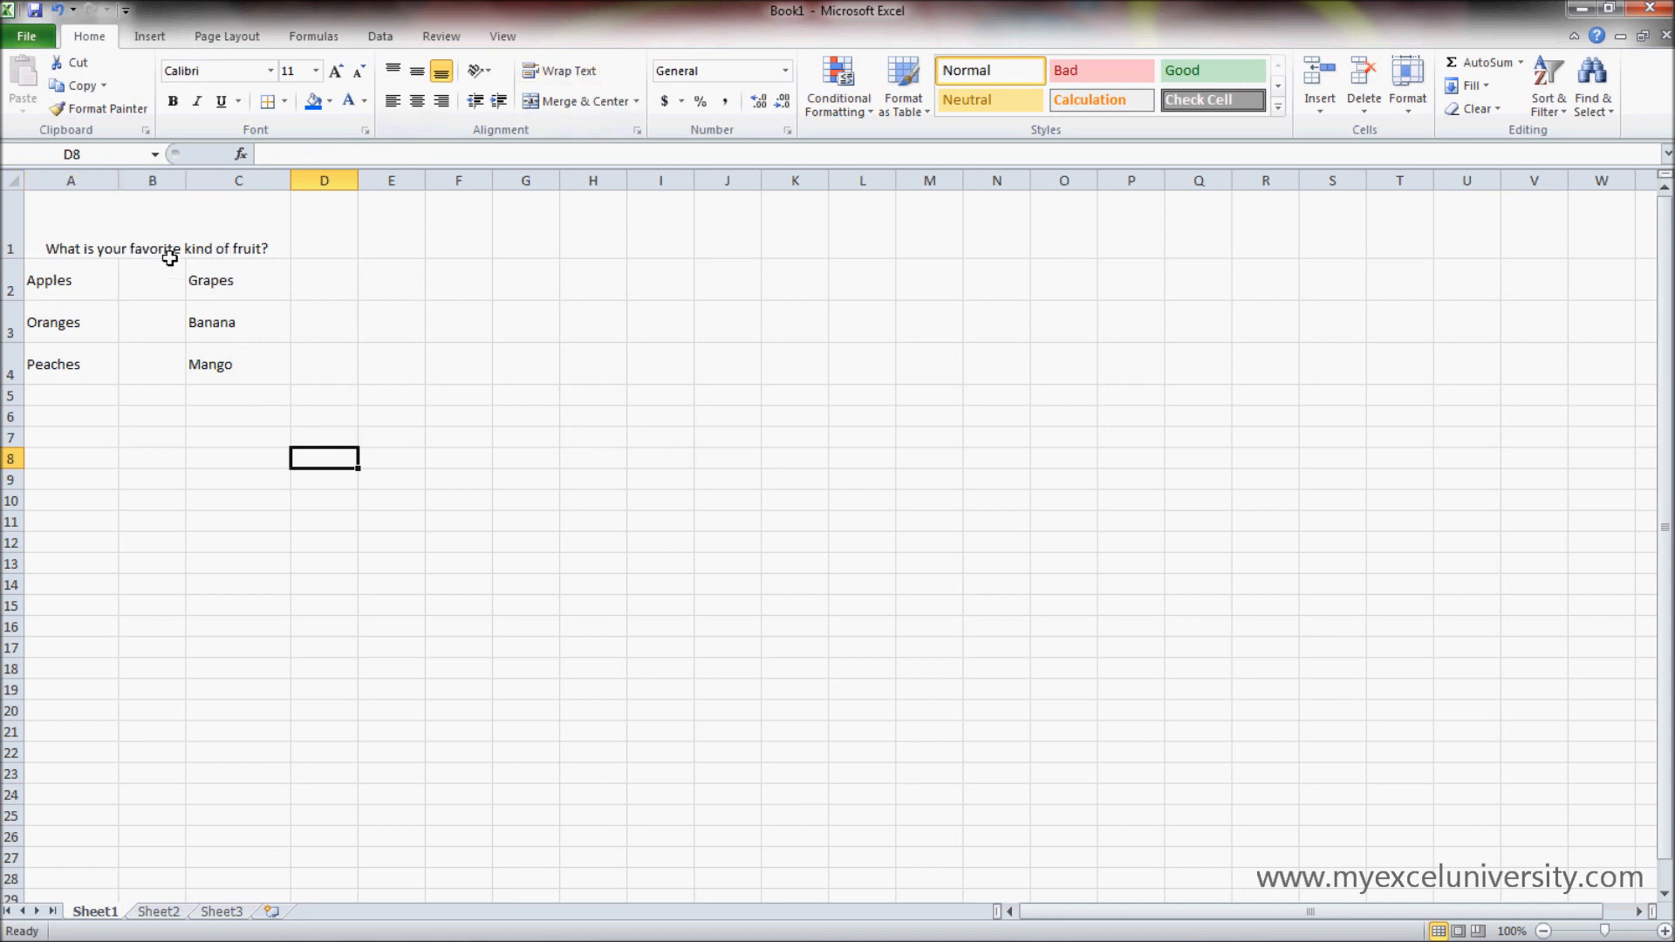
- Middle-align the question vertically in the merged cell of row 1
{"action": "left_click", "coordinate": [139, 224]}
{"action": "left_click", "coordinate": [417, 70]}
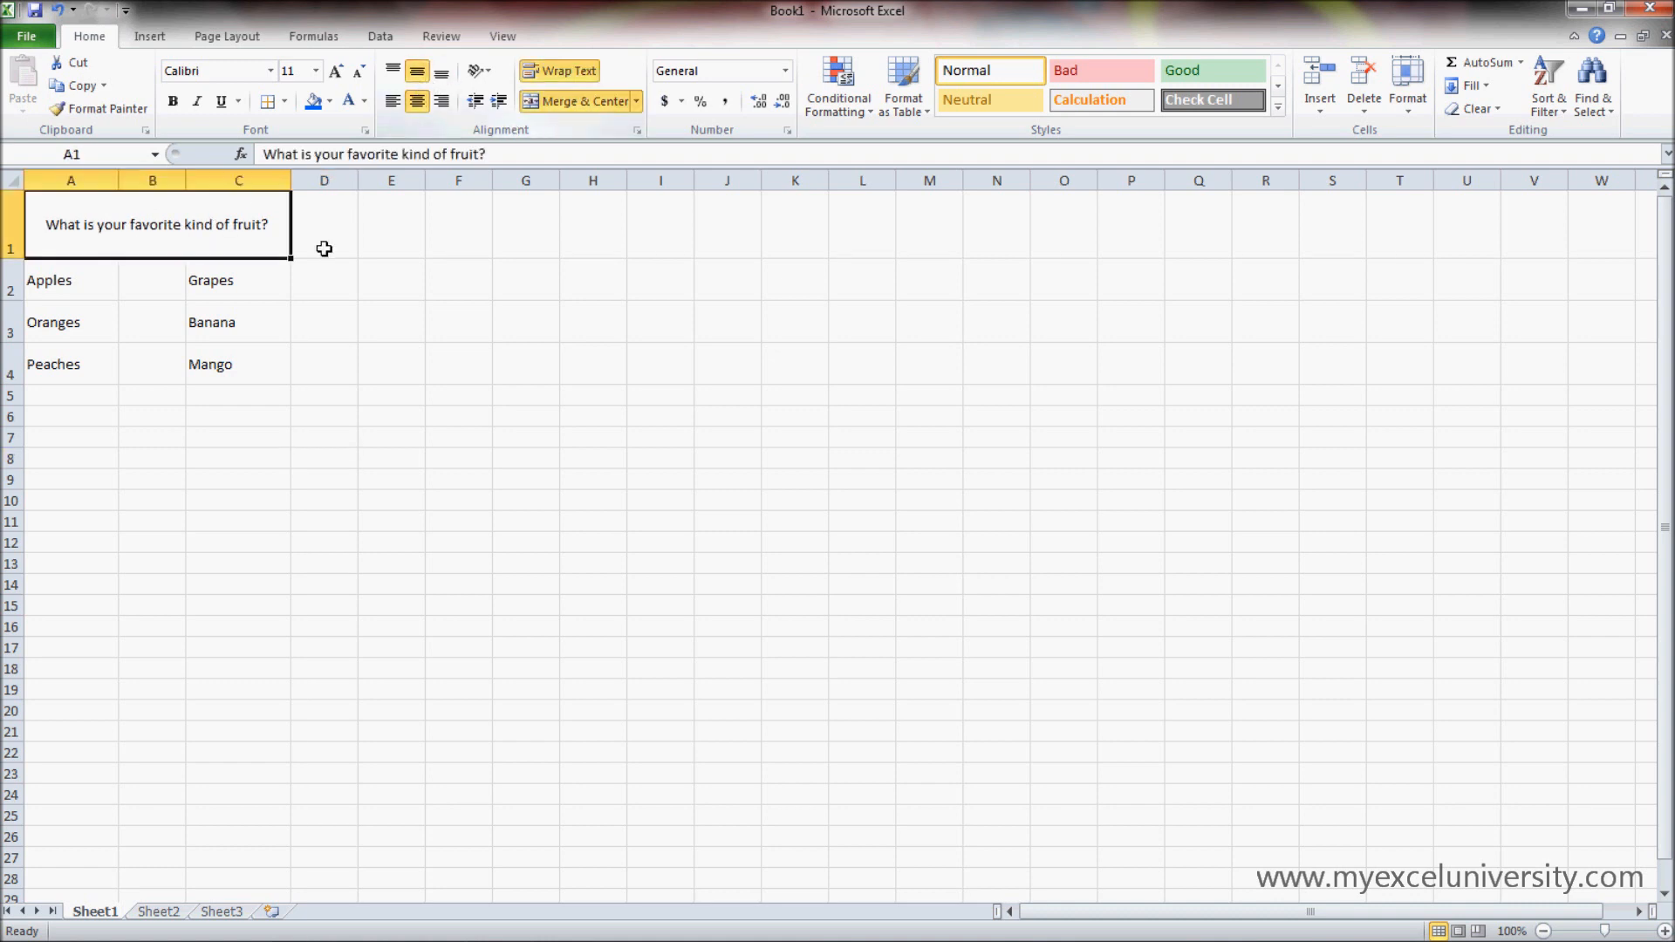
{"action": "left_click", "coordinate": [420, 432]}
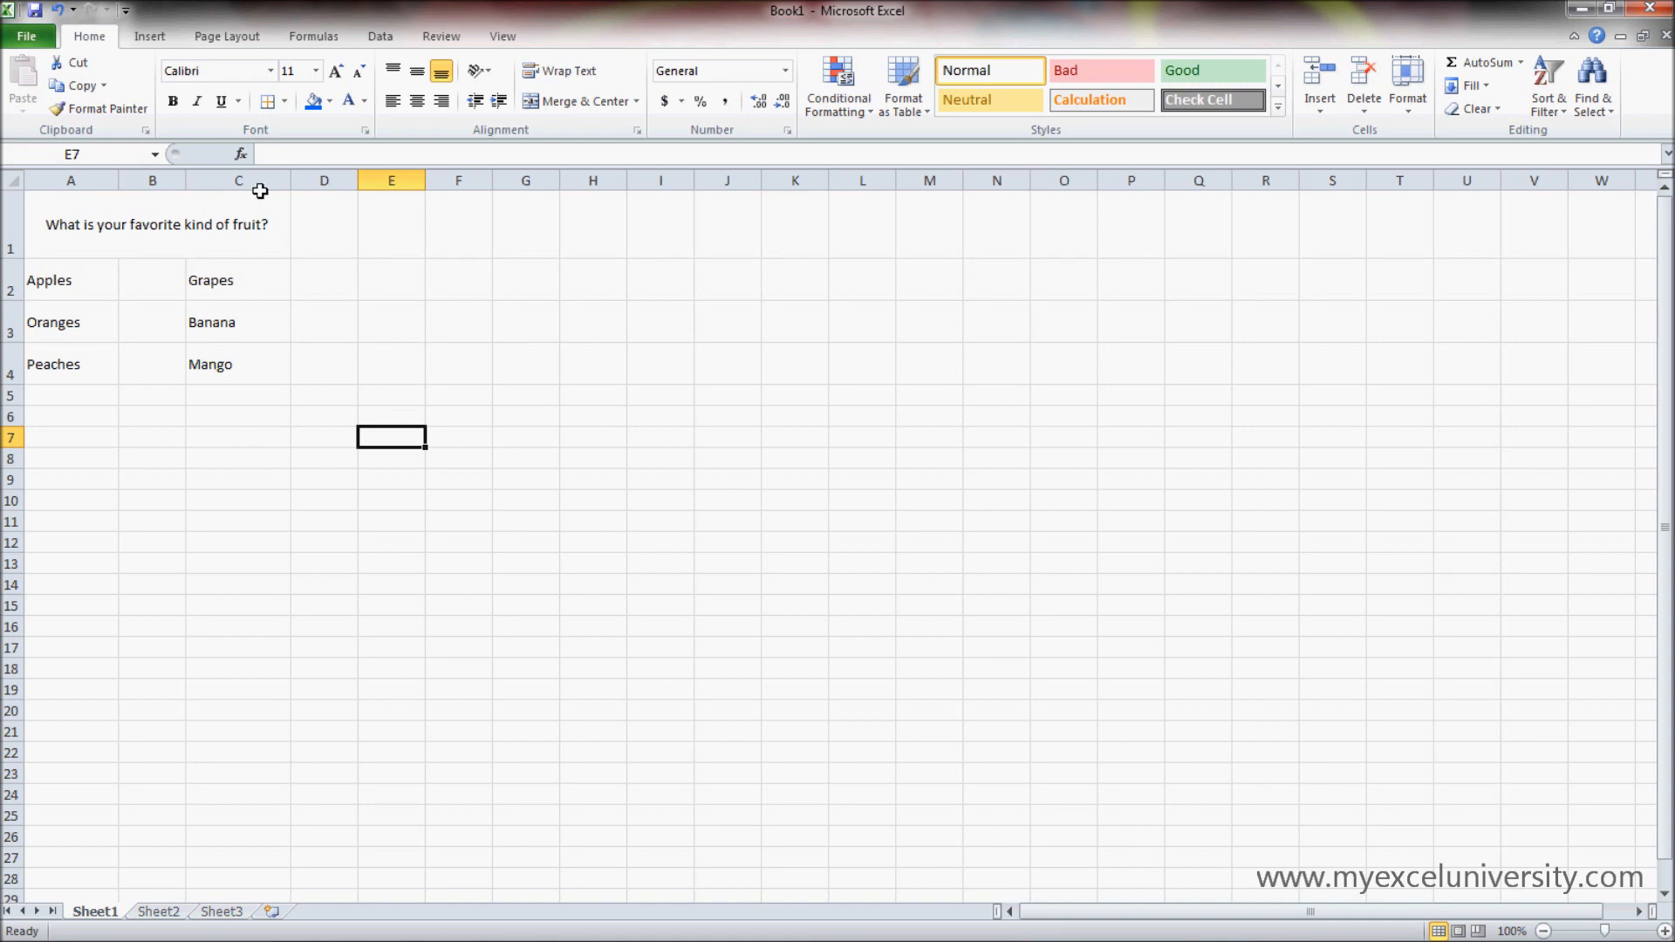
- Unmerge the question's cell in row 1, with the selection extended to A1:D1
{"action": "left_click", "coordinate": [252, 220]}
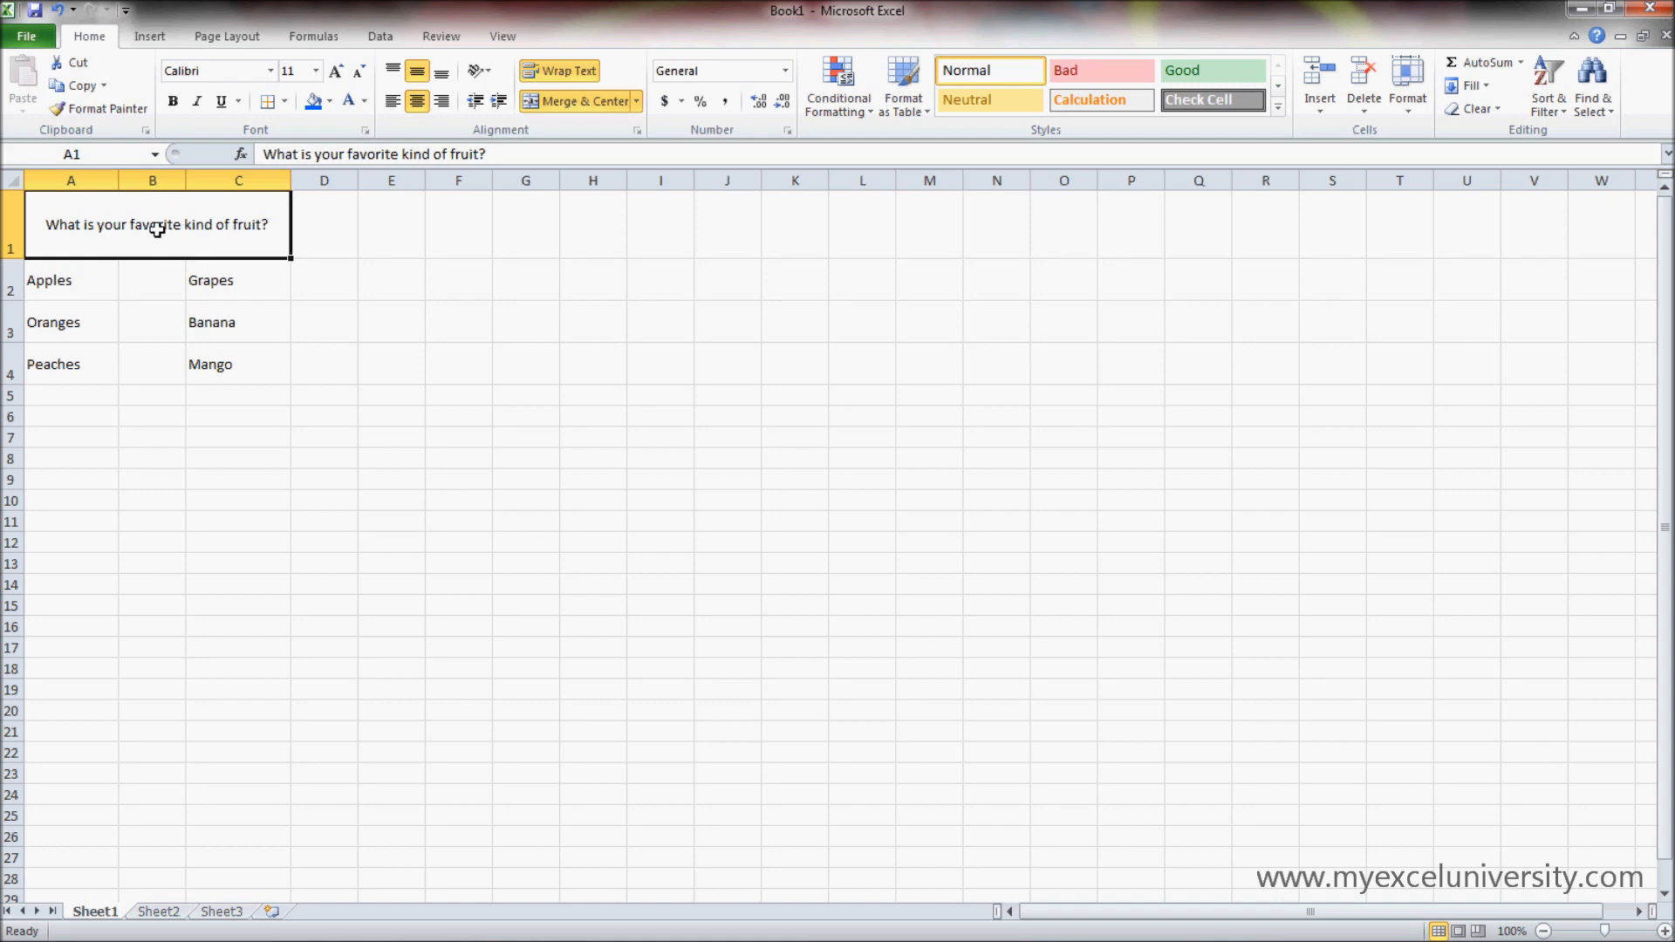
{"action": "left_click", "coordinate": [401, 572]}
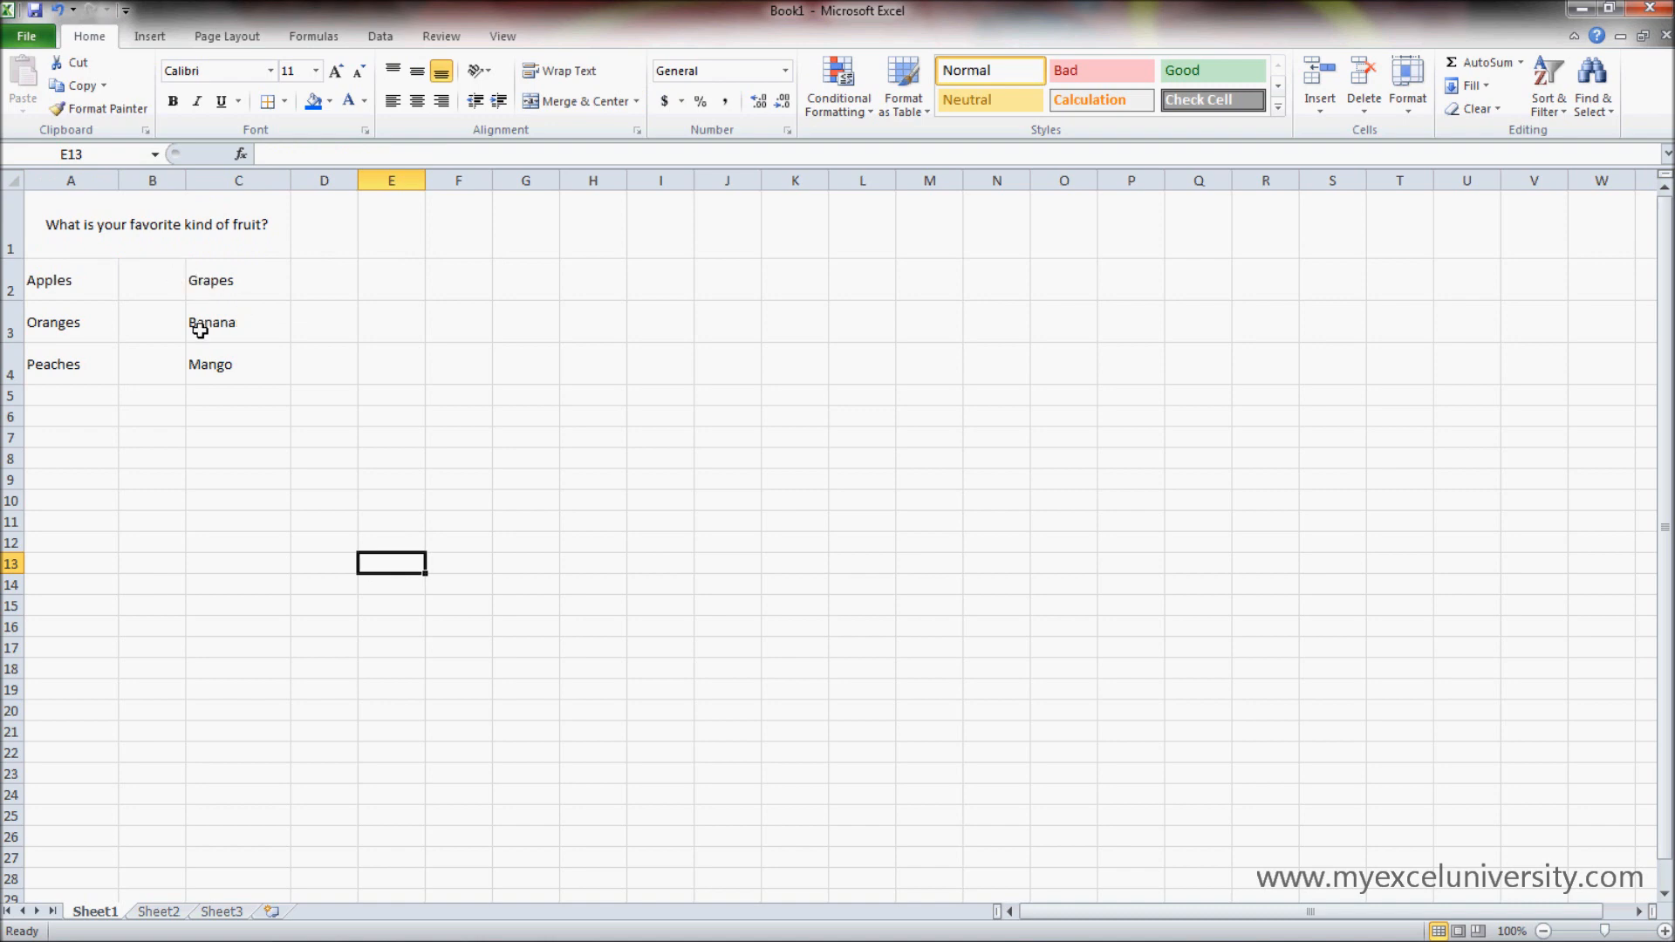
{"action": "left_click_drag", "start_coordinate": [339, 218], "coordinate": [181, 210]}
{"action": "left_click", "coordinate": [582, 101]}
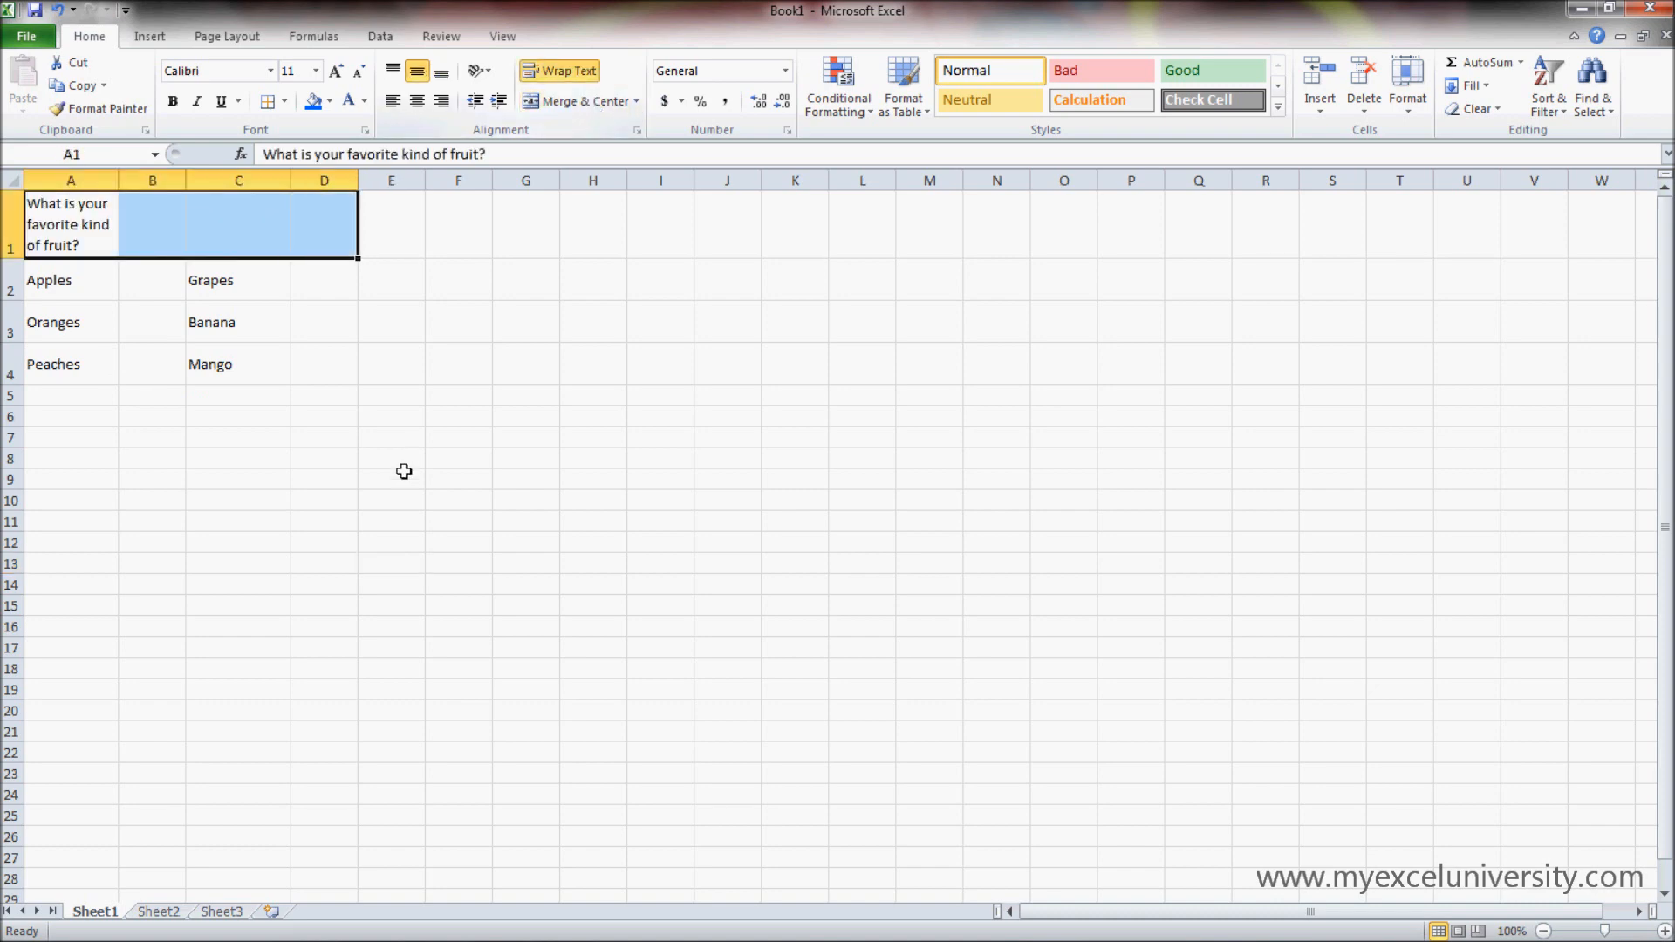
- Merge and center the question across cells A1:D1
{"action": "left_click", "coordinate": [404, 475]}
{"action": "left_click_drag", "start_coordinate": [310, 238], "coordinate": [78, 241]}
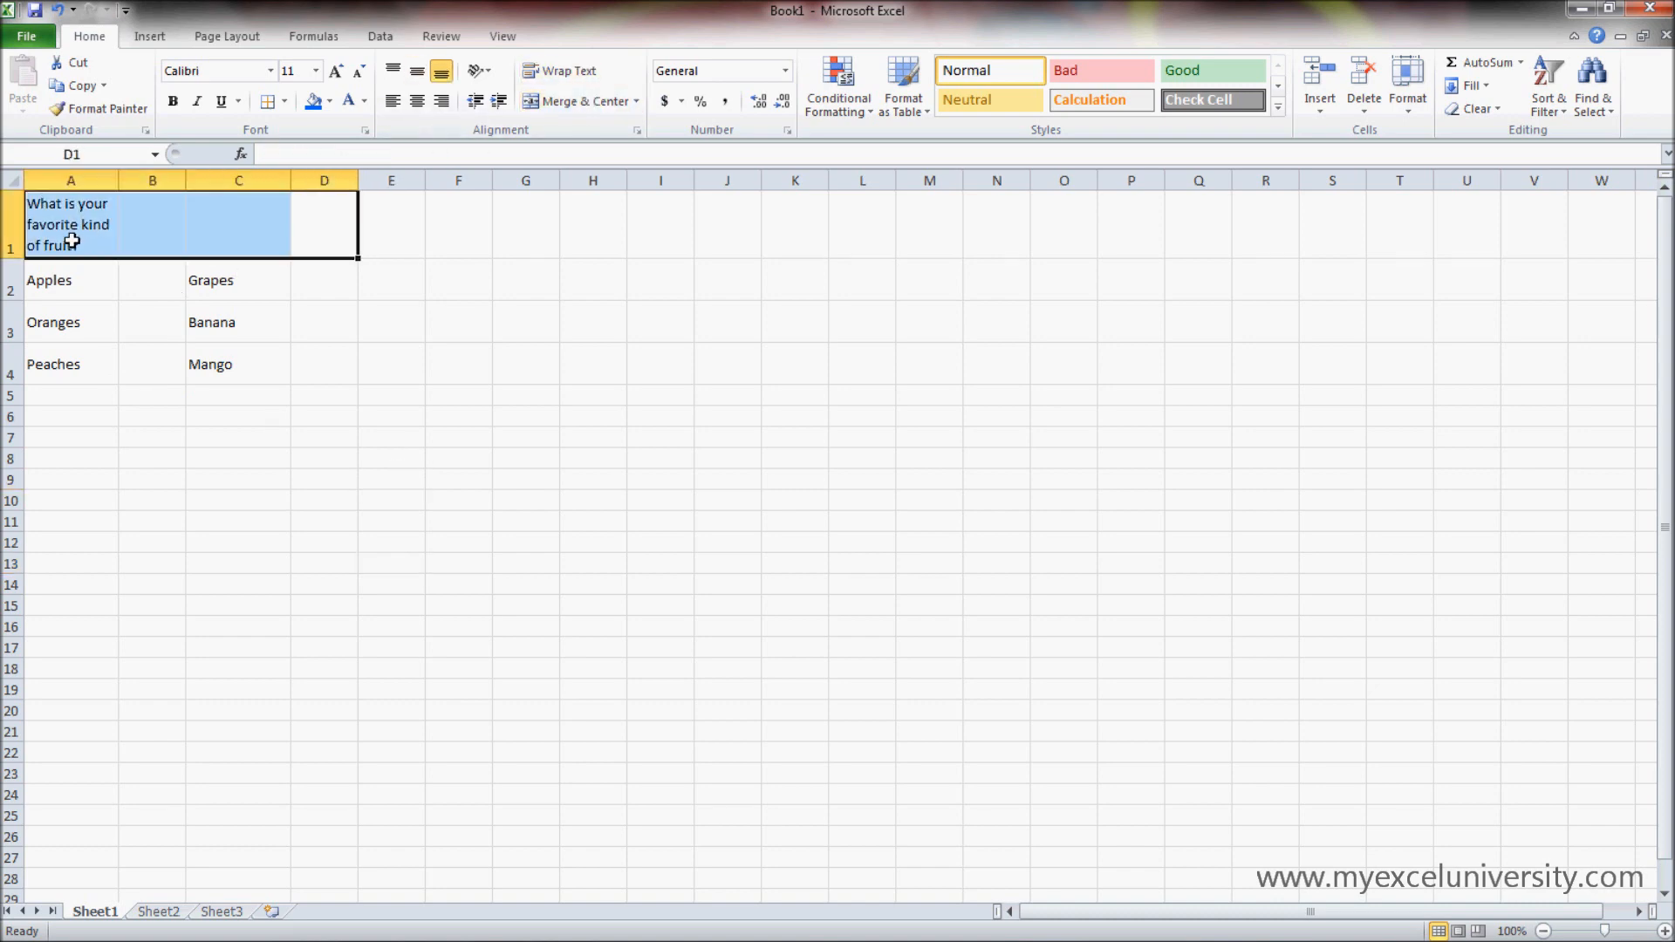
{"action": "left_click", "coordinate": [580, 102]}
{"action": "left_click", "coordinate": [384, 456]}
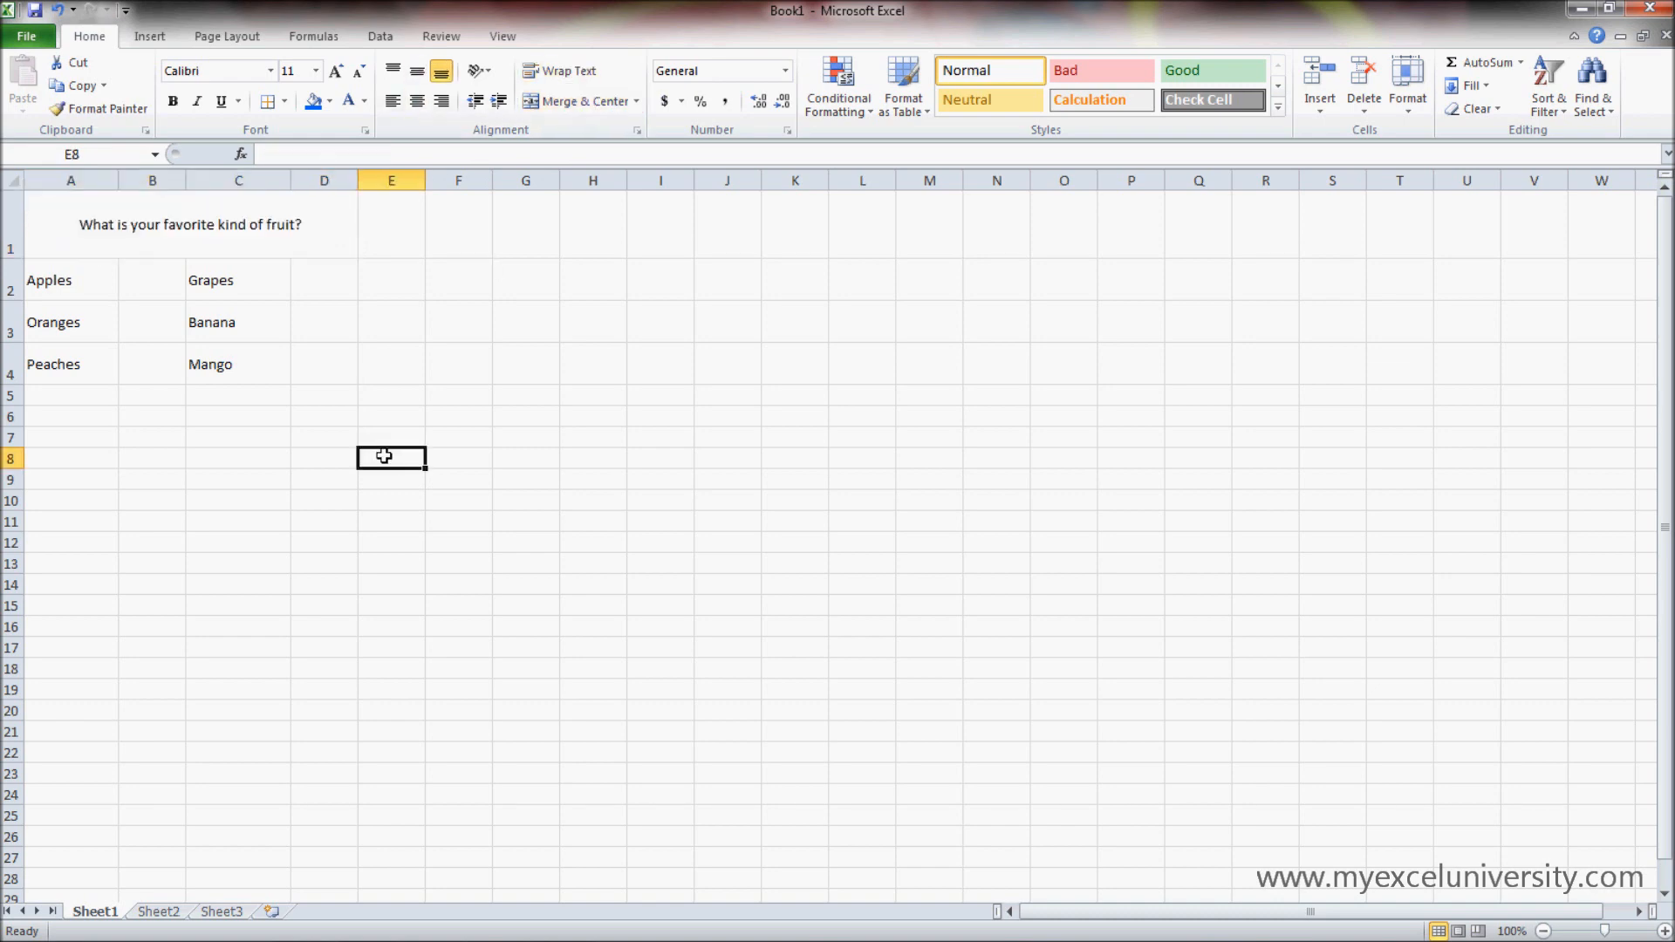
- Merge Grapes in C2 with the empty cell D2 using Merge Cells, without centering
{"action": "left_click_drag", "start_coordinate": [282, 281], "coordinate": [347, 269]}
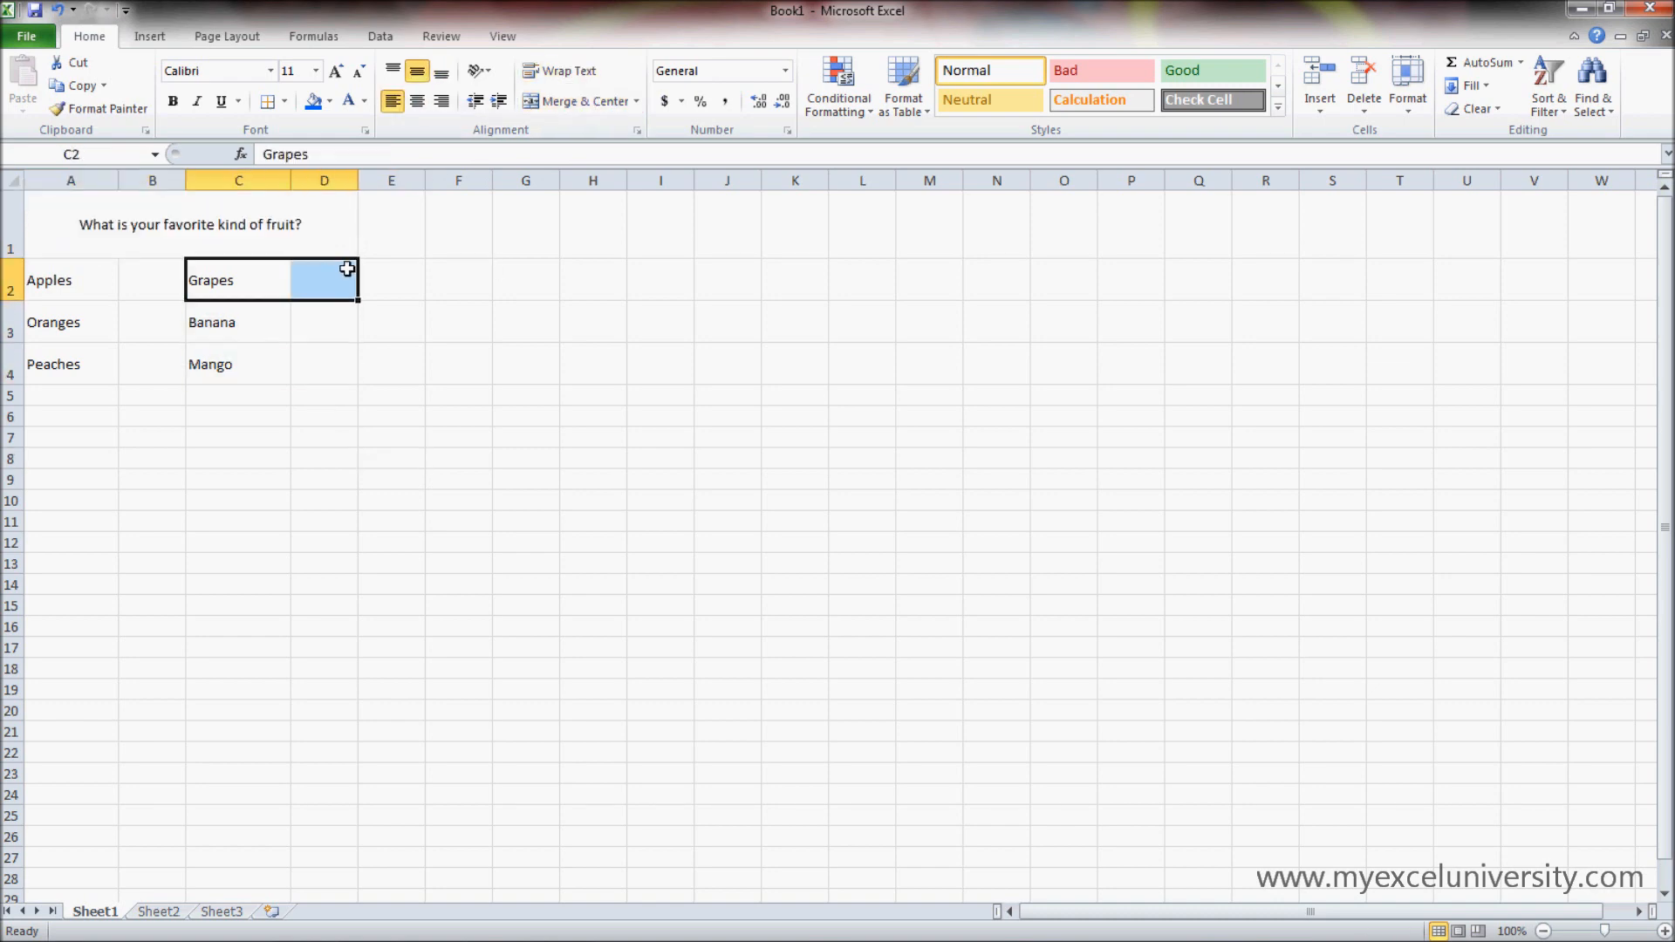
{"action": "left_click", "coordinate": [300, 452]}
{"action": "left_click_drag", "start_coordinate": [338, 291], "coordinate": [247, 279]}
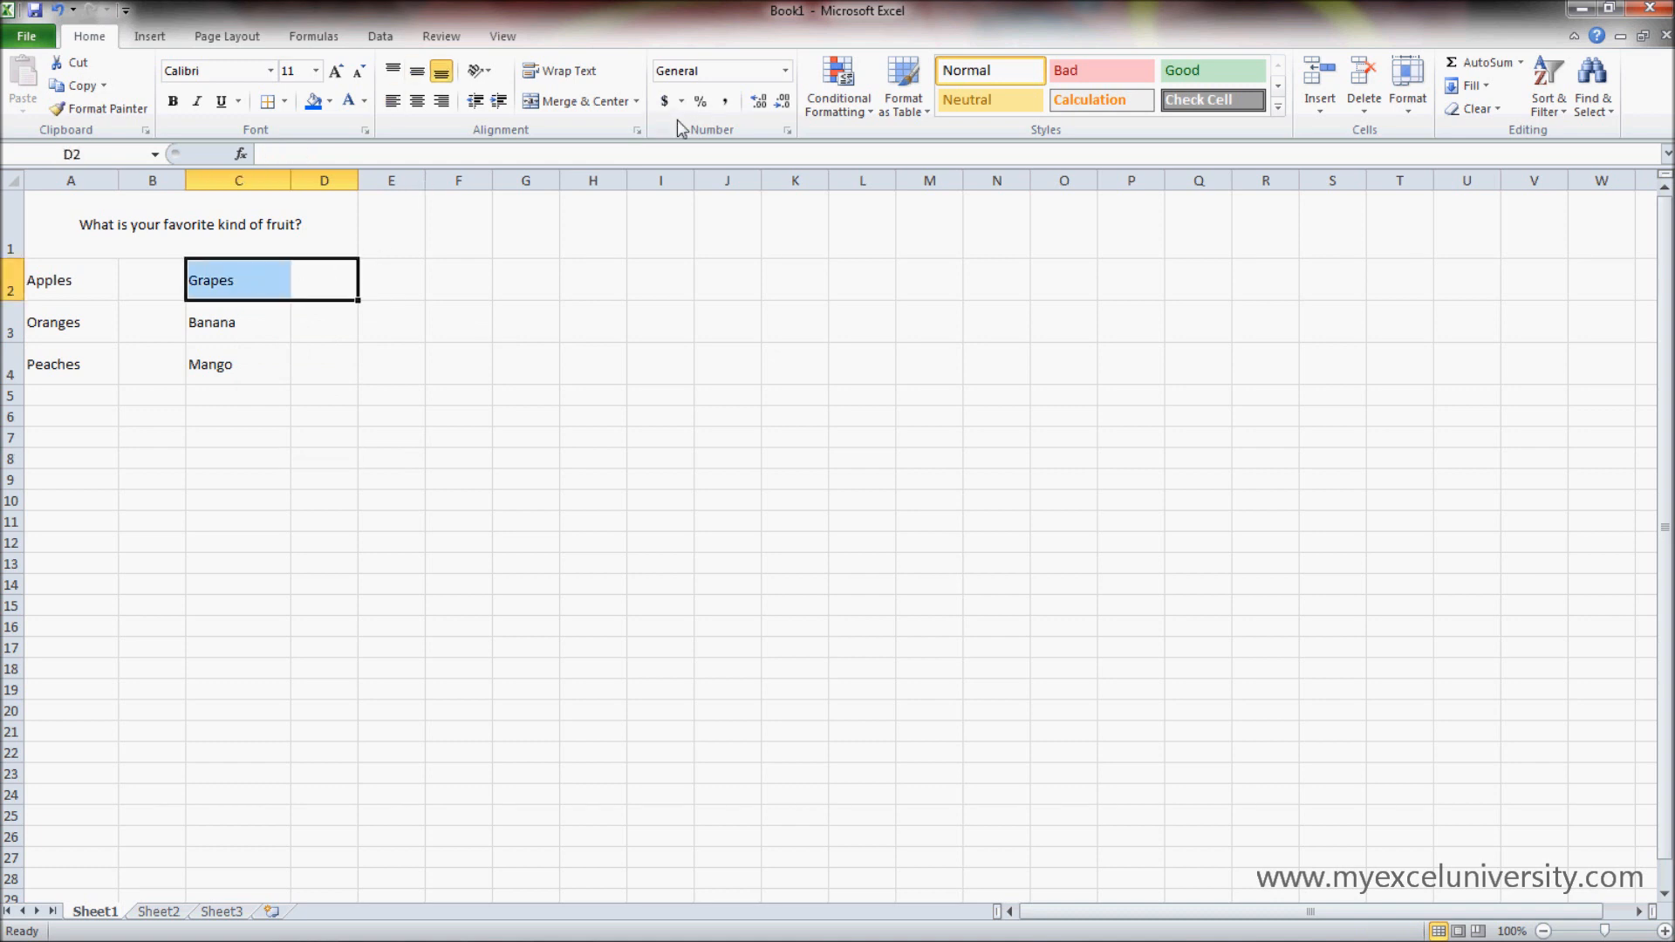
{"action": "left_click", "coordinate": [635, 104]}
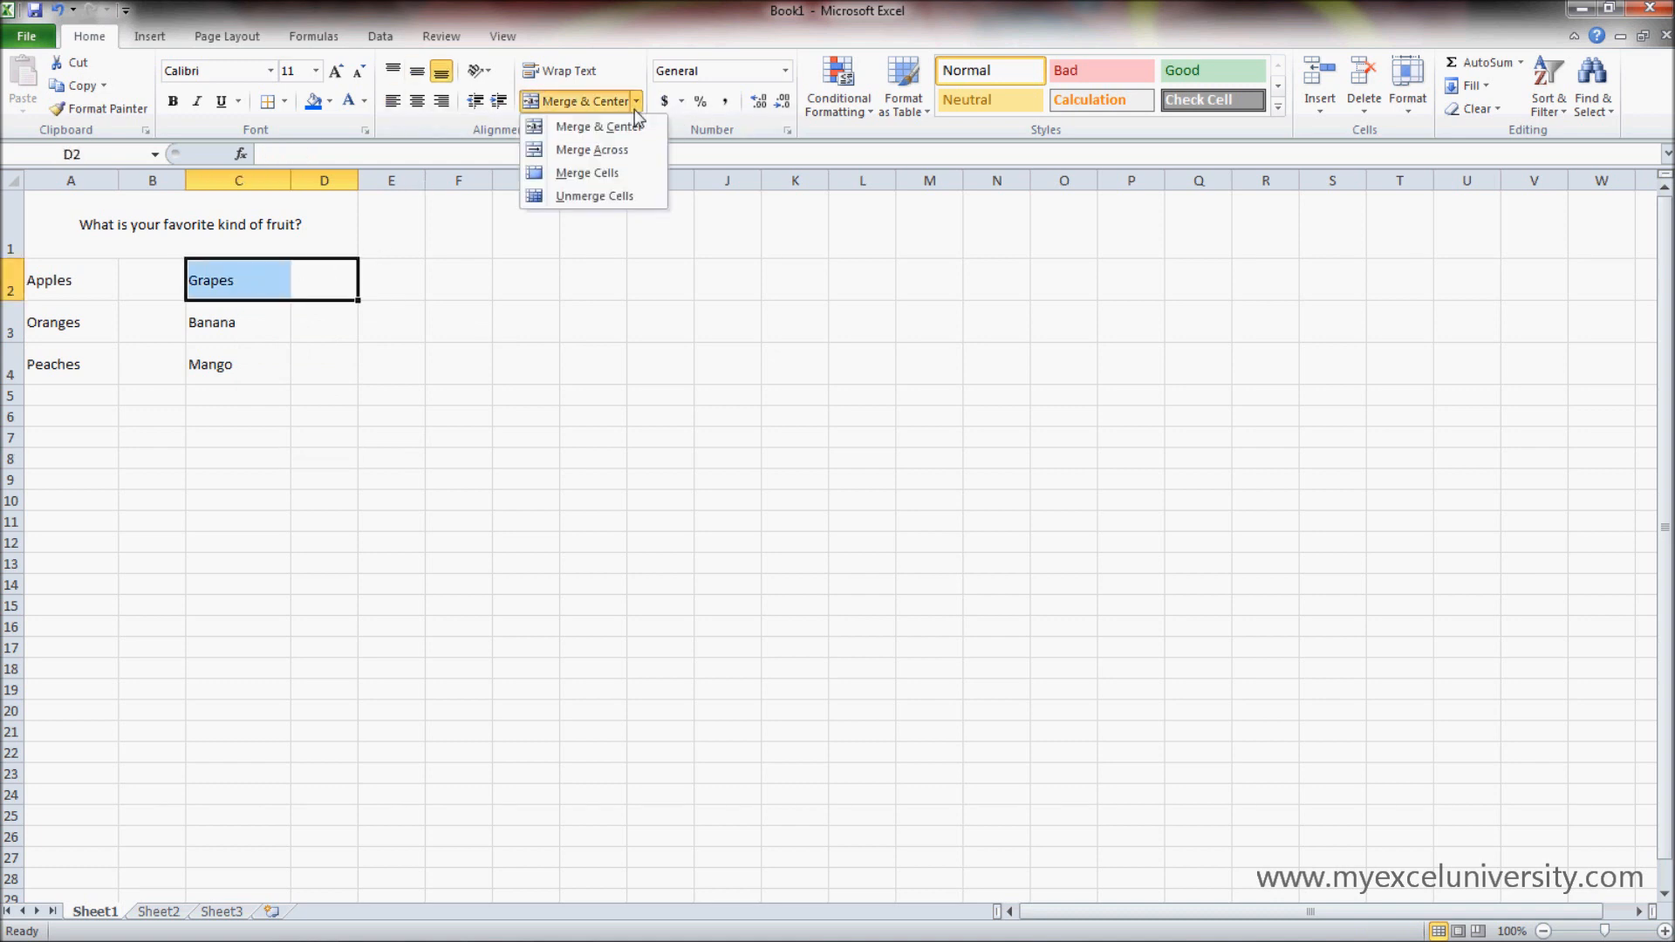
{"action": "left_click", "coordinate": [616, 174]}
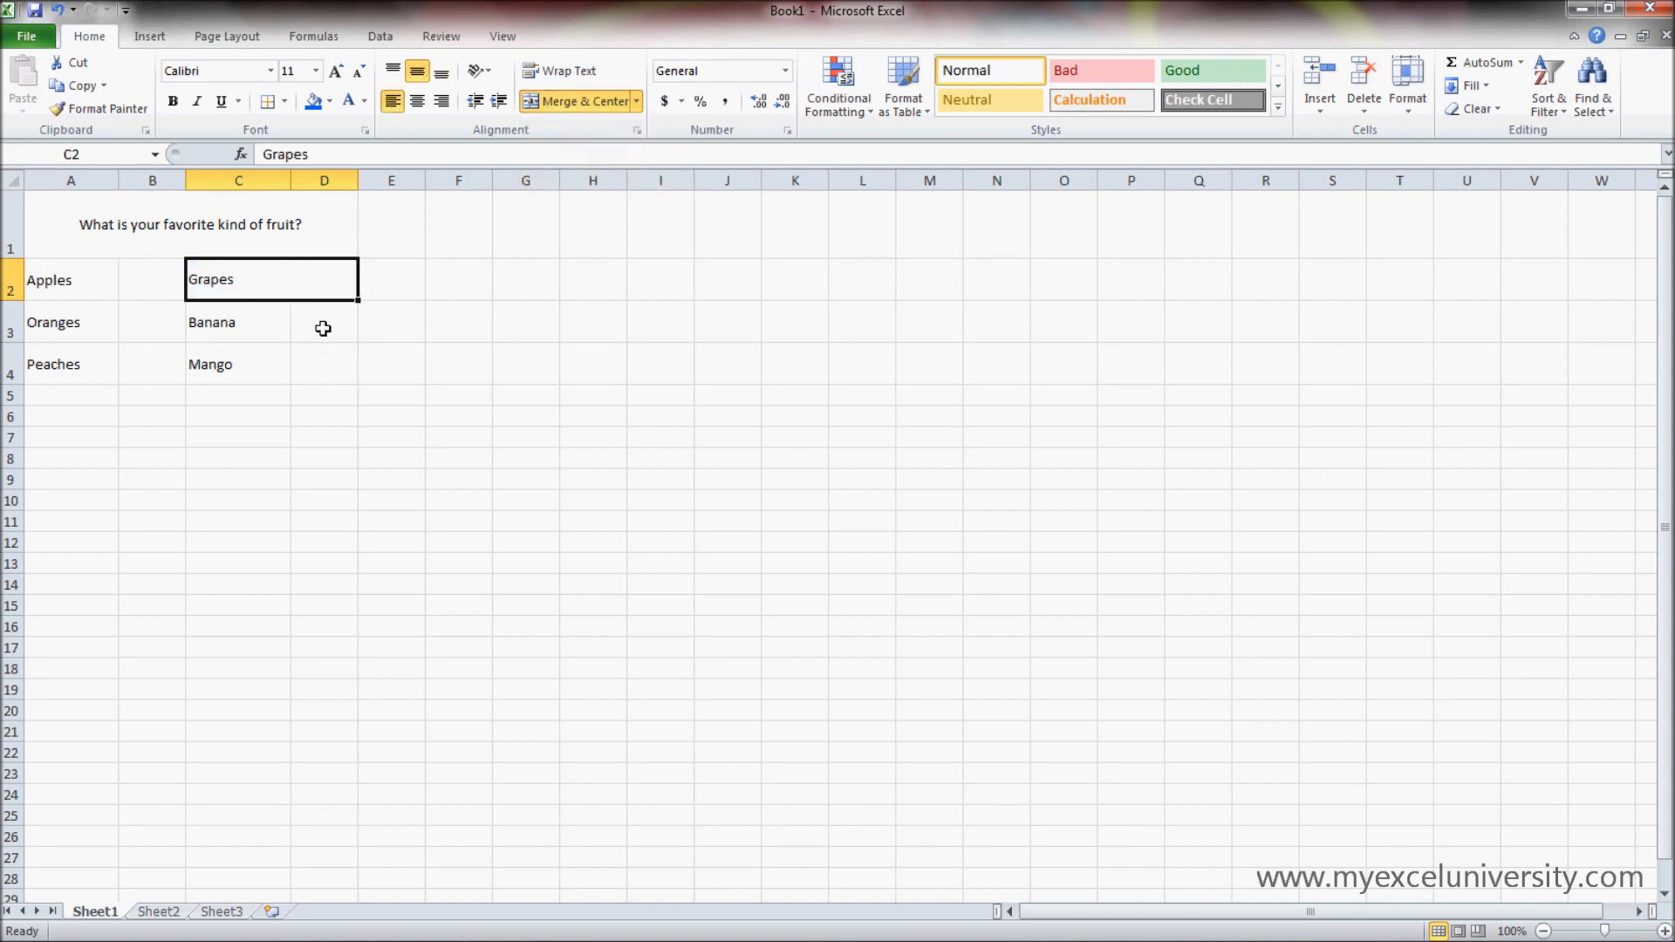
{"action": "left_click", "coordinate": [317, 436]}
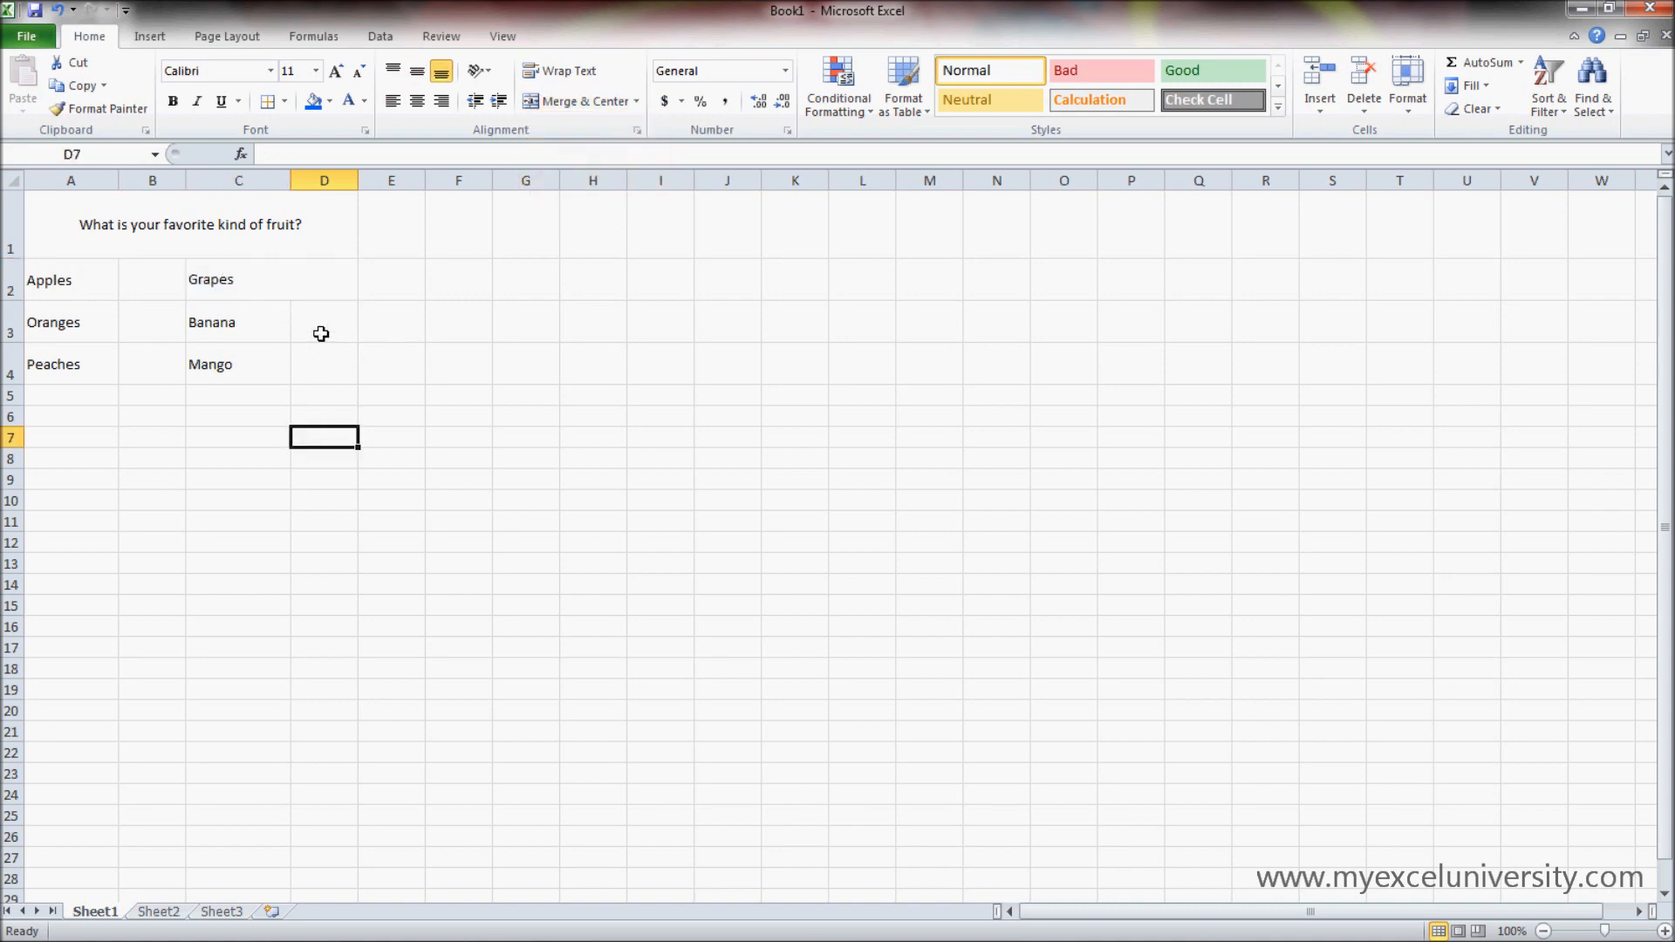
- Merge the Banana row's cells C3:L3 with Merge Across and unmerge them again
{"action": "left_click_drag", "start_coordinate": [258, 330], "coordinate": [830, 301]}
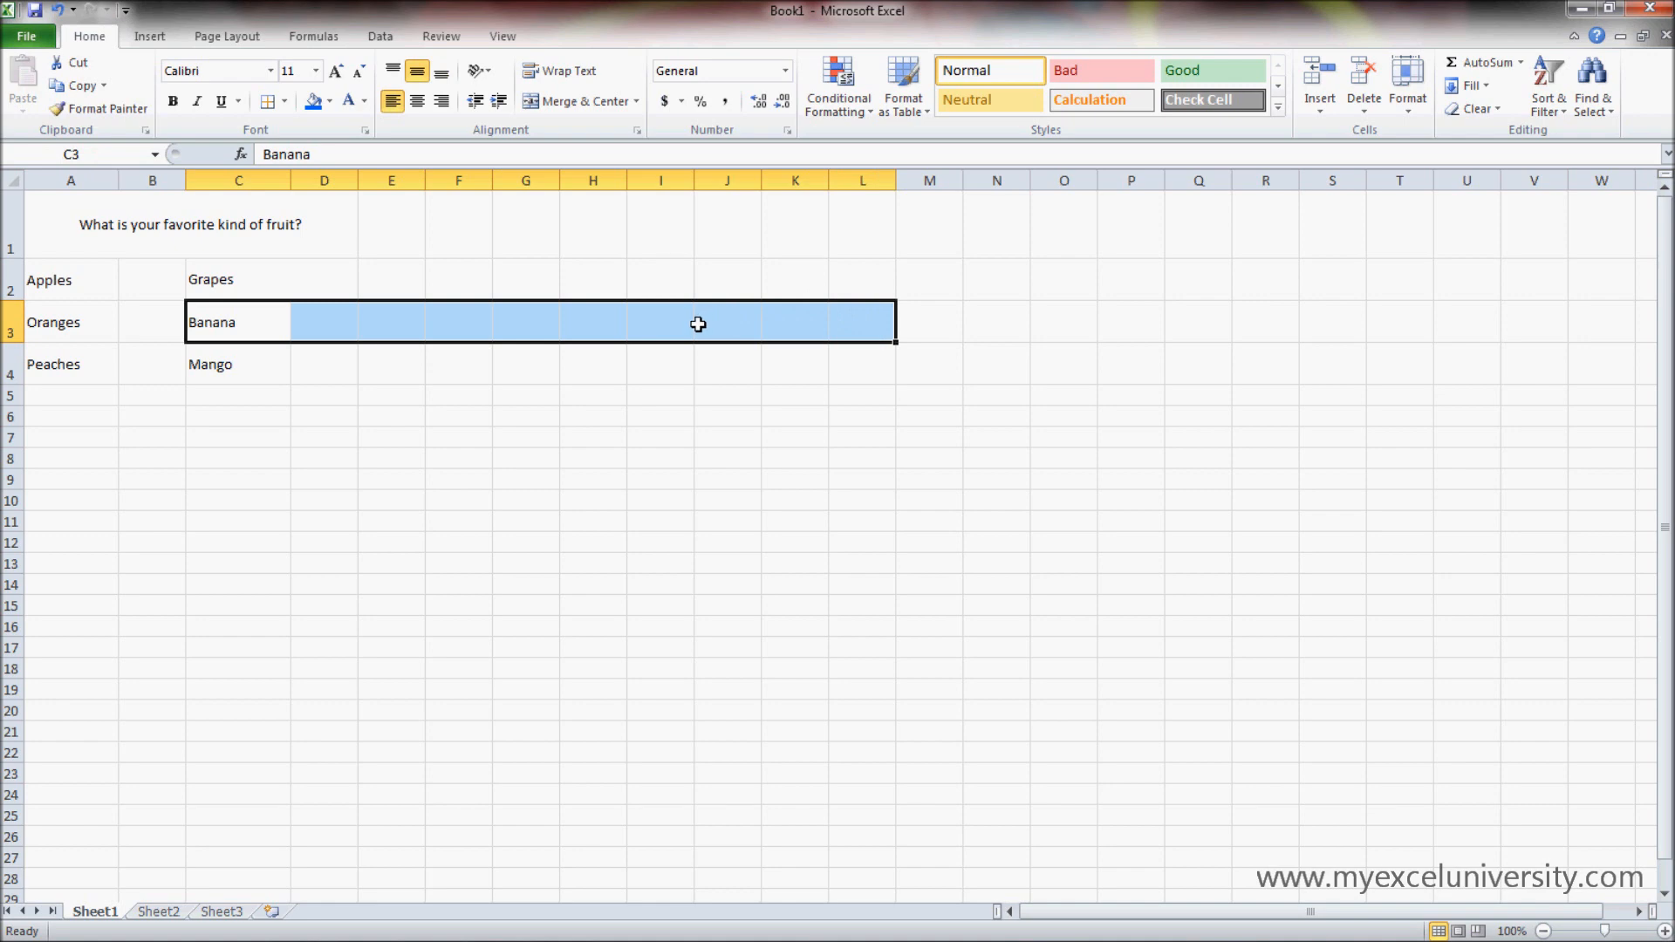
{"action": "left_click", "coordinate": [634, 102]}
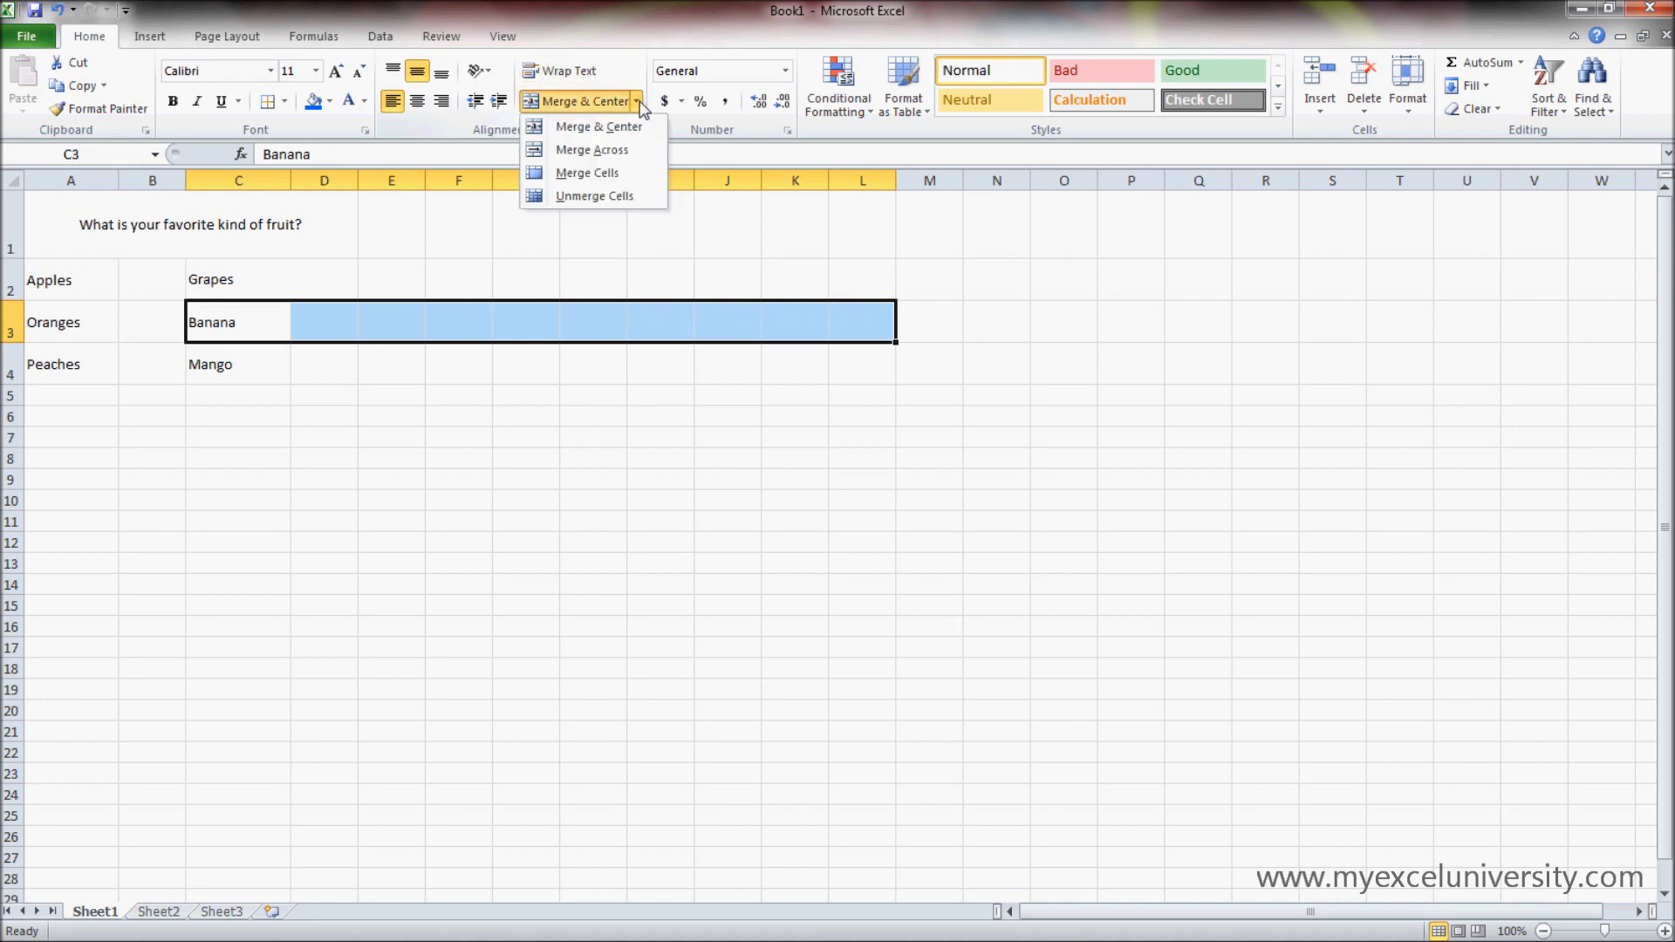
{"action": "left_click", "coordinate": [625, 143]}
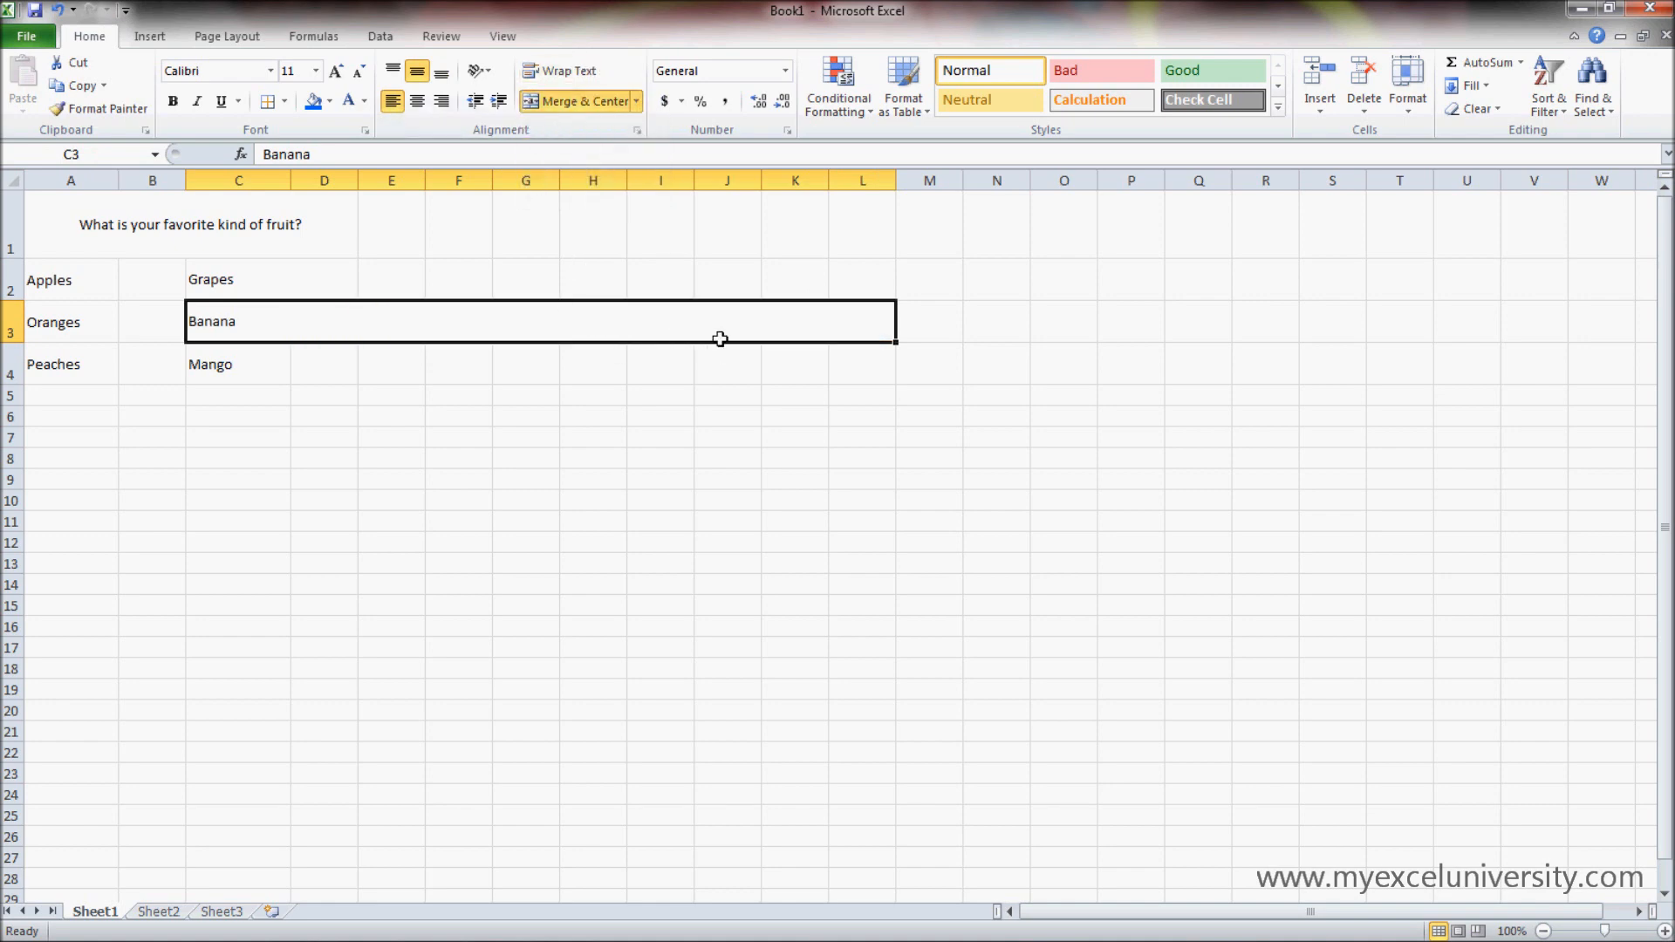
{"action": "left_click", "coordinate": [601, 104]}
{"action": "left_click", "coordinate": [341, 358]}
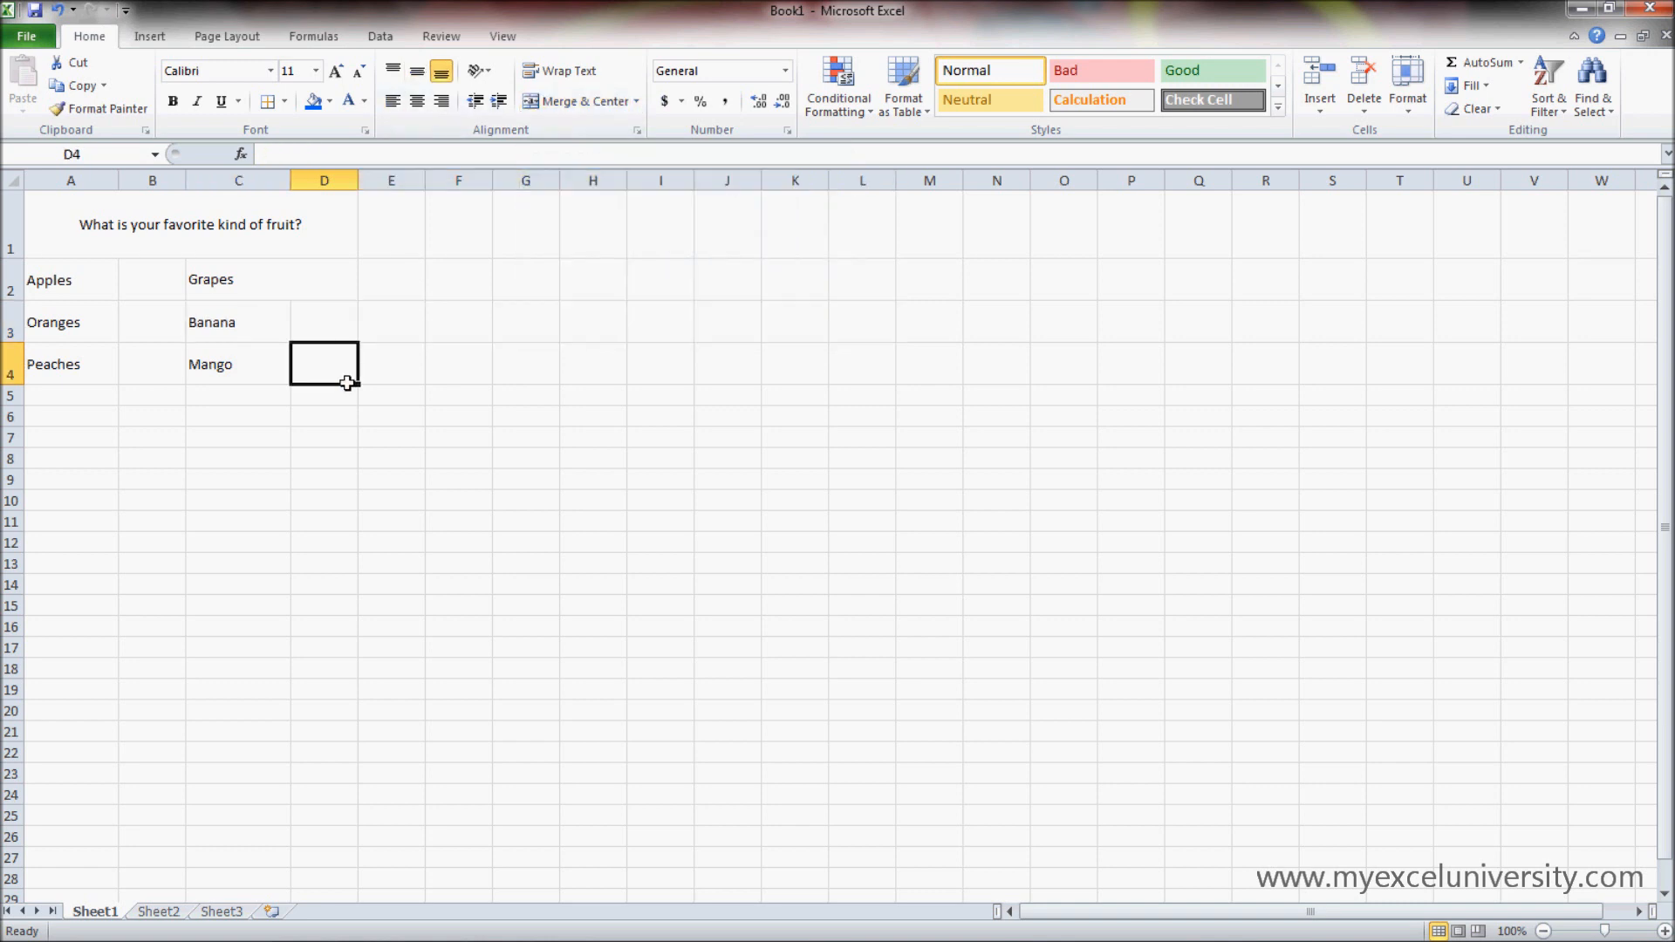
- Merge Banana across C3:D3 using Merge Cells, and merge and center Mango across C4:D4
{"action": "left_click_drag", "start_coordinate": [339, 334], "coordinate": [267, 333]}
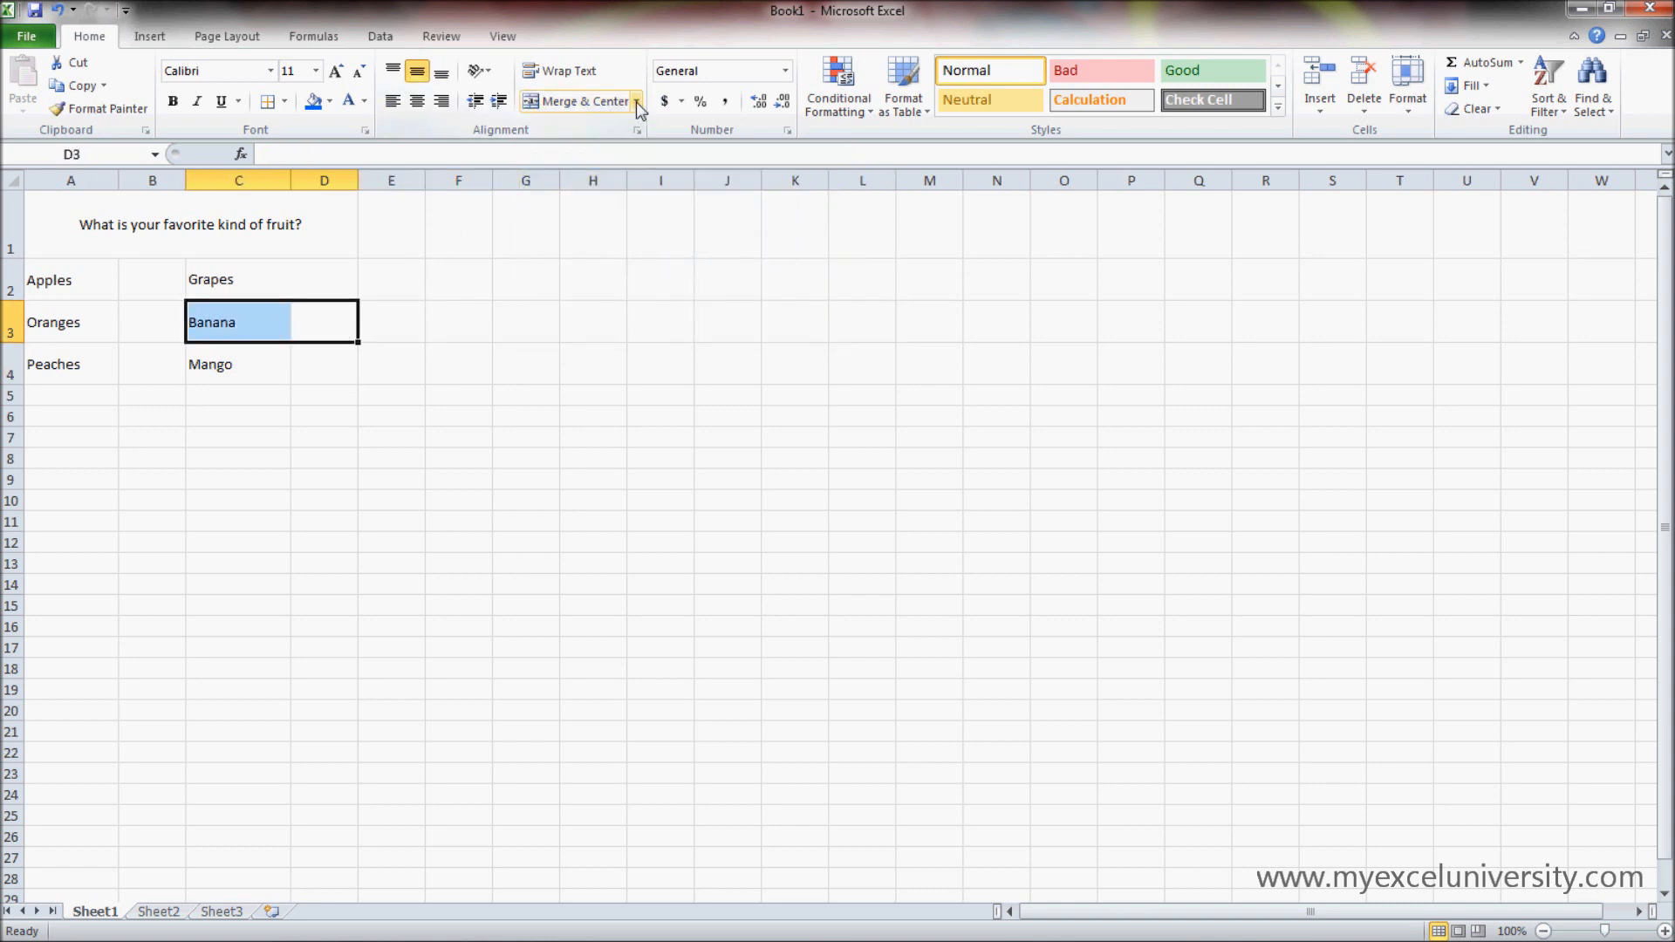
{"action": "left_click", "coordinate": [636, 101]}
{"action": "left_click", "coordinate": [586, 173]}
{"action": "left_click_drag", "start_coordinate": [328, 362], "coordinate": [258, 346]}
{"action": "left_click", "coordinate": [636, 101]}
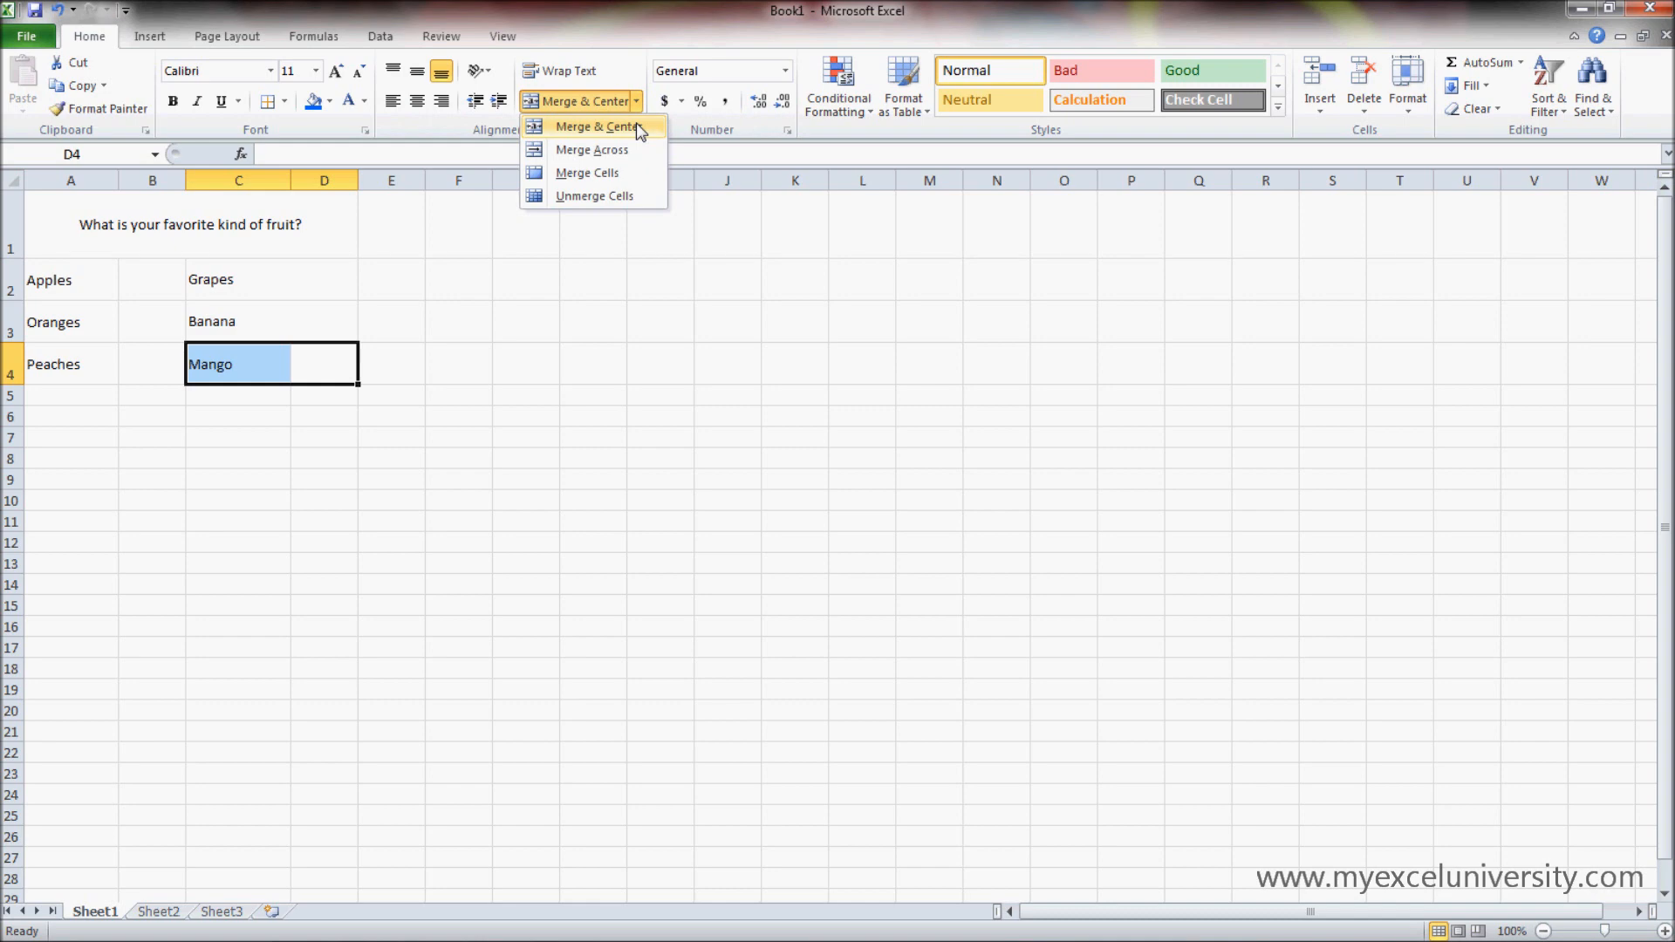
{"action": "left_click", "coordinate": [636, 127]}
- Unmerge Banana's cell and merge and center it across C3:D3, and do the same for Grapes across C2:D2
{"action": "left_click", "coordinate": [326, 316]}
{"action": "left_click", "coordinate": [615, 103]}
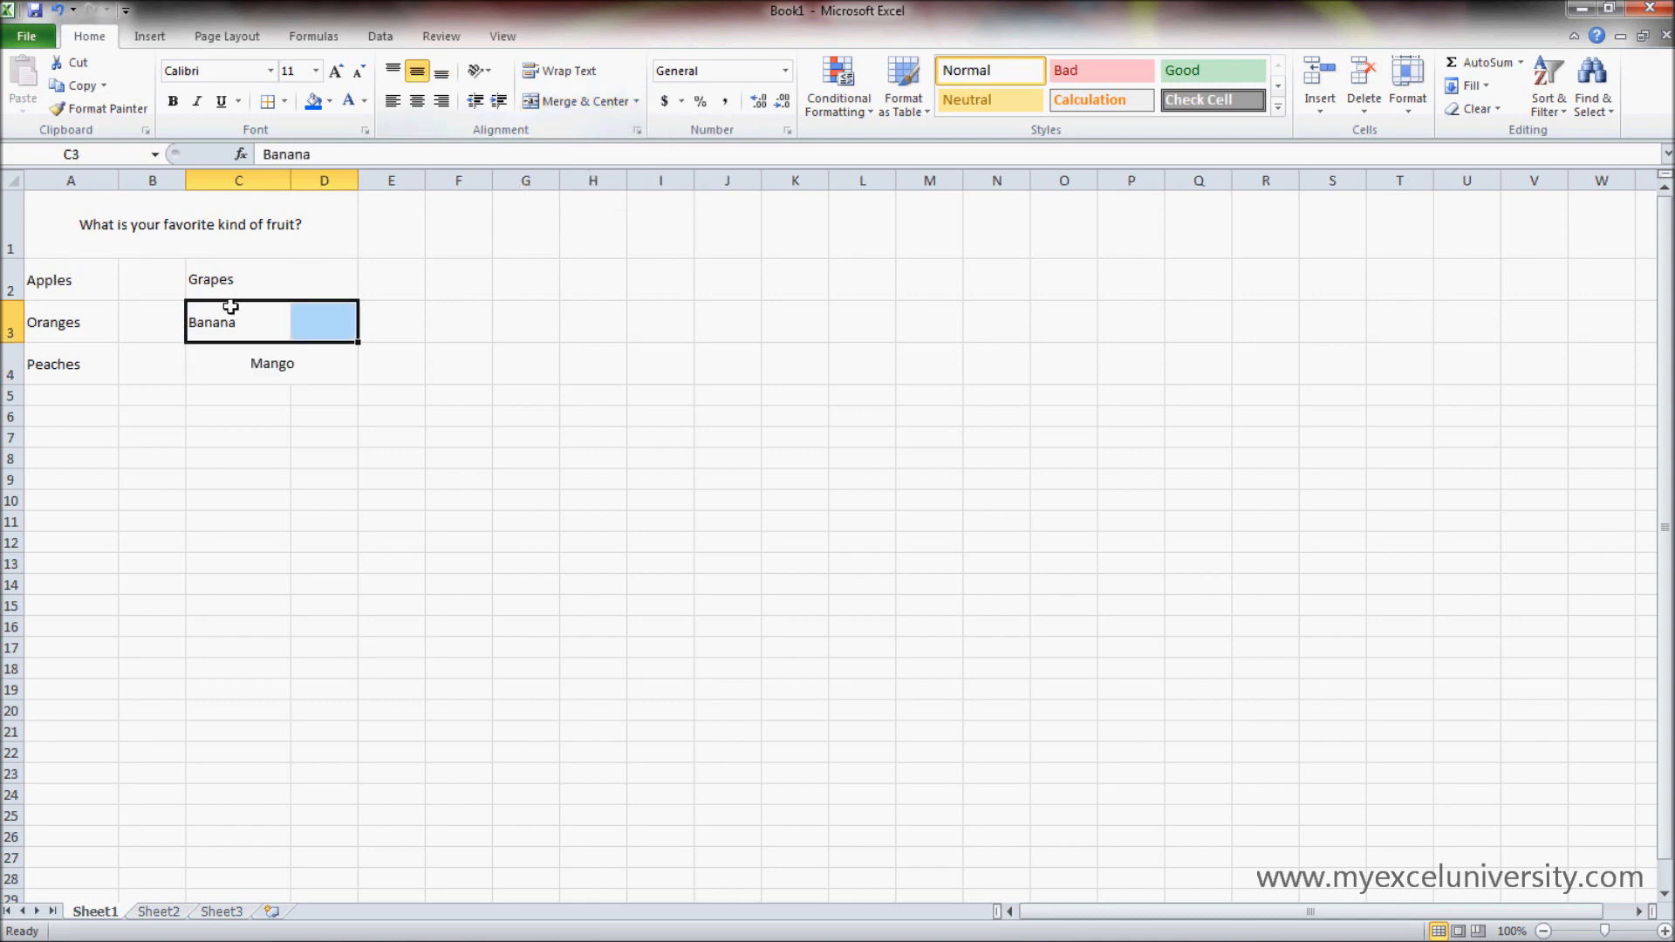
{"action": "left_click", "coordinate": [574, 102]}
{"action": "left_click", "coordinate": [249, 281]}
{"action": "left_click", "coordinate": [611, 103]}
- Merge and center Apples, Oranges and Peaches across columns A and B, each in its own row
{"action": "mouse_move", "coordinate": [96, 288]}
{"action": "left_mouse_down"}
{"action": "mouse_move", "coordinate": [153, 281]}
{"action": "mouse_move", "coordinate": [138, 314]}
{"action": "mouse_move", "coordinate": [154, 351]}
{"action": "left_mouse_up"}
{"action": "left_click", "coordinate": [558, 102]}
{"action": "left_click", "coordinate": [567, 101]}
{"action": "left_click", "coordinate": [601, 101]}
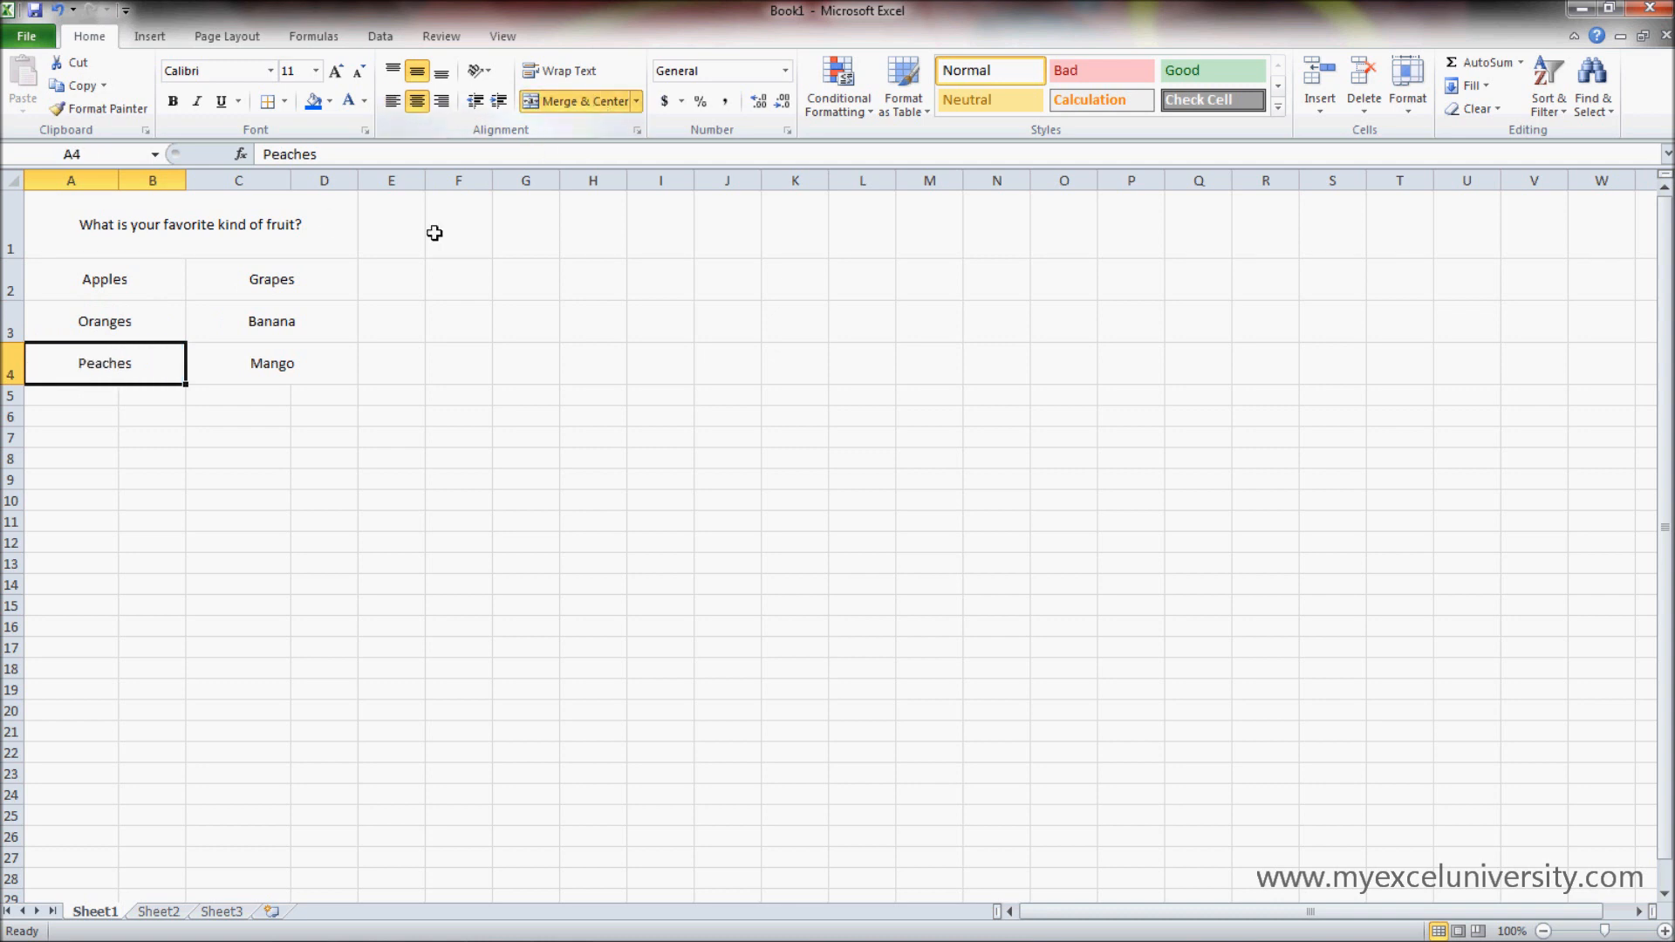
{"action": "left_click", "coordinate": [310, 478]}
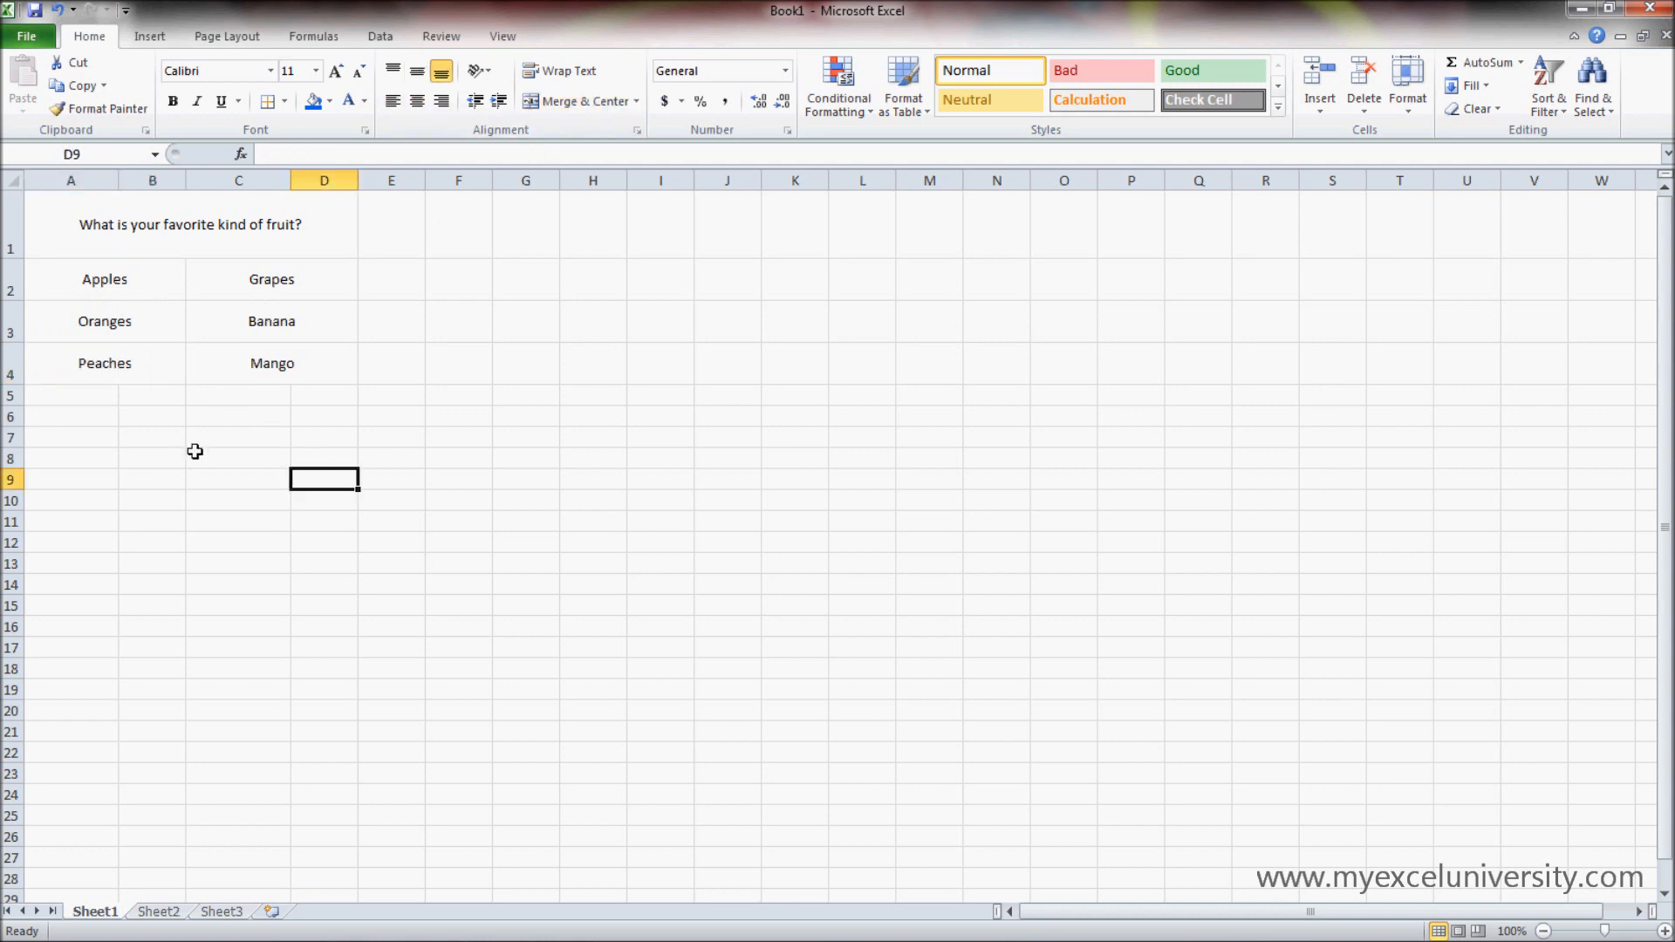
{"action": "left_click", "coordinate": [635, 101]}
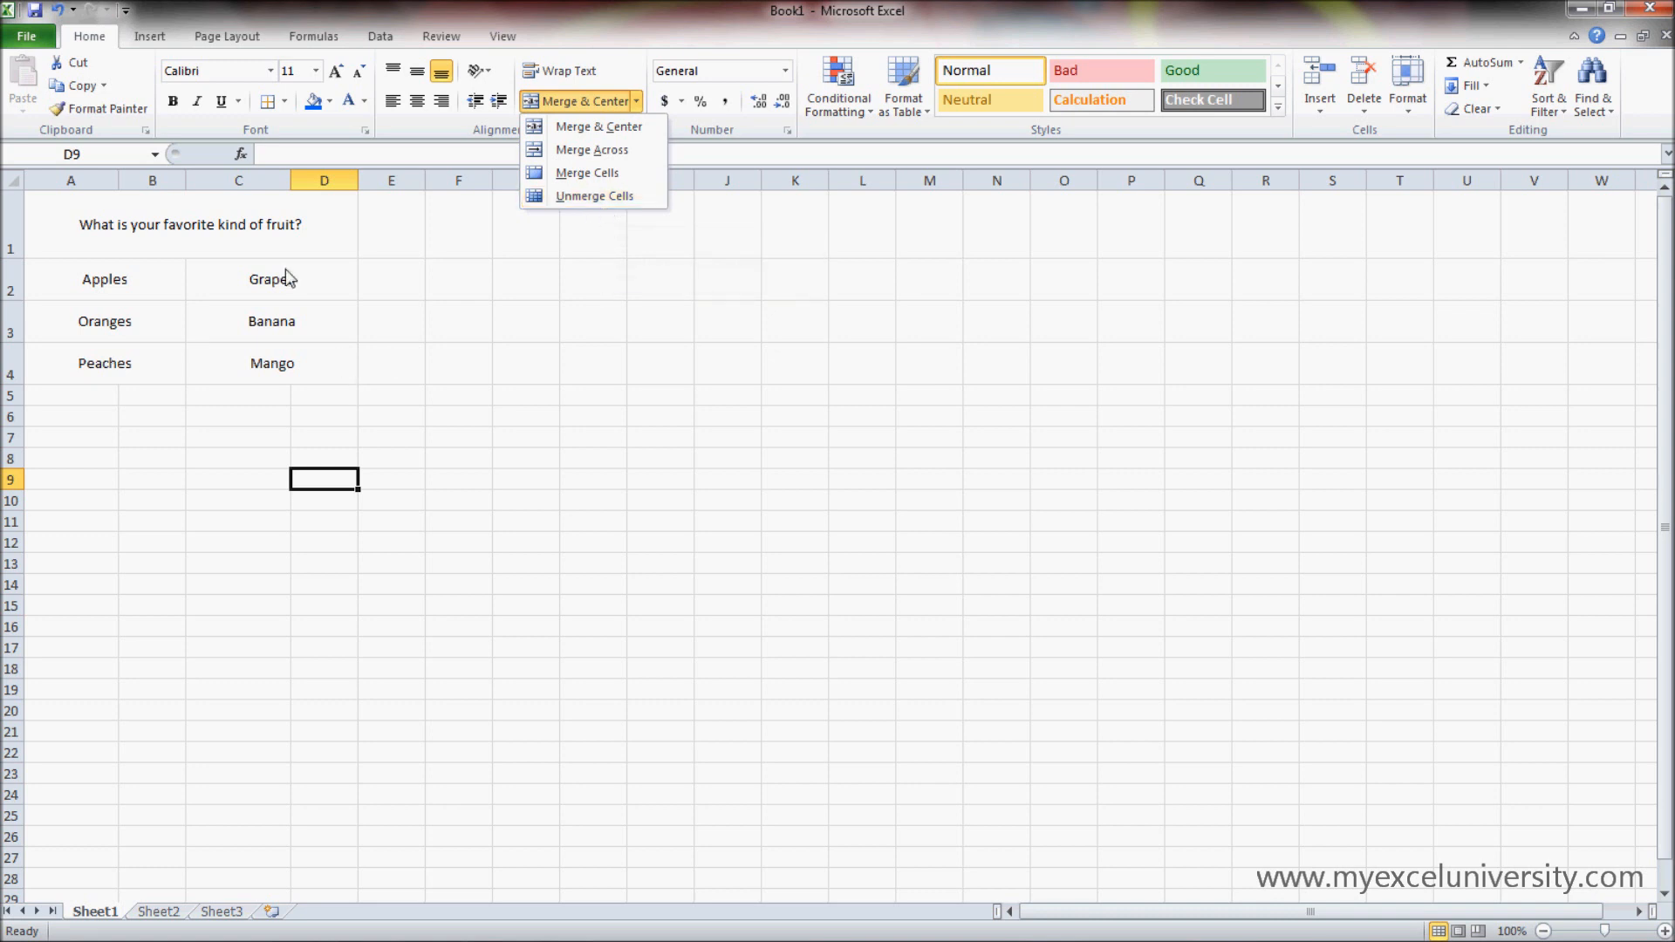
{"action": "left_click", "coordinate": [532, 454]}
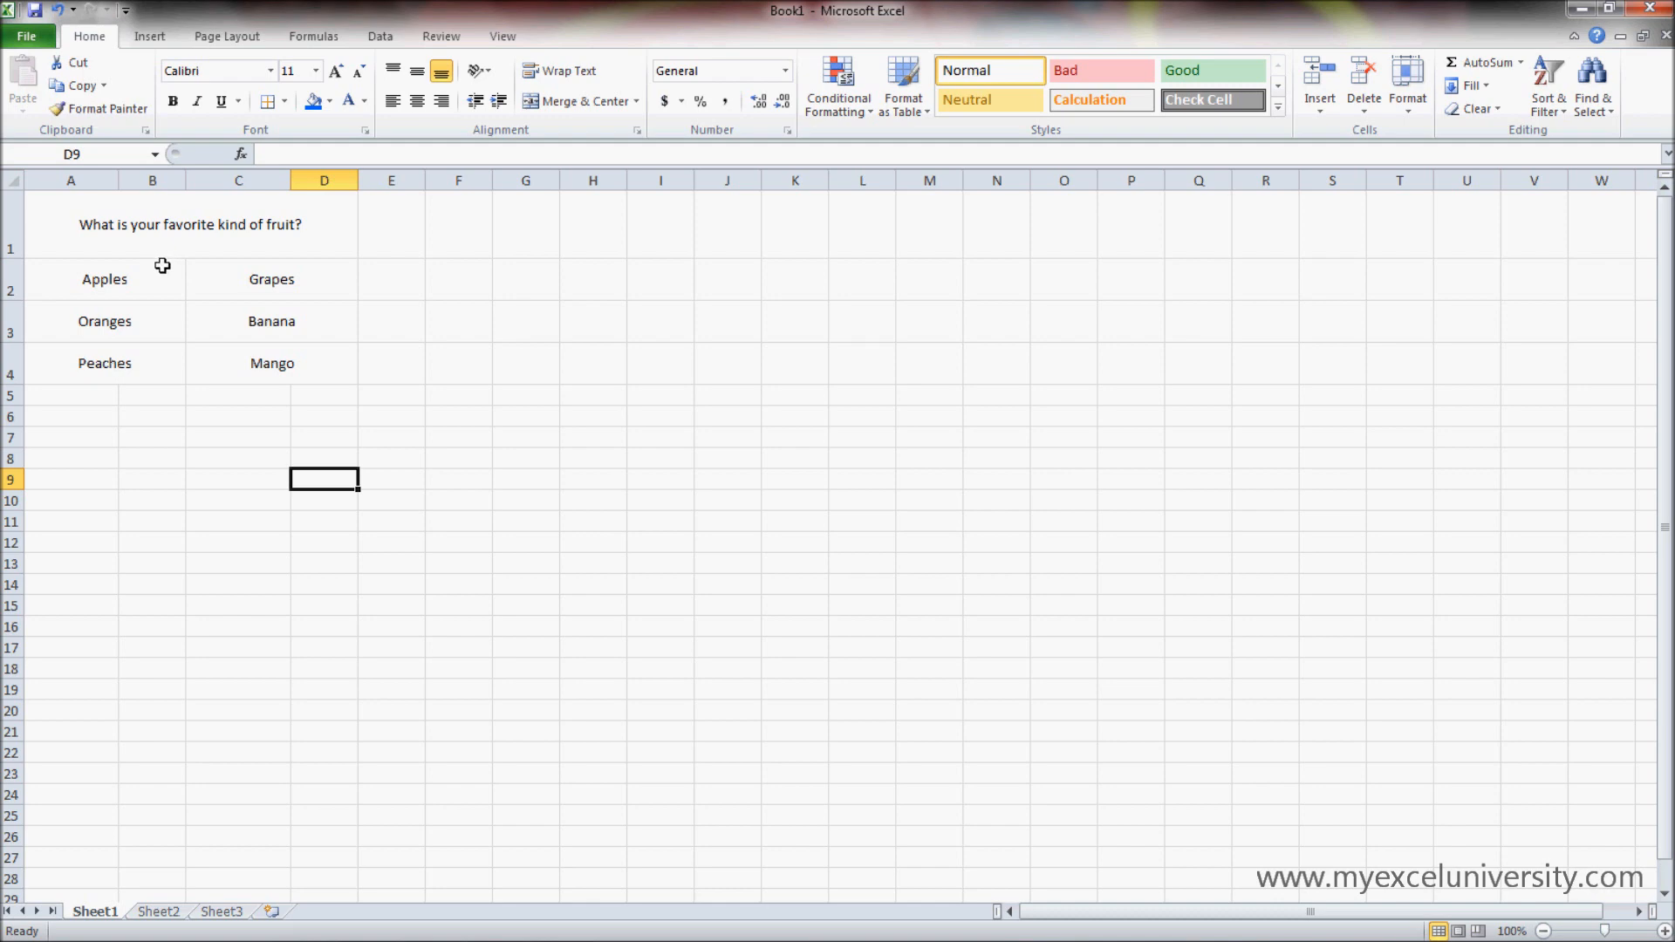
- Apply All Borders to the fruit cells A2:D4 and to the merged question cell in row 1
{"action": "left_click_drag", "start_coordinate": [162, 279], "coordinate": [273, 367]}
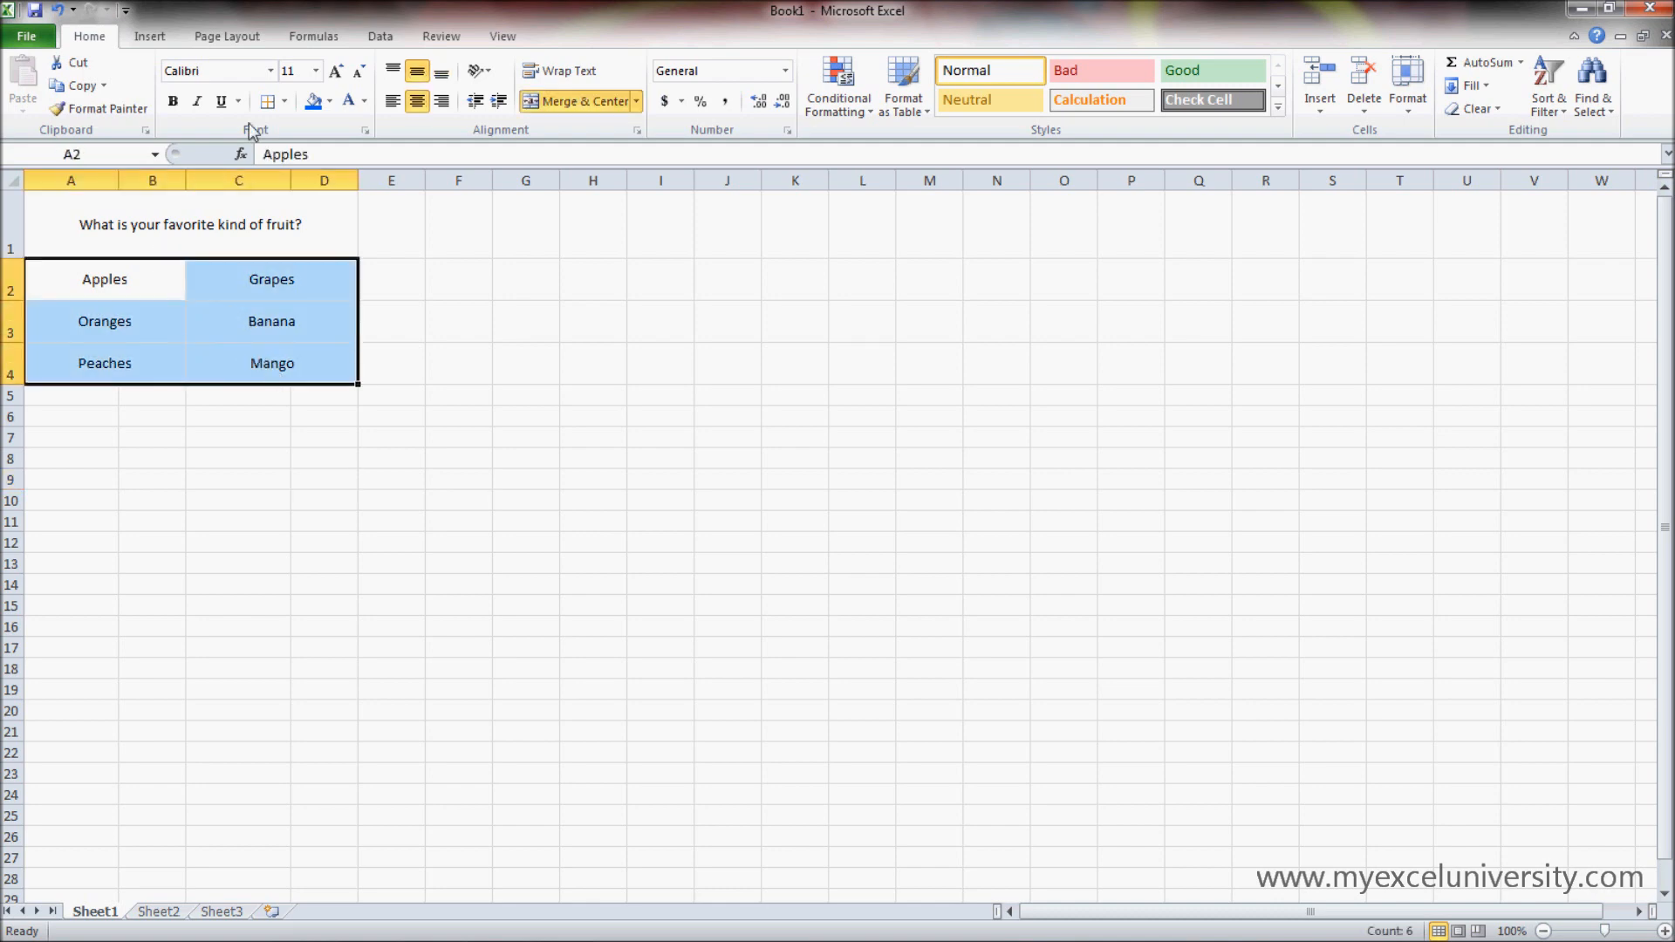
{"action": "left_click", "coordinate": [285, 101]}
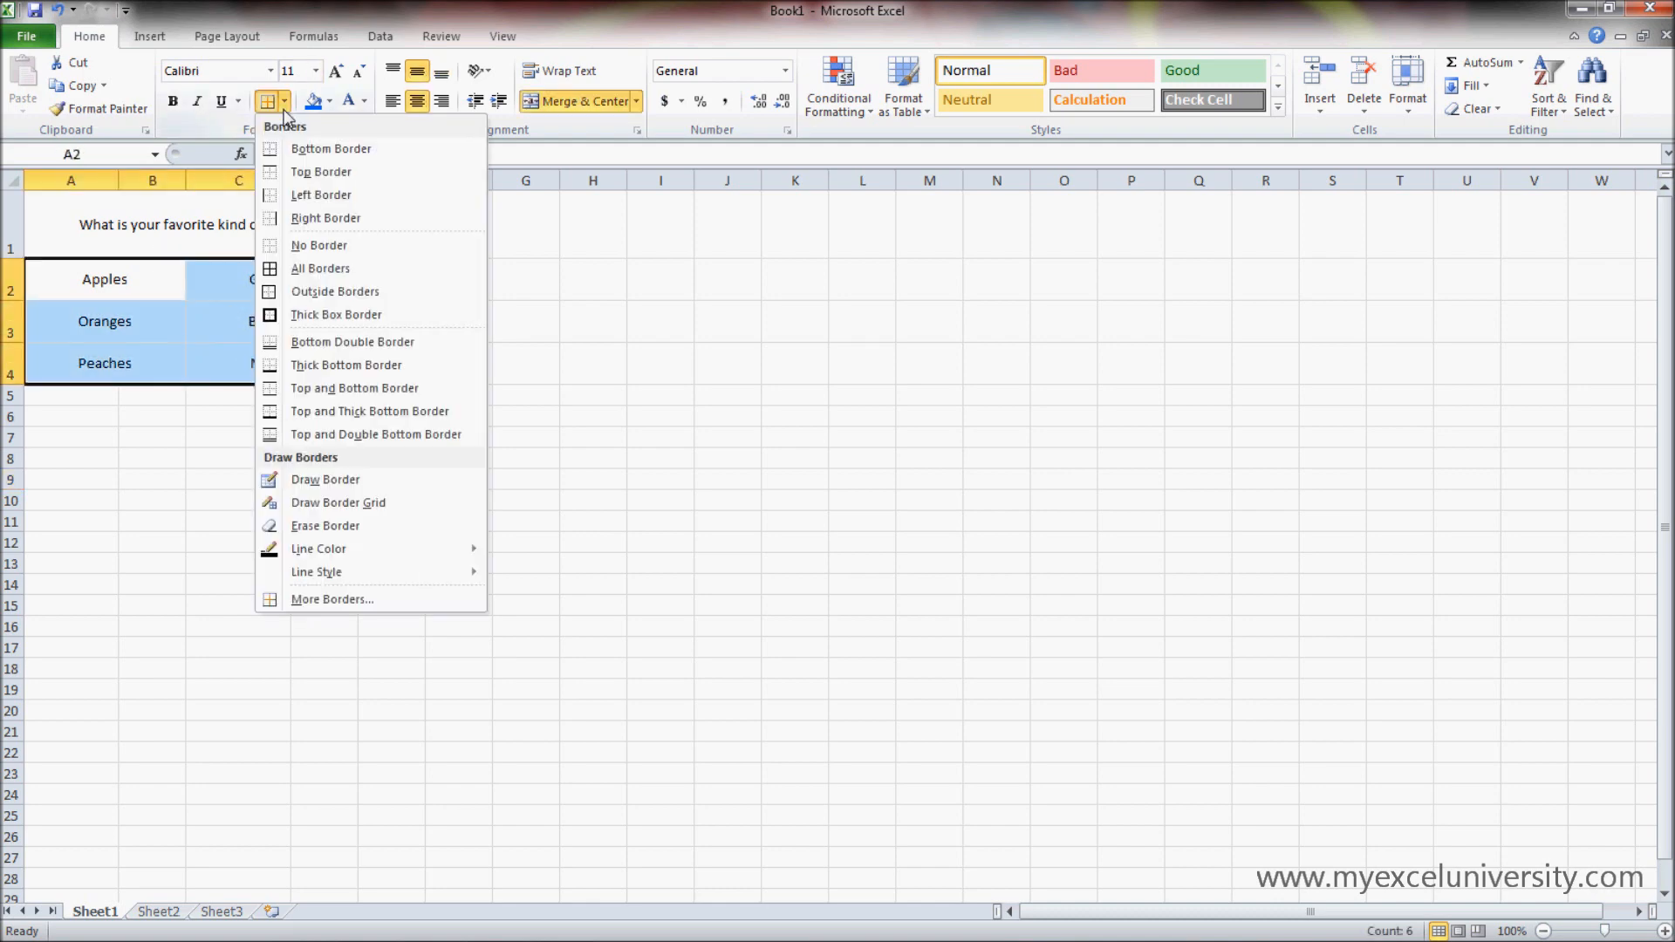
{"action": "left_click", "coordinate": [320, 268]}
{"action": "left_click", "coordinate": [287, 460]}
{"action": "left_click", "coordinate": [282, 232]}
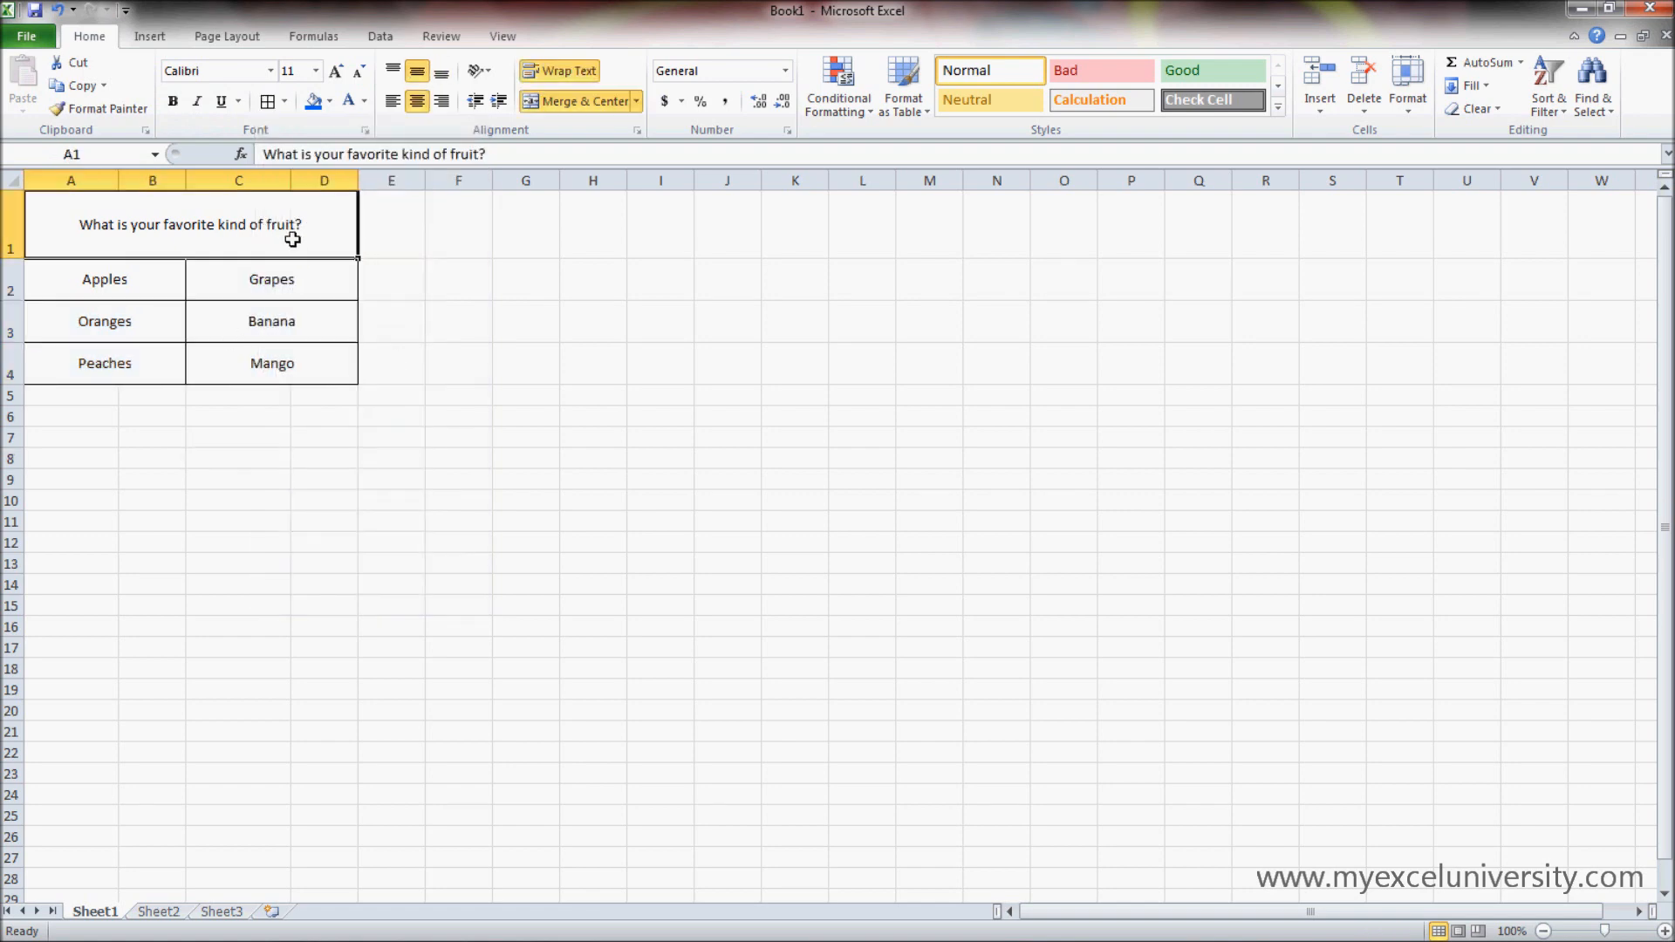
{"action": "left_click", "coordinate": [275, 103]}
{"action": "left_click", "coordinate": [266, 481]}
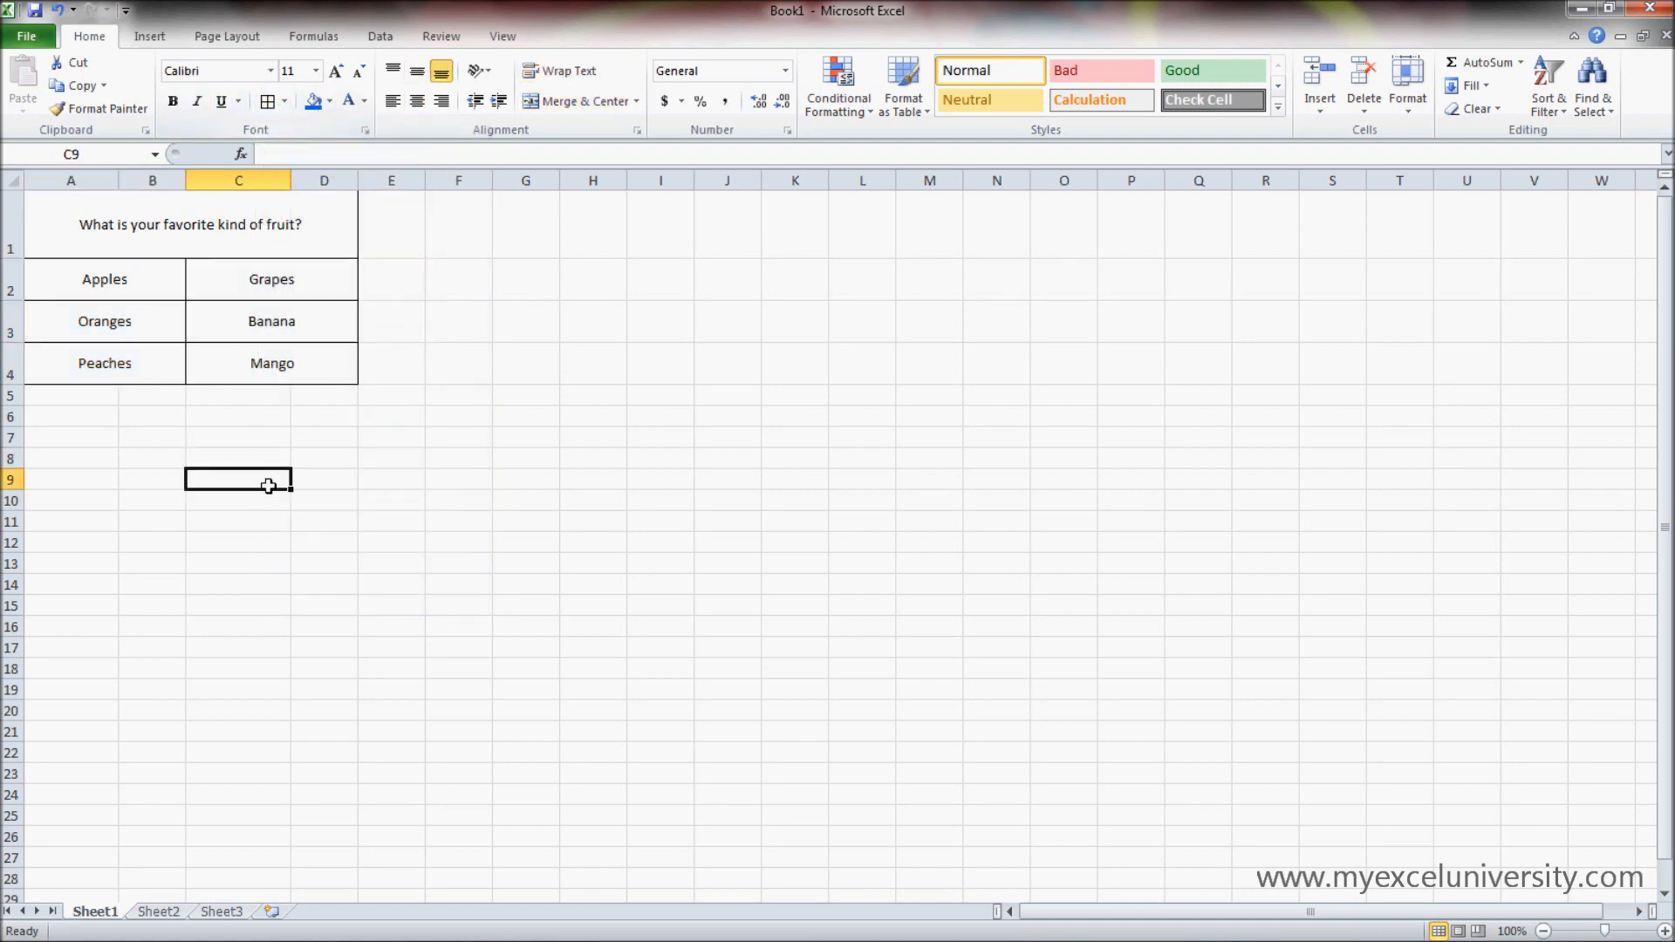
{"action": "left_click_drag", "start_coordinate": [260, 363], "coordinate": [169, 269]}
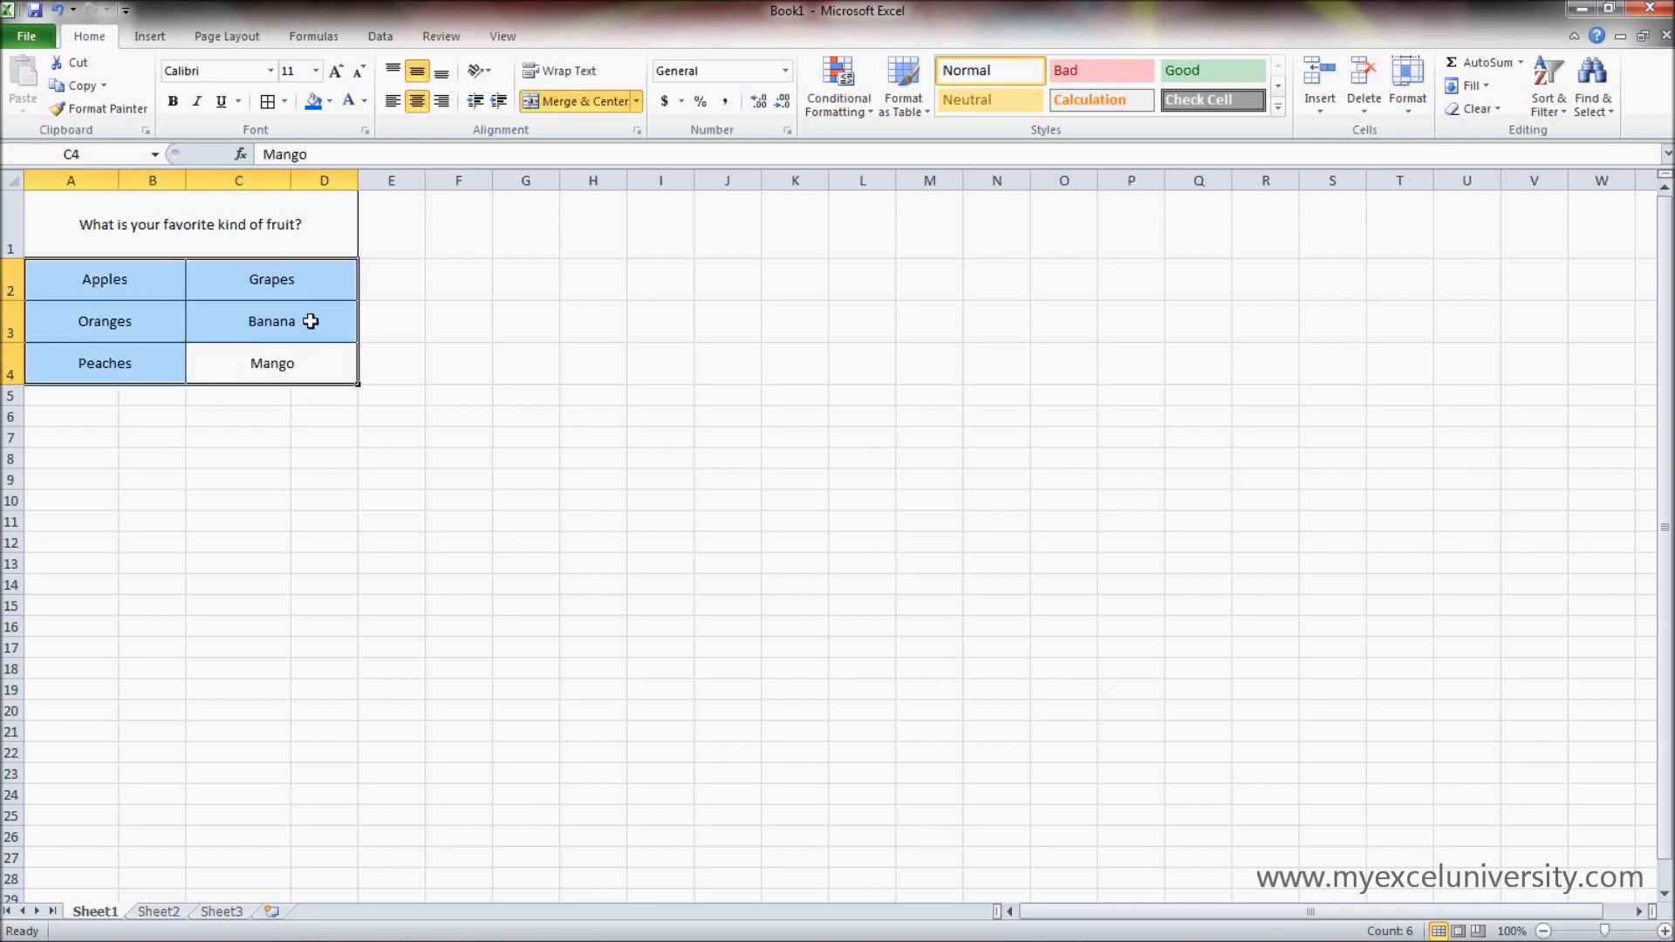
{"action": "left_click", "coordinate": [370, 497]}
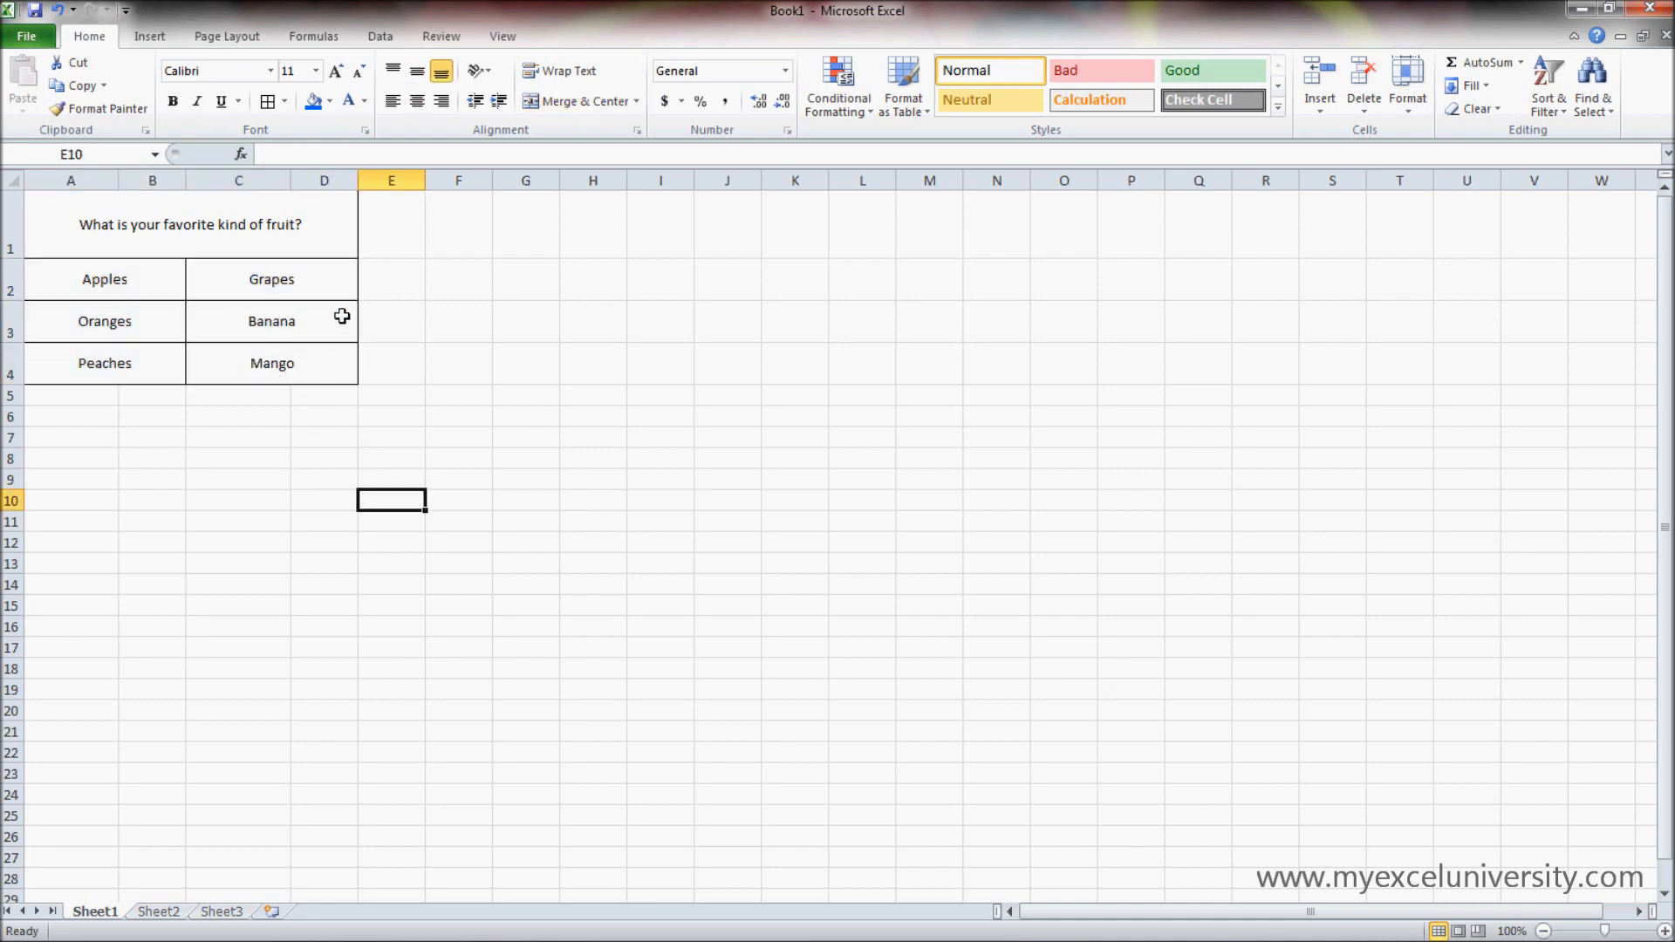
{"action": "left_click", "coordinate": [574, 399]}
{"action": "left_click", "coordinate": [523, 400]}
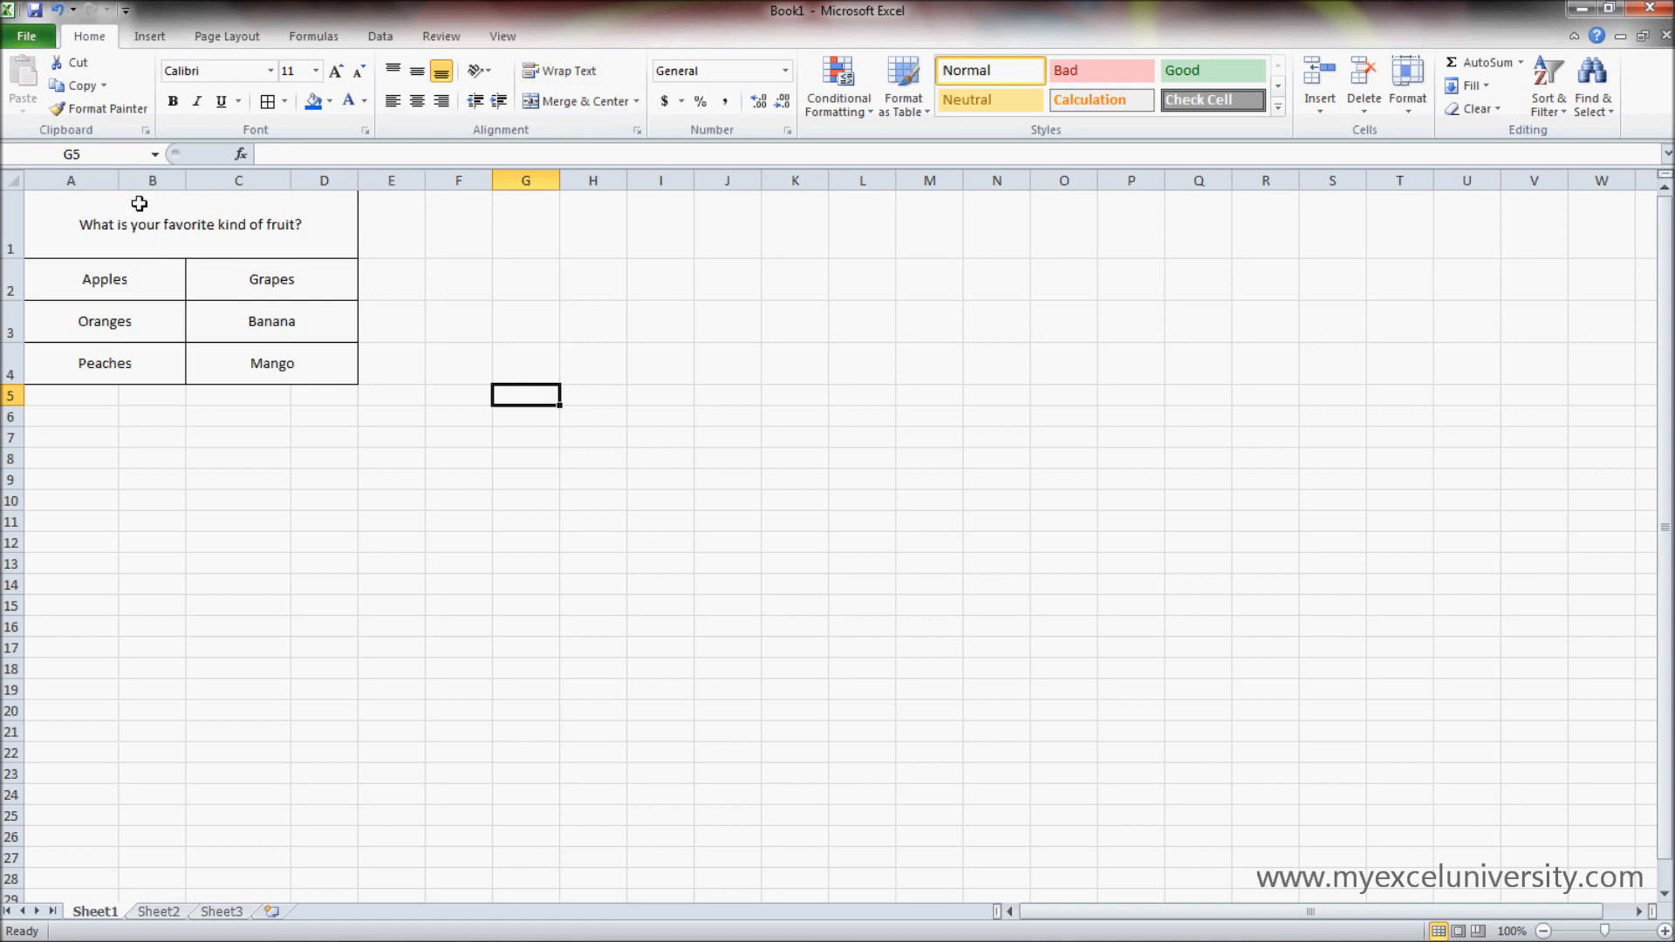
- Make row 1 taller and unmerge the question's cell across A1:D1
{"action": "left_click_drag", "start_coordinate": [10, 259], "coordinate": [10, 308]}
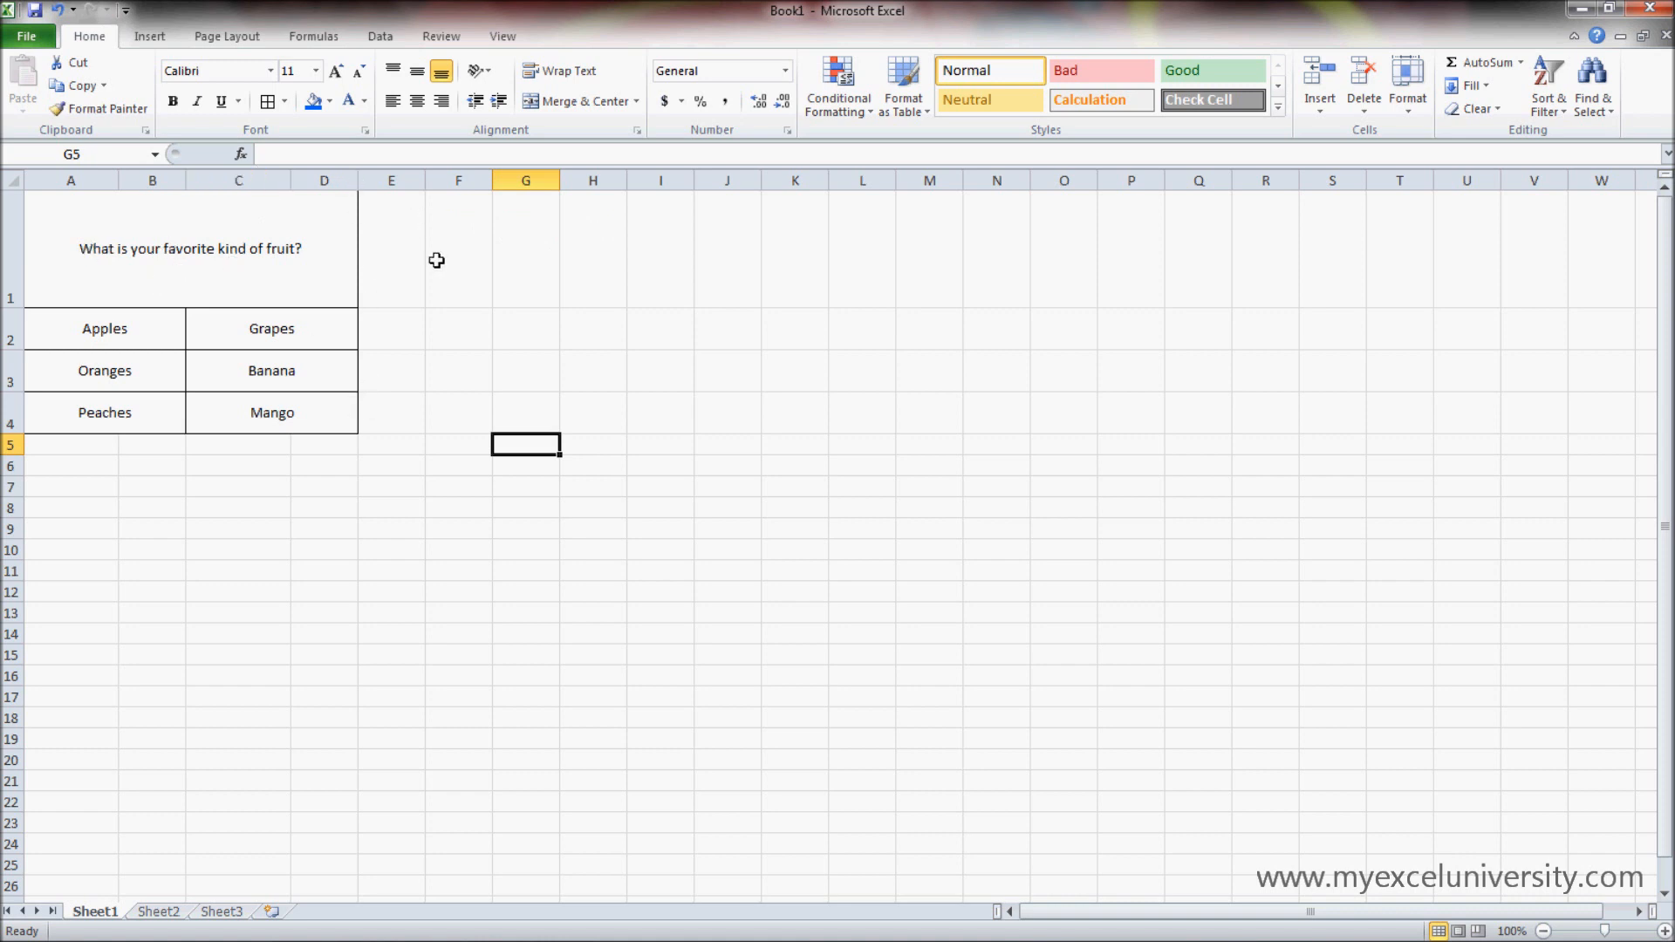
{"action": "left_click", "coordinate": [250, 232]}
{"action": "left_click", "coordinate": [593, 101]}
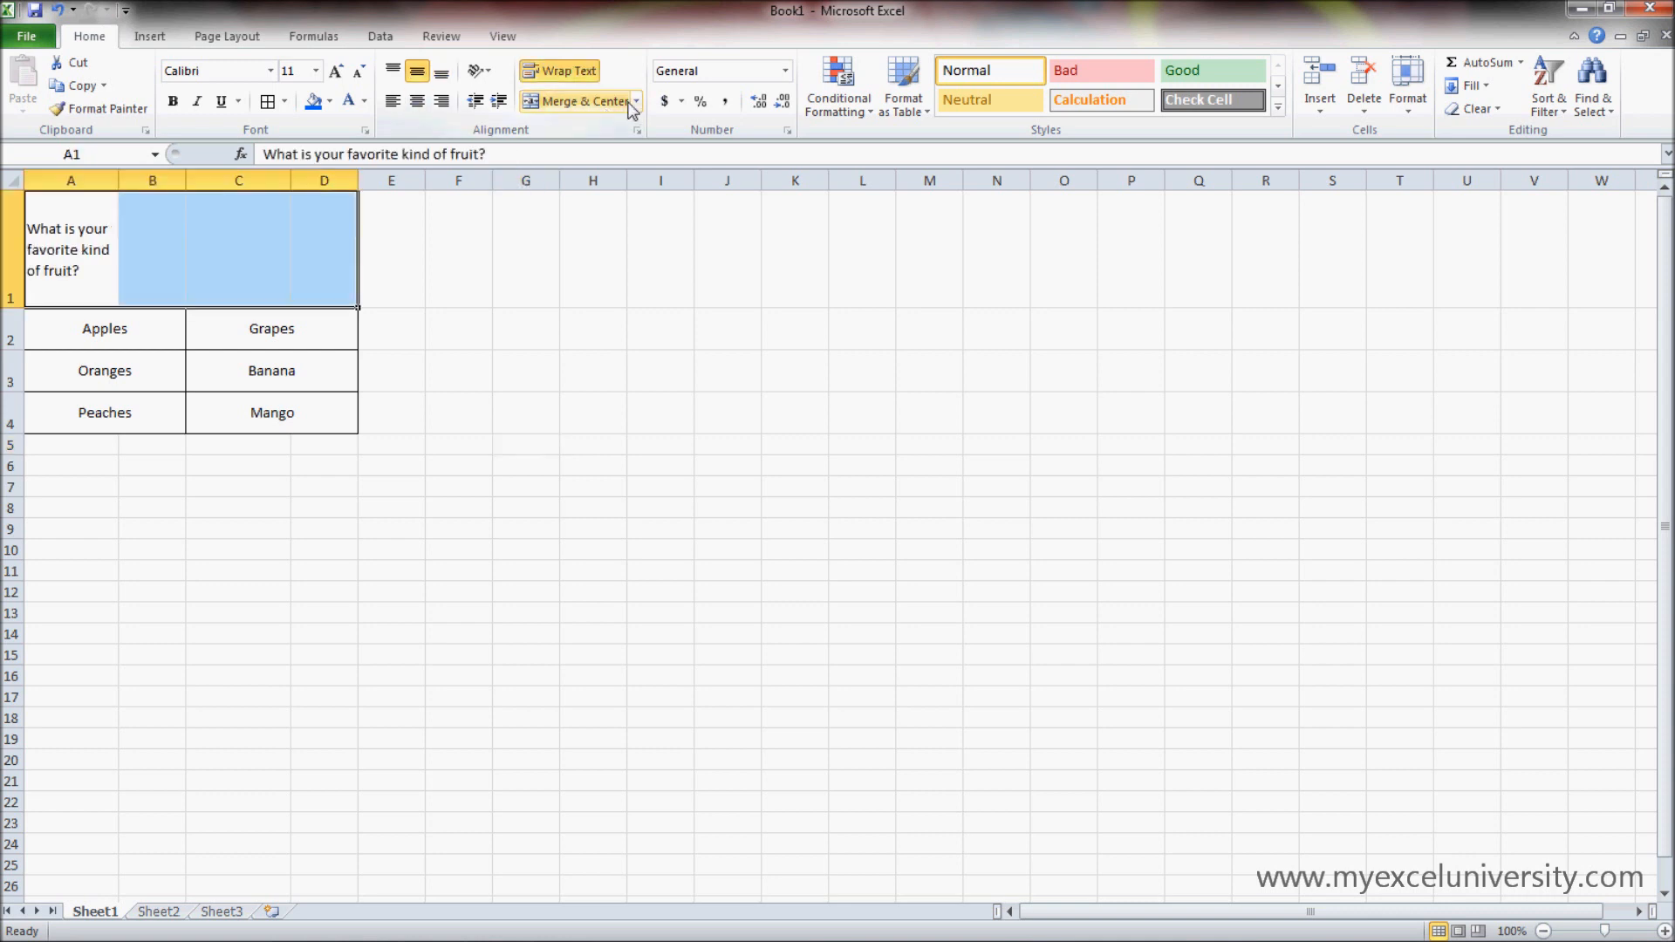
{"action": "left_click", "coordinate": [504, 395]}
- Turn off text wrapping for the question in A1 and reduce the height of row 1
{"action": "left_click", "coordinate": [97, 232]}
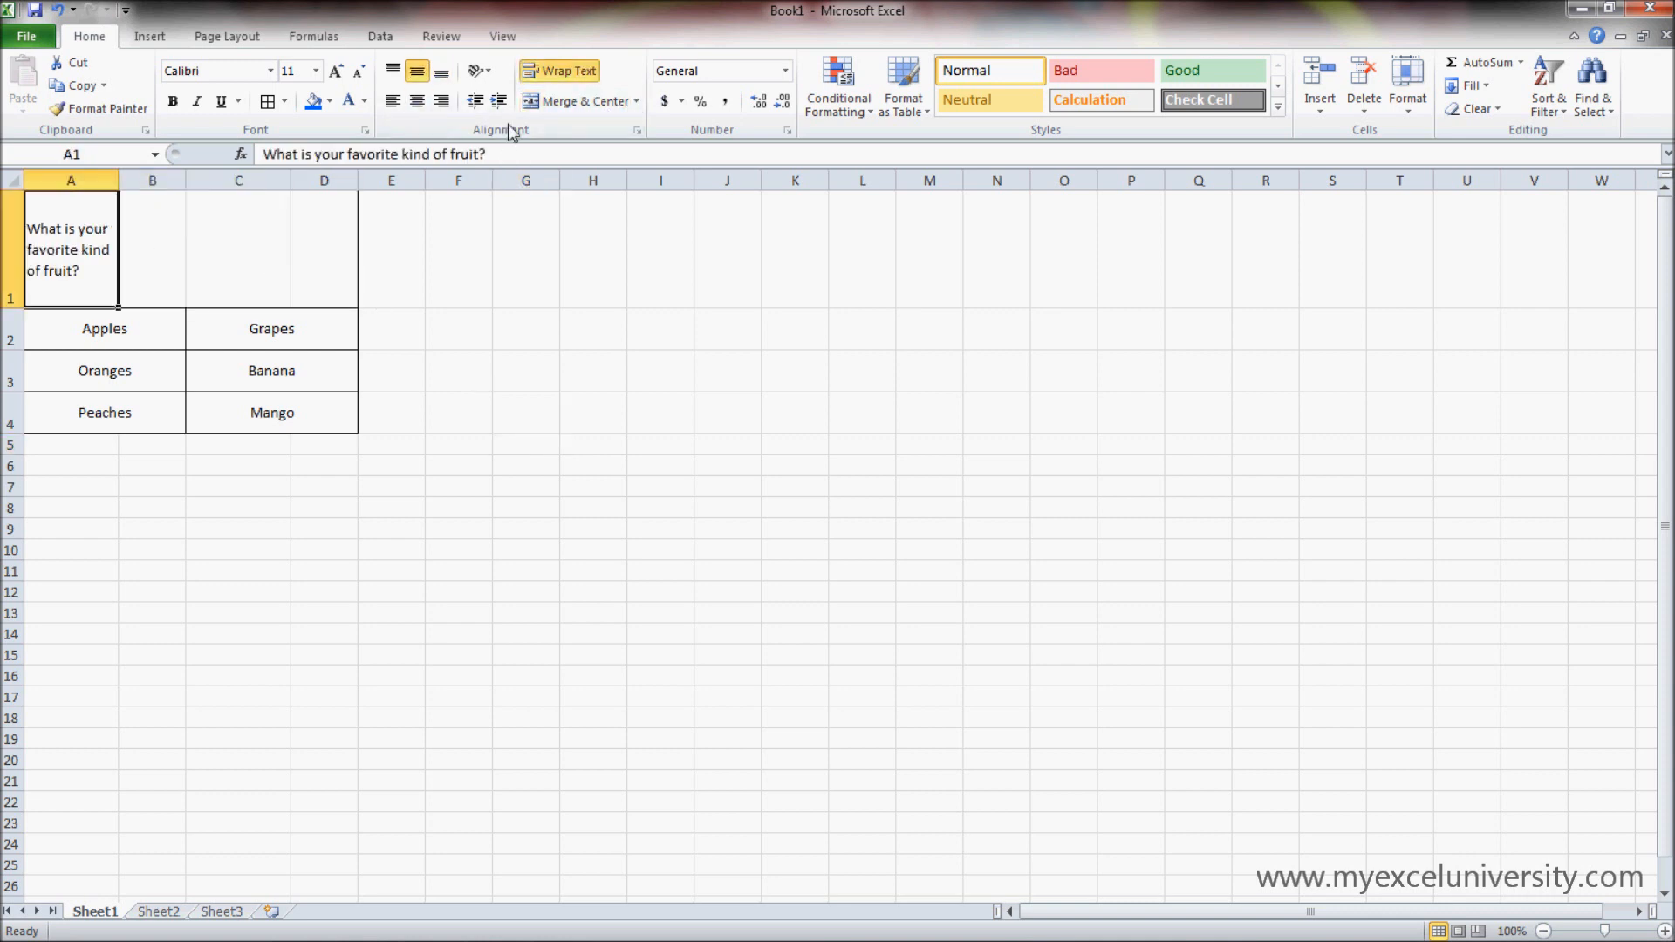
{"action": "left_click", "coordinate": [592, 83]}
{"action": "left_click", "coordinate": [443, 486]}
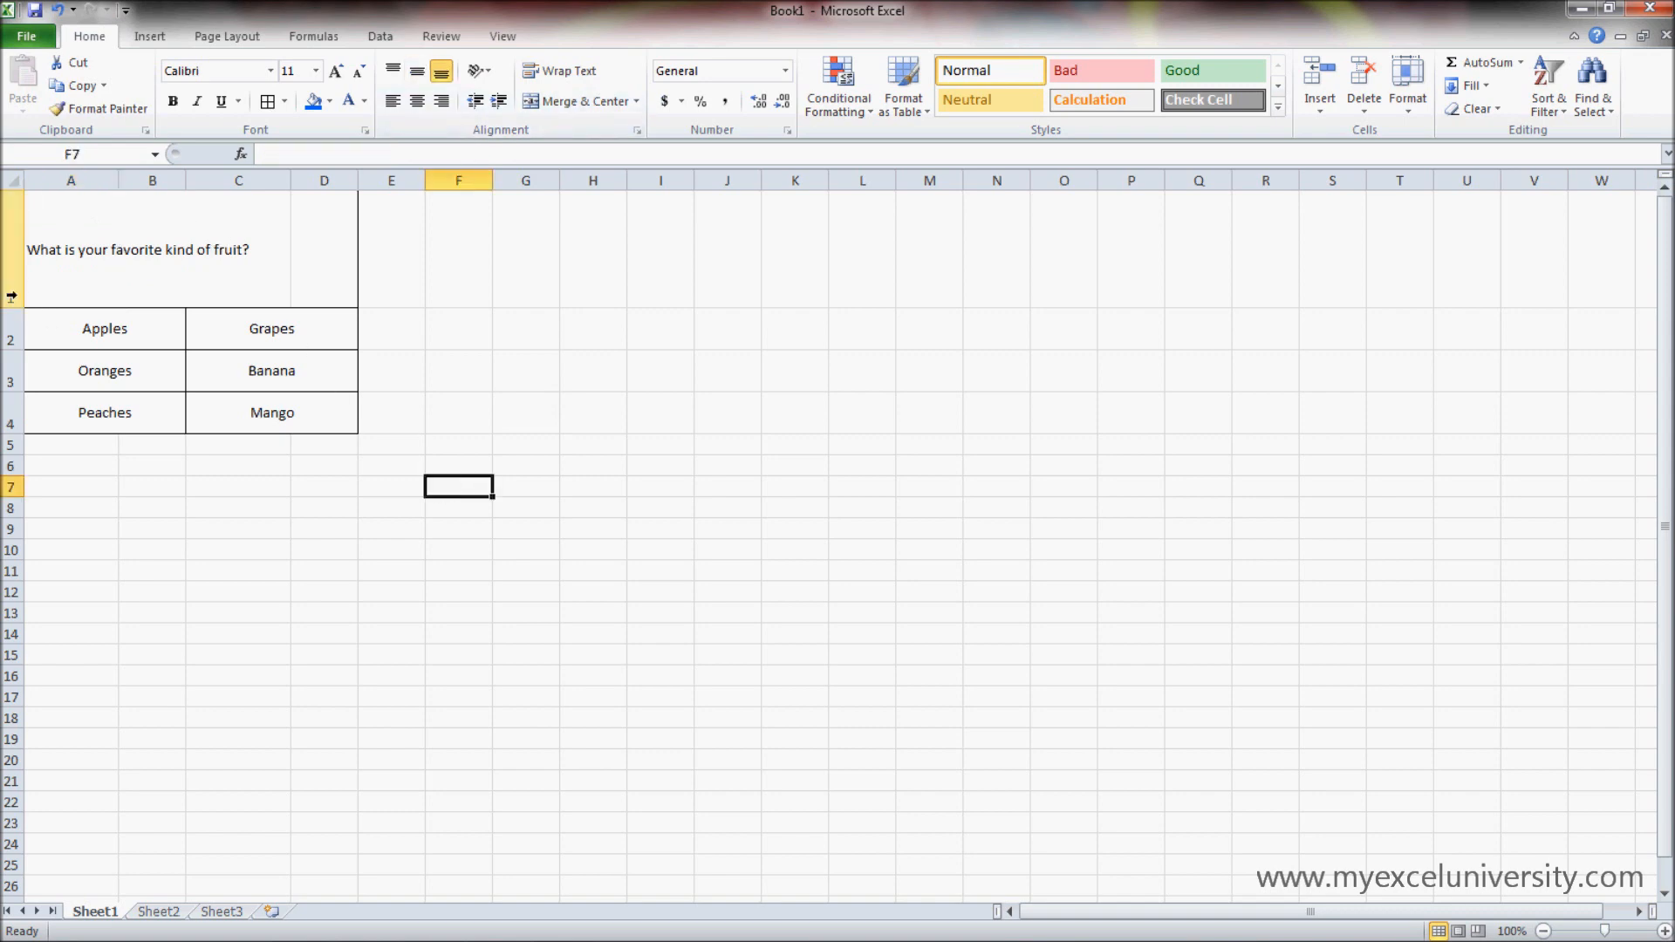
{"action": "left_click_drag", "start_coordinate": [20, 308], "coordinate": [18, 251]}
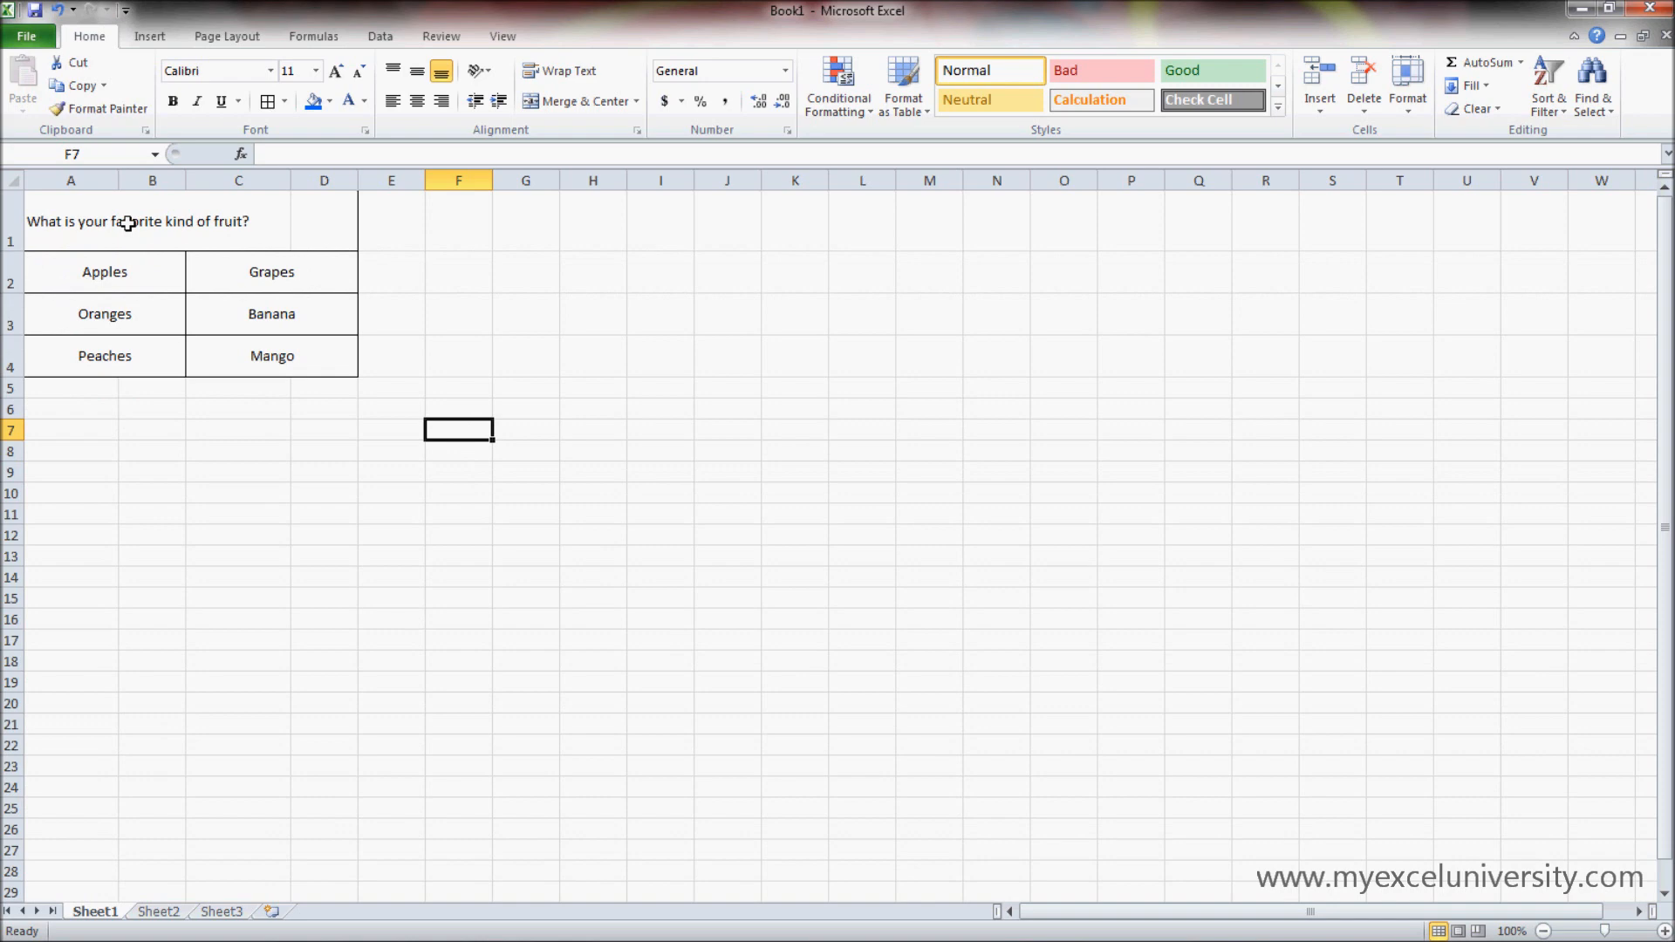
- Auto-fit column A to the question's text and undo that width change
{"action": "left_click", "coordinate": [90, 211]}
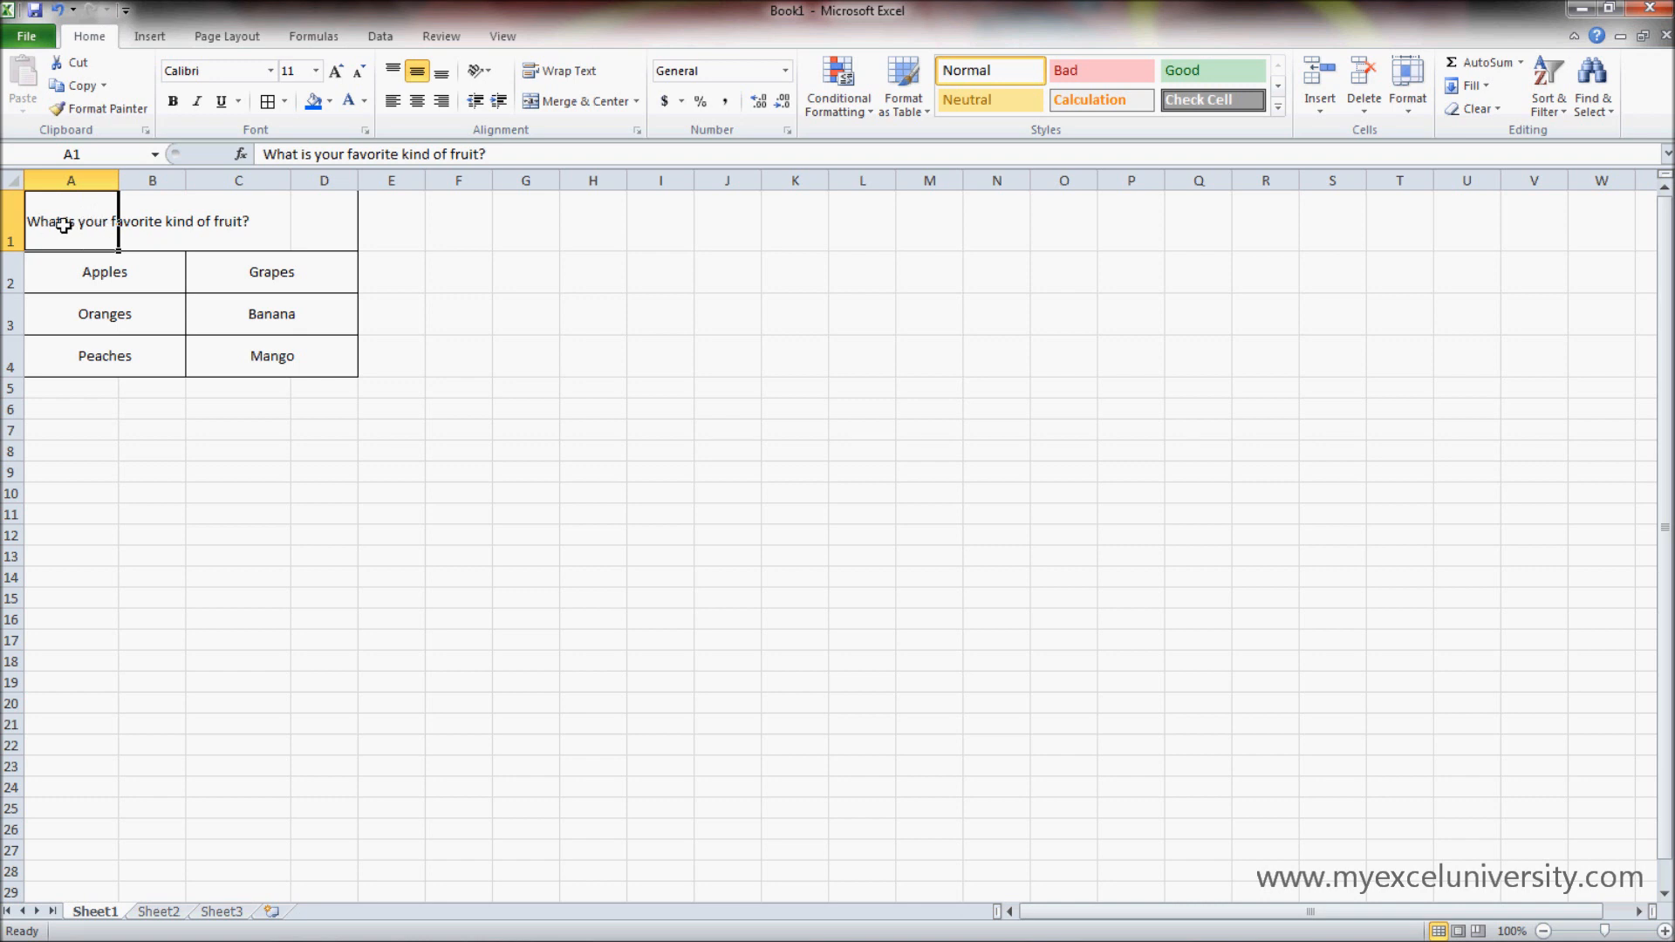
{"action": "double_click", "coordinate": [119, 183]}
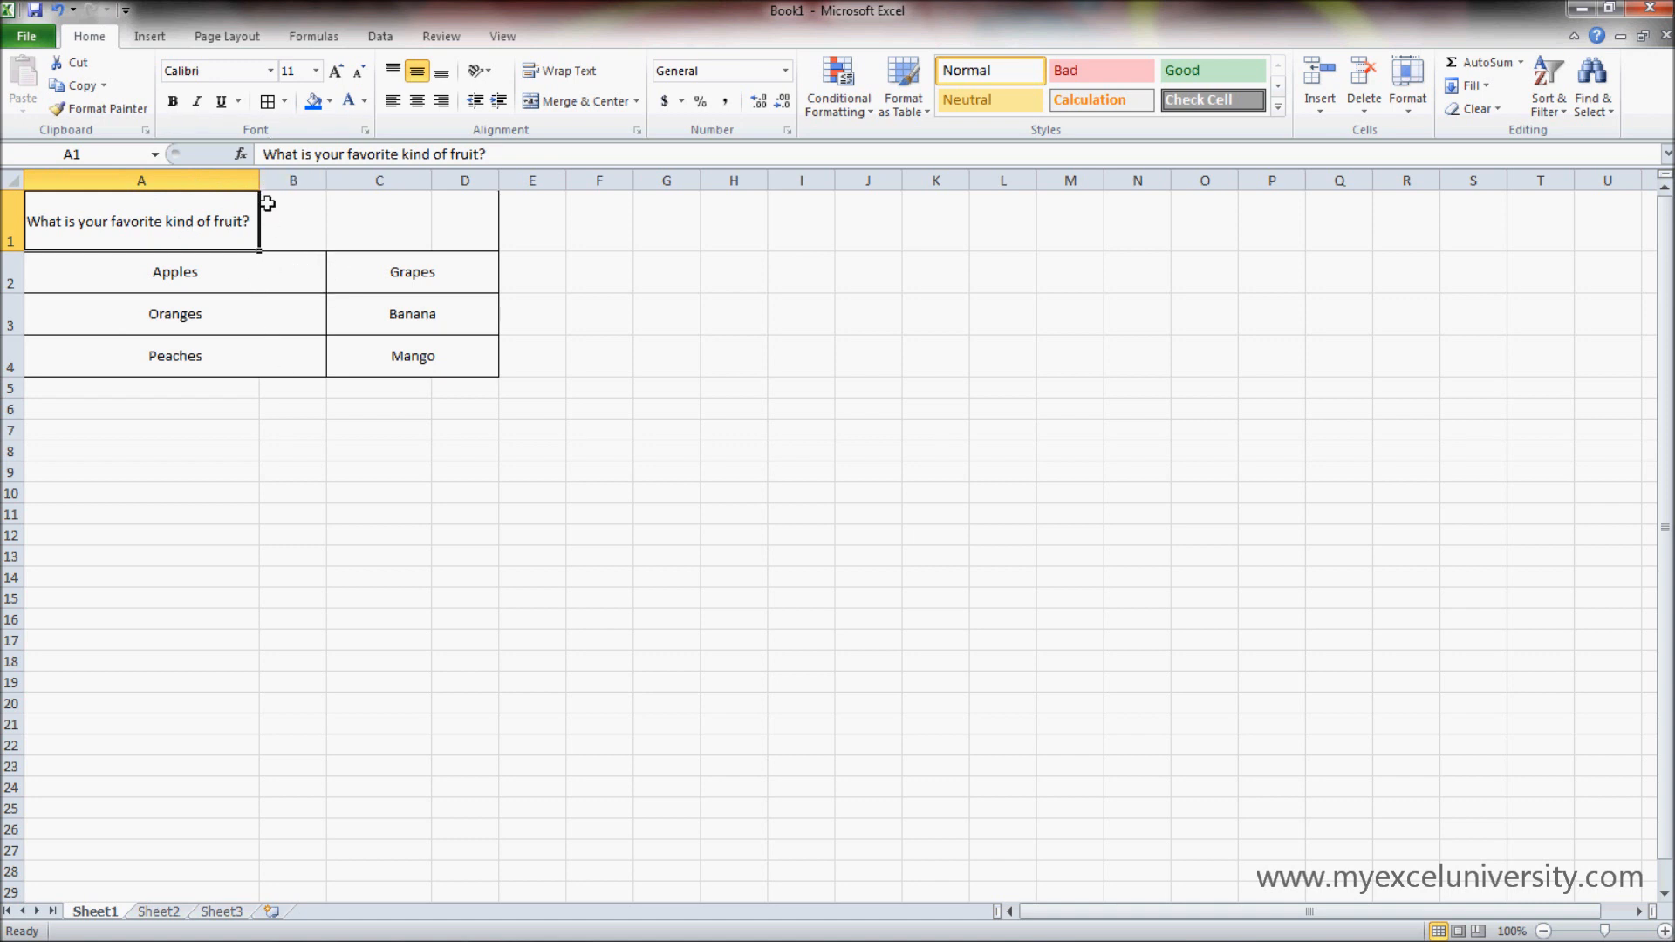
{"action": "key", "text": "ctrl+z"}
{"action": "left_click", "coordinate": [386, 405]}
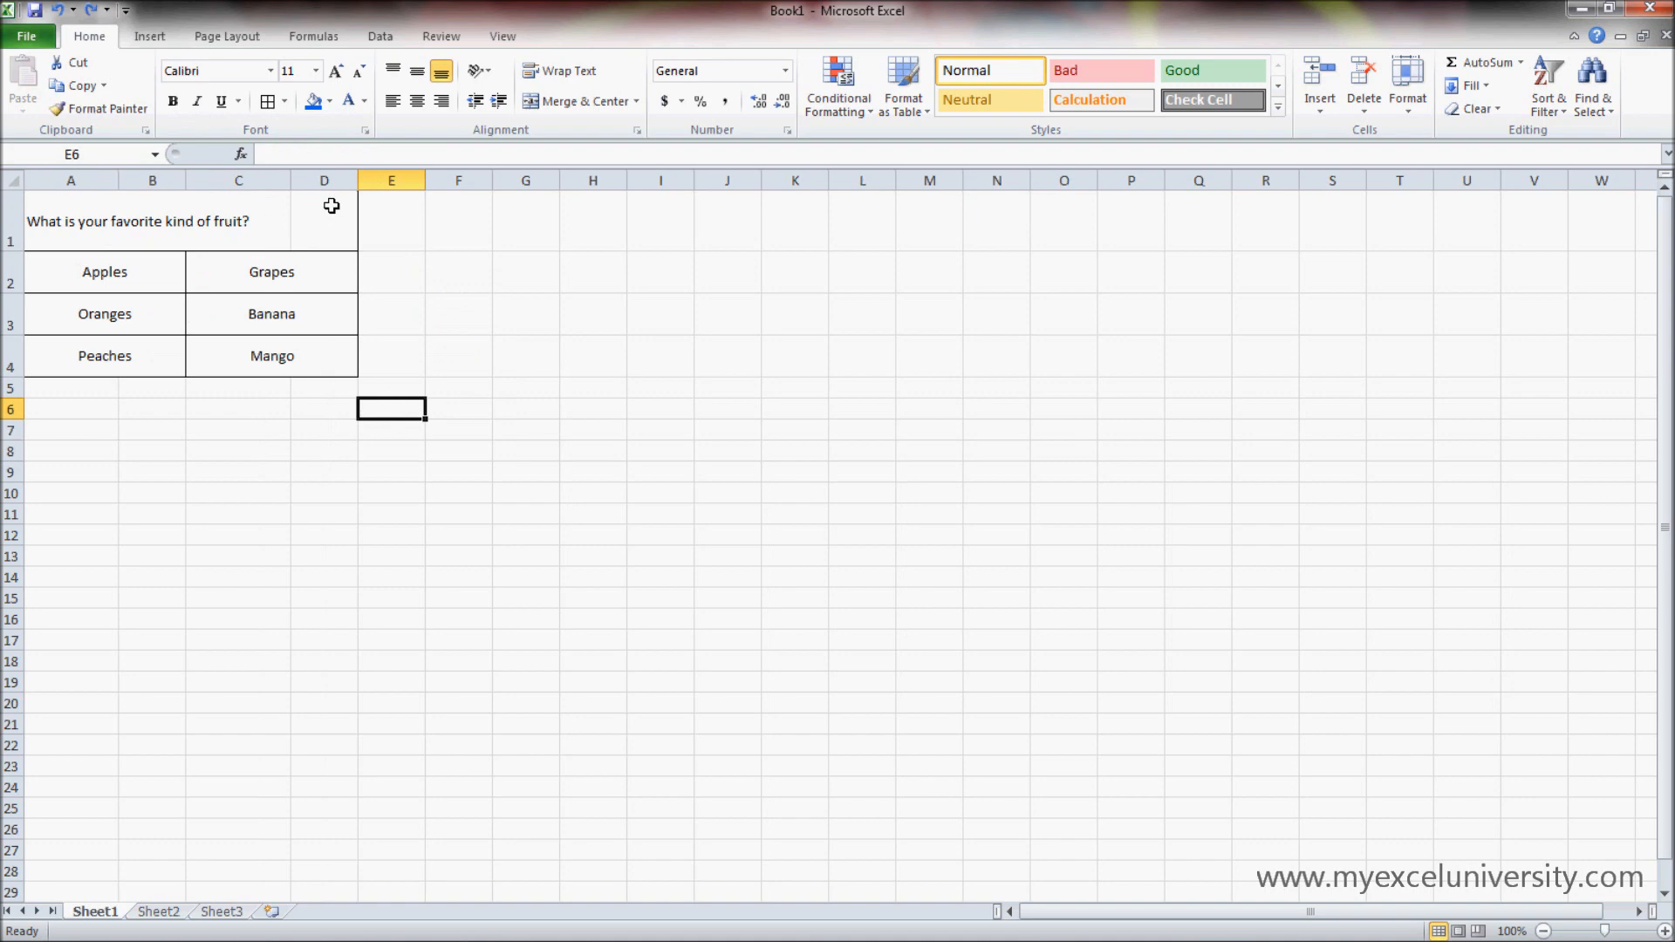
- Merge and center the unwrapped question across cells A1:D1 again
{"action": "left_click_drag", "start_coordinate": [331, 206], "coordinate": [97, 221]}
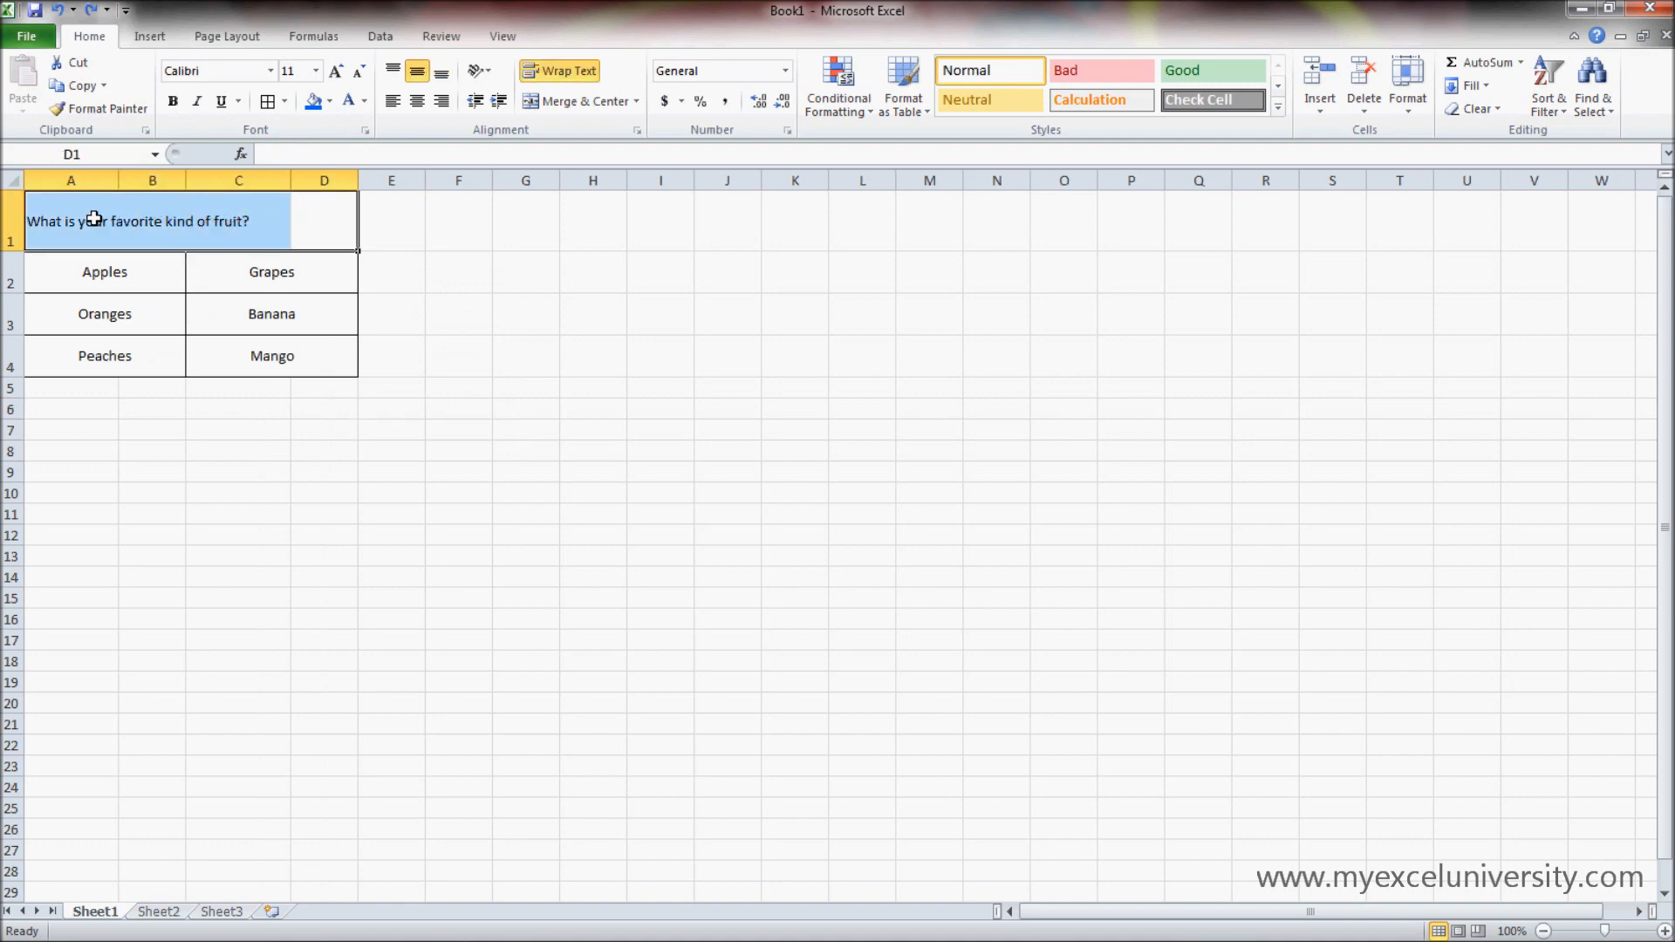
{"action": "left_click", "coordinate": [604, 103]}
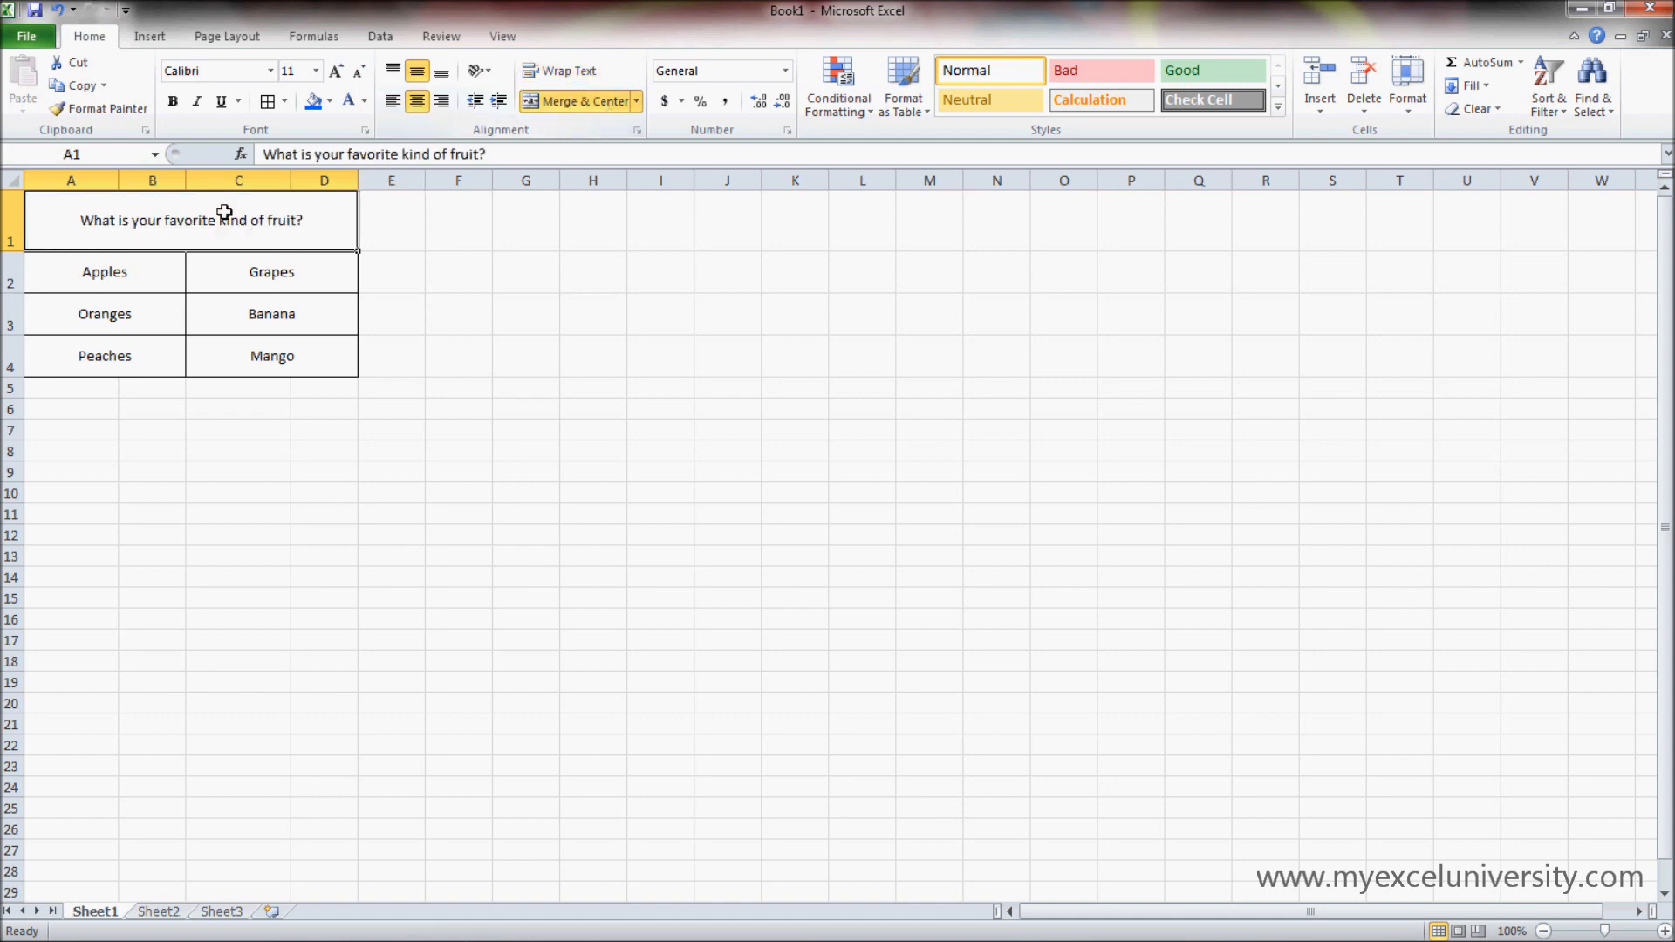
{"action": "left_click", "coordinate": [527, 420]}
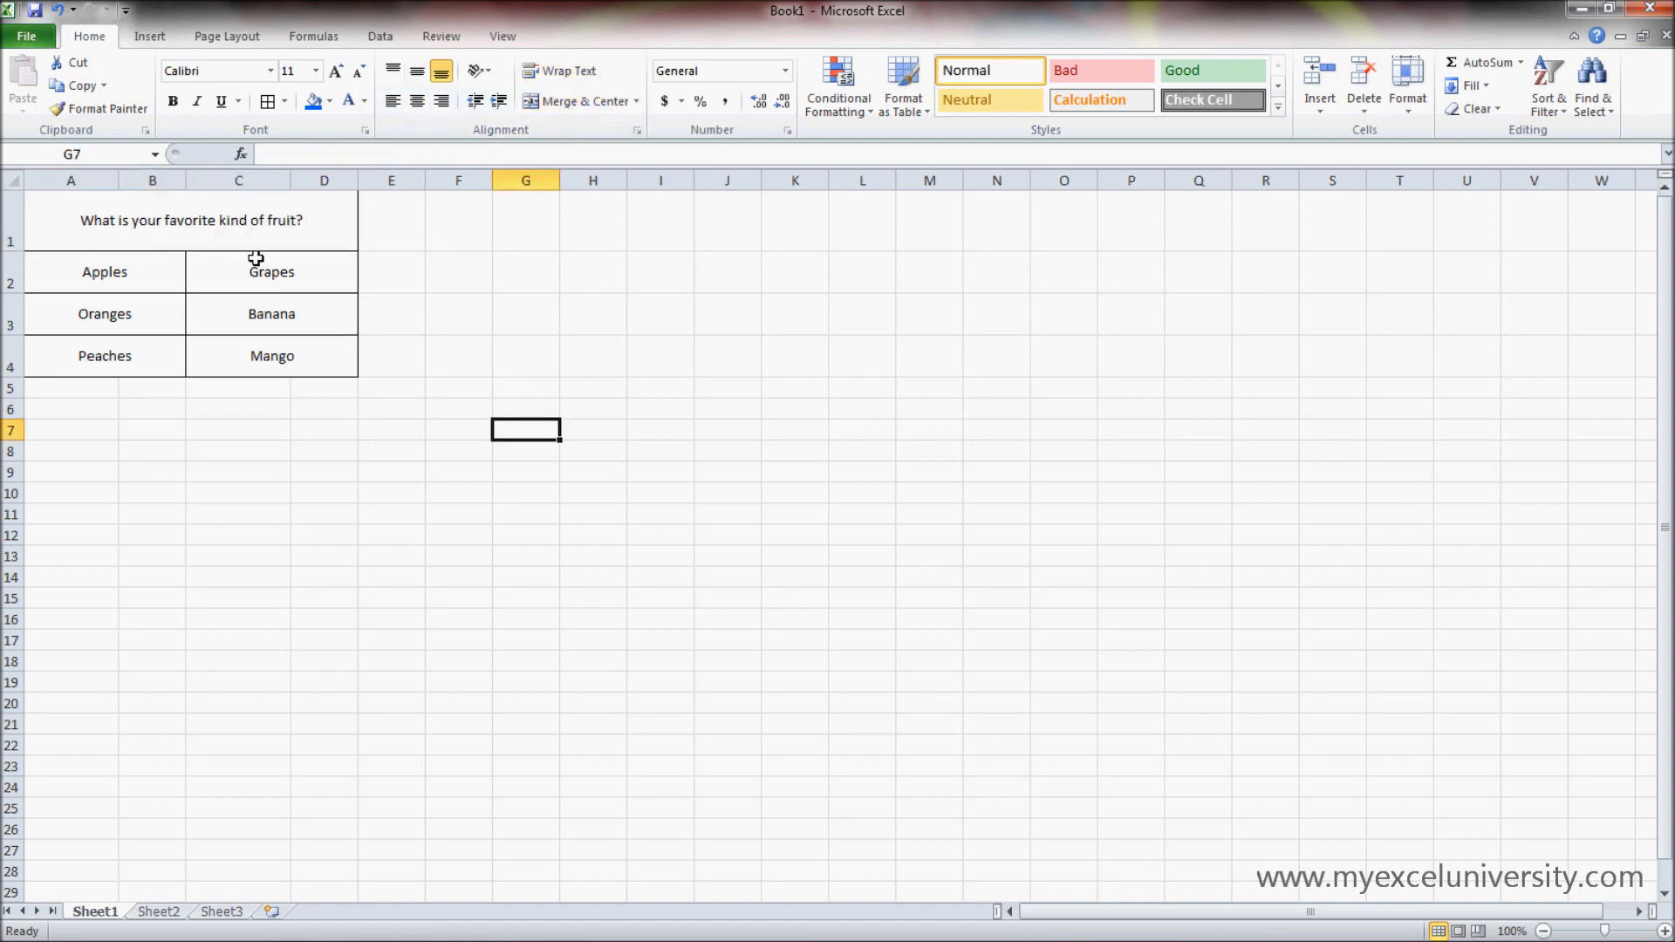